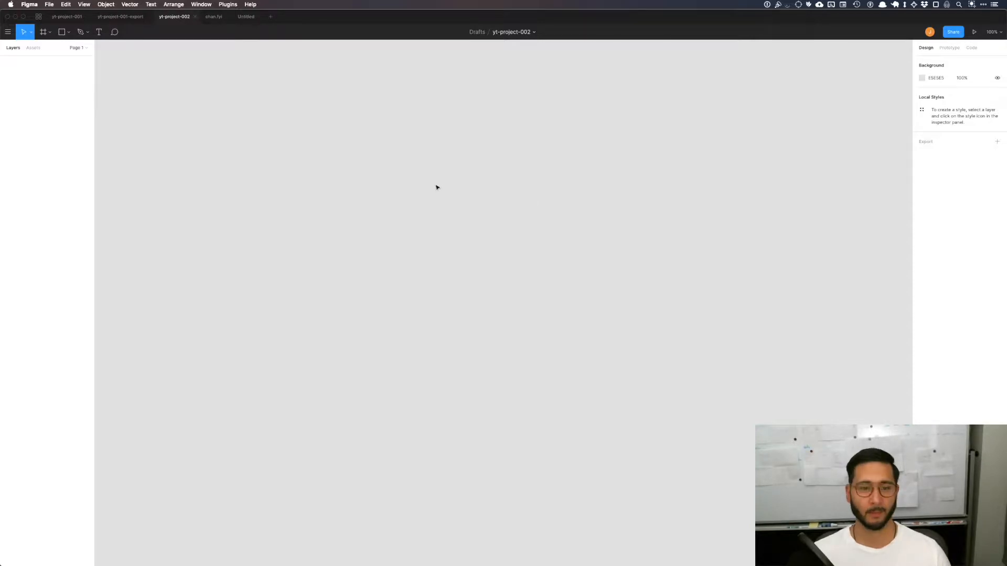
Step: Start a text layer on the empty canvas with the font size set to 36
key(t)
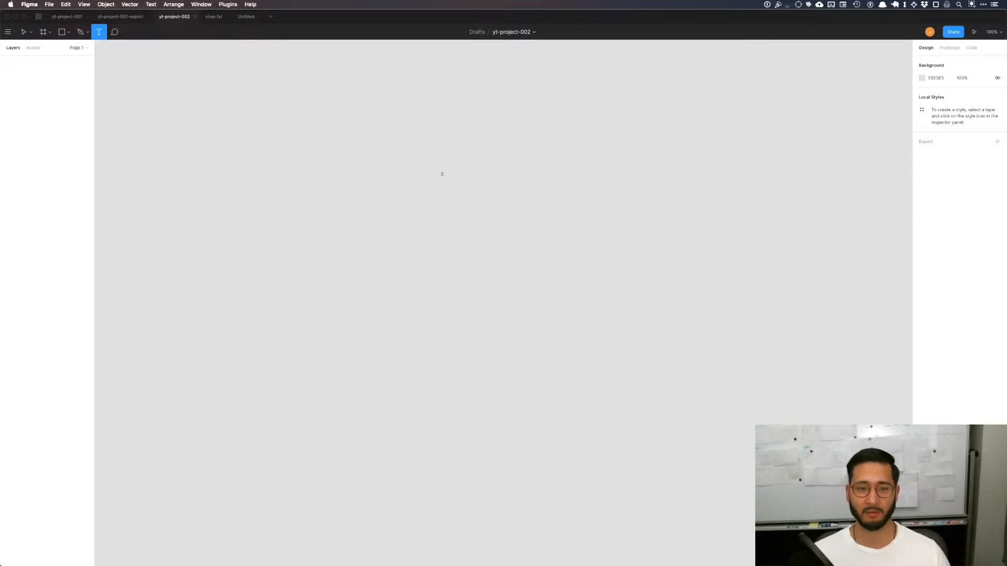
click(440, 174)
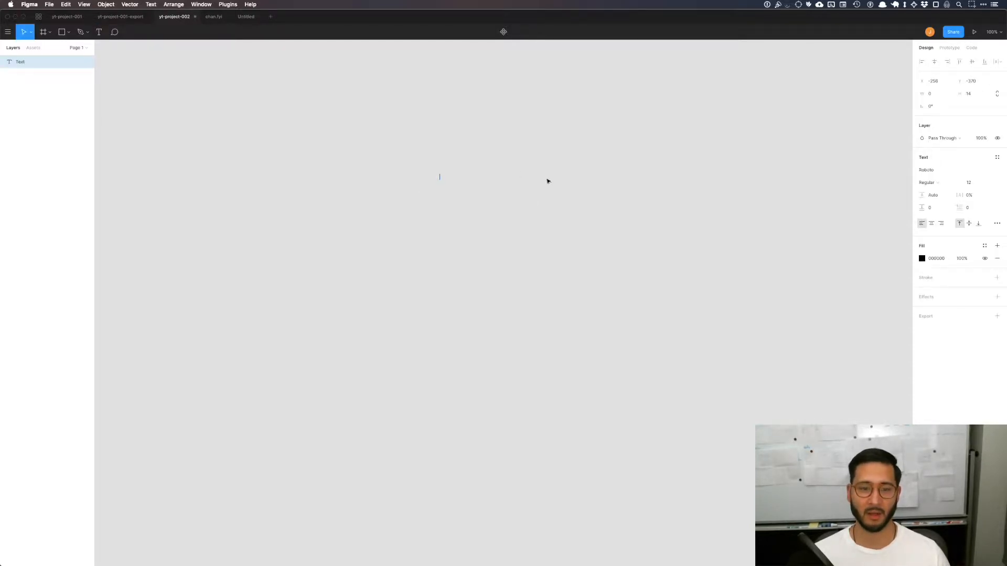
click(991, 185)
click(976, 227)
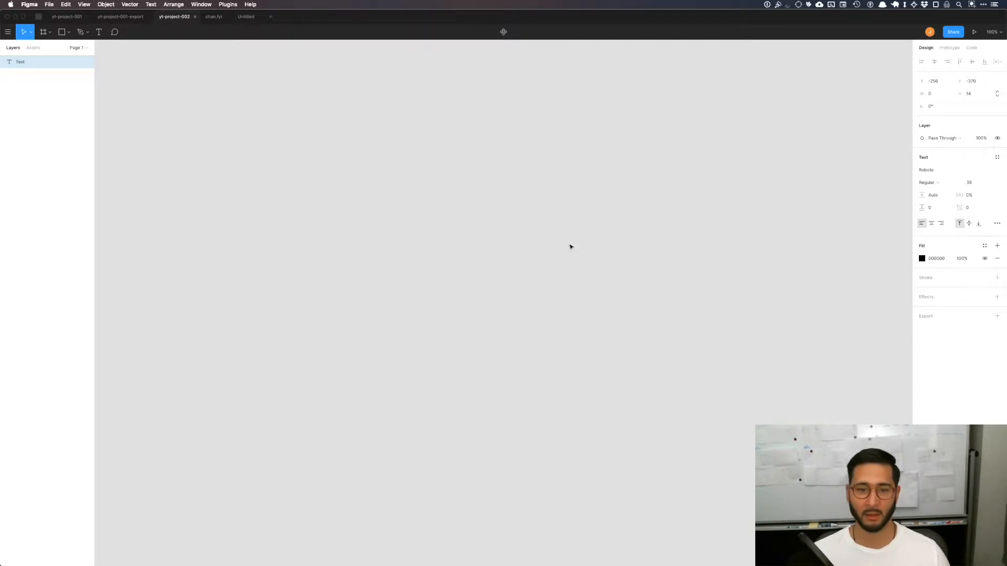
key(Escape)
key(t)
click(434, 181)
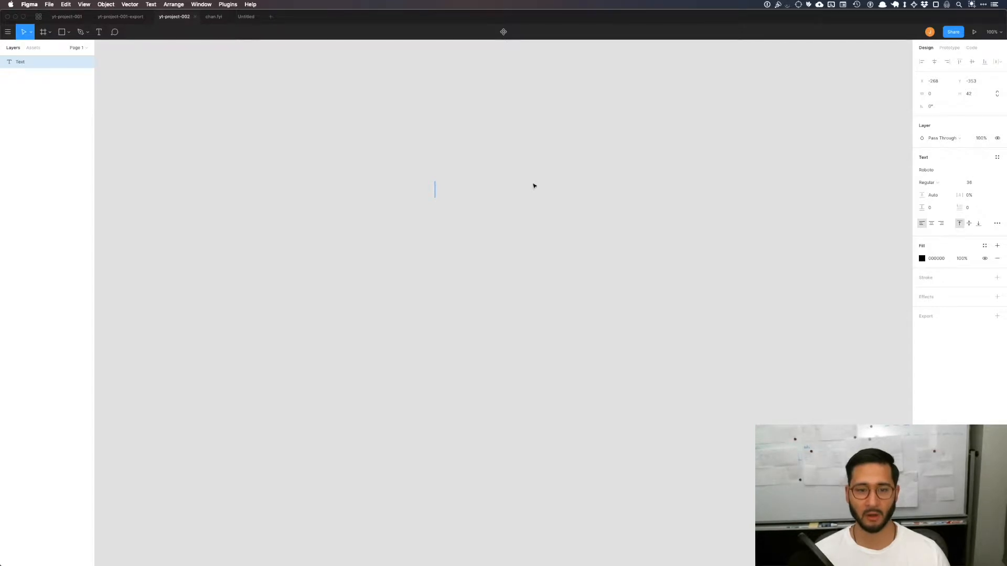
Step: Write the heading "Different colors for different types of videos" in the new text layer
text(Diff)
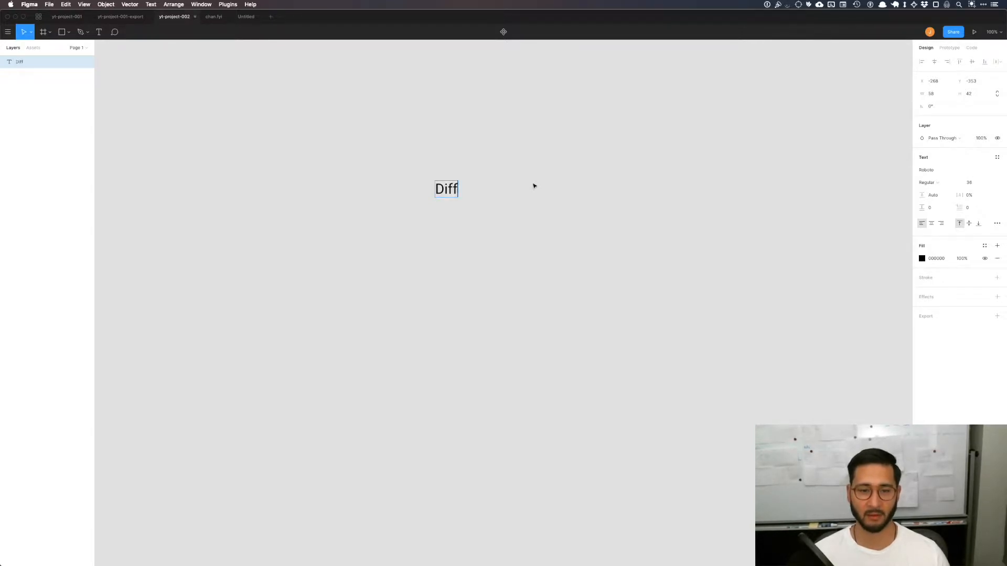
text(erent color)
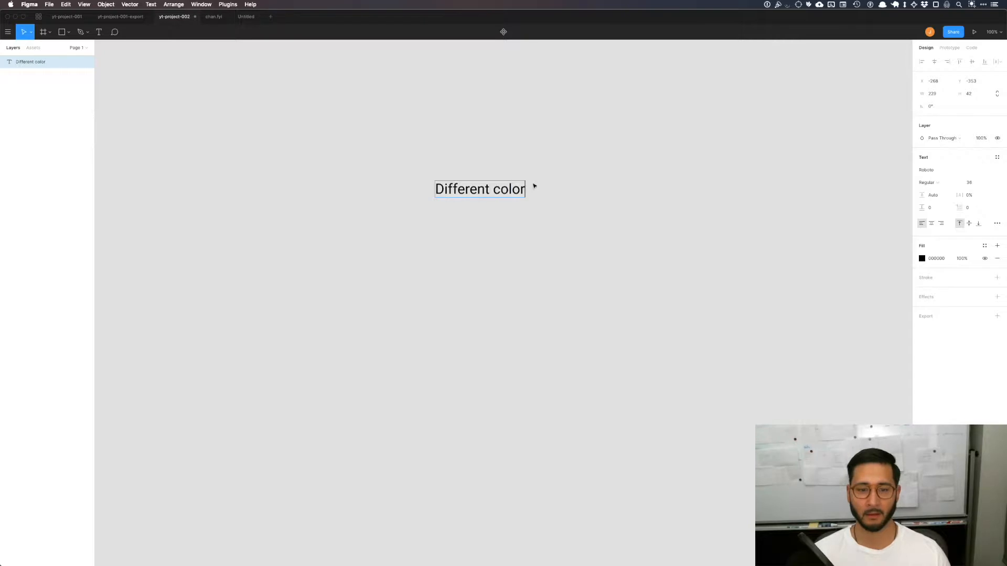
text(s for diff)
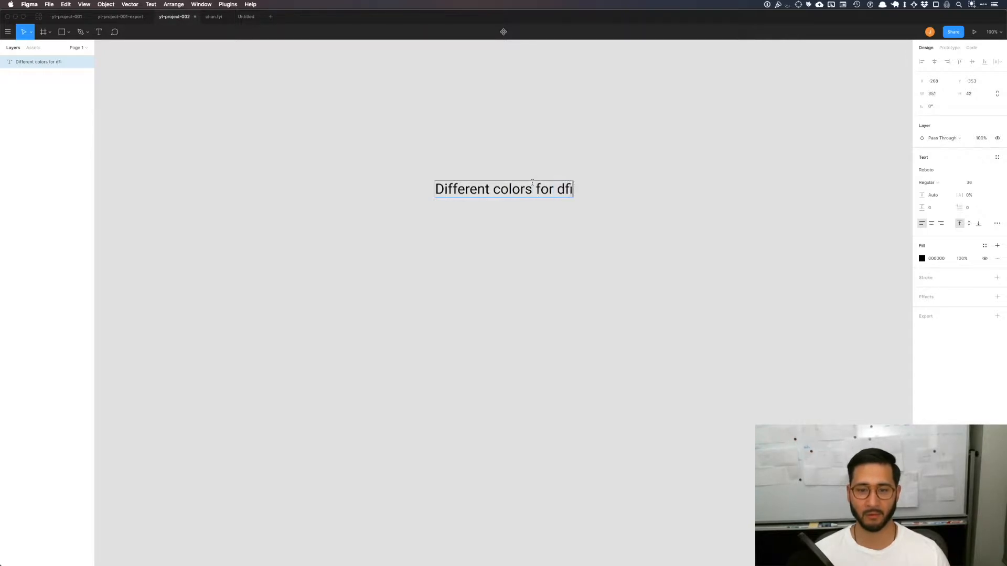
text(erent typ)
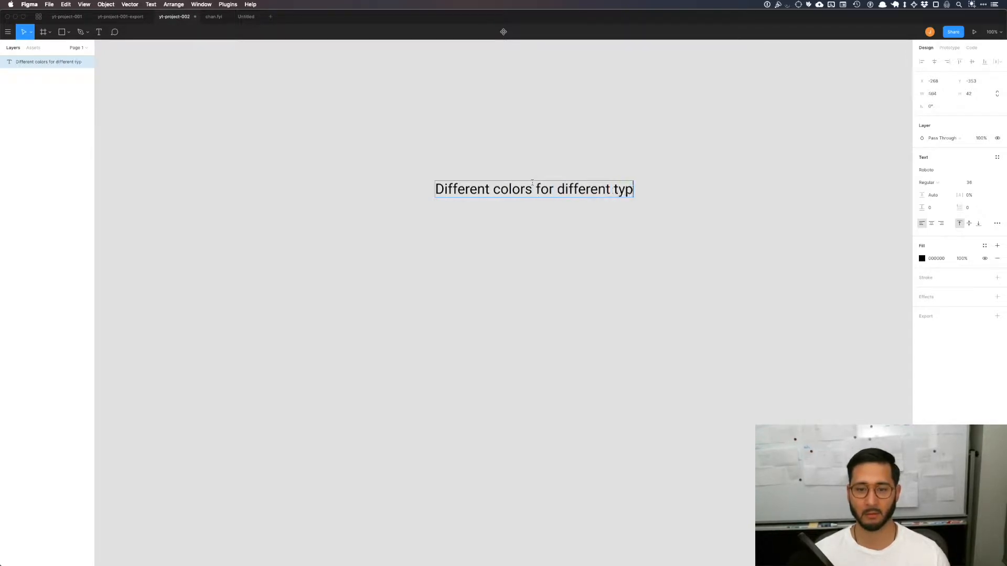
text(es of videos)
Step: Add the bullet line "- Open talks" below the heading
key(Return)
text(- )
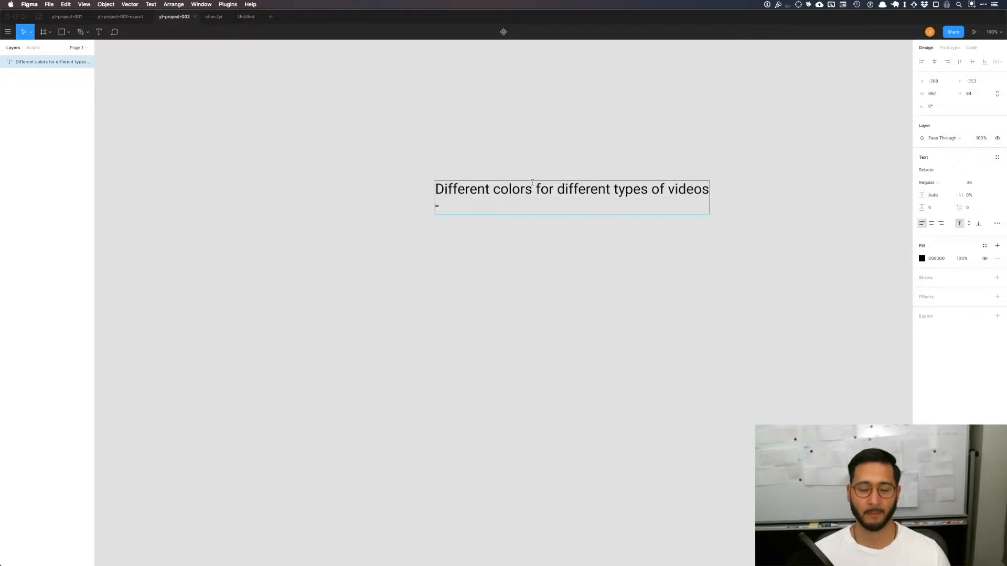
text(Talks)
text(Open)
key(Delete)
text(t)
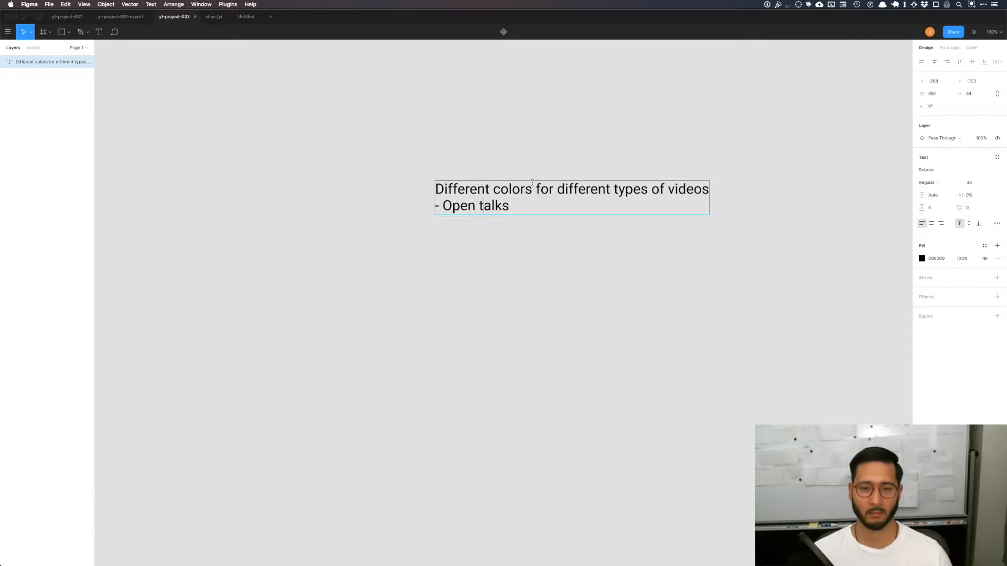
Step: Add a second bullet line "- Presentations" under the open talks bullet
key(Return)
text(-)
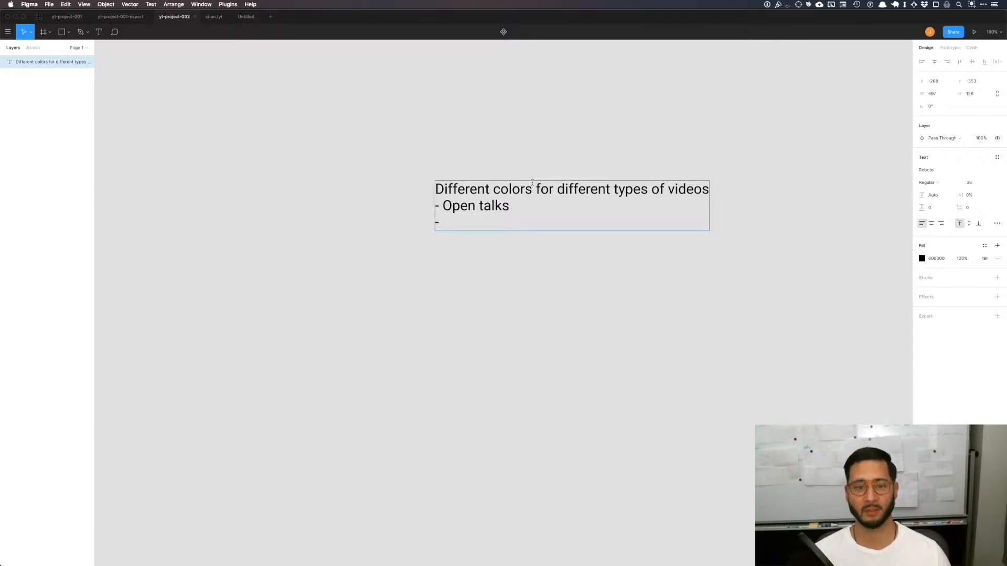
text(Presentatio)
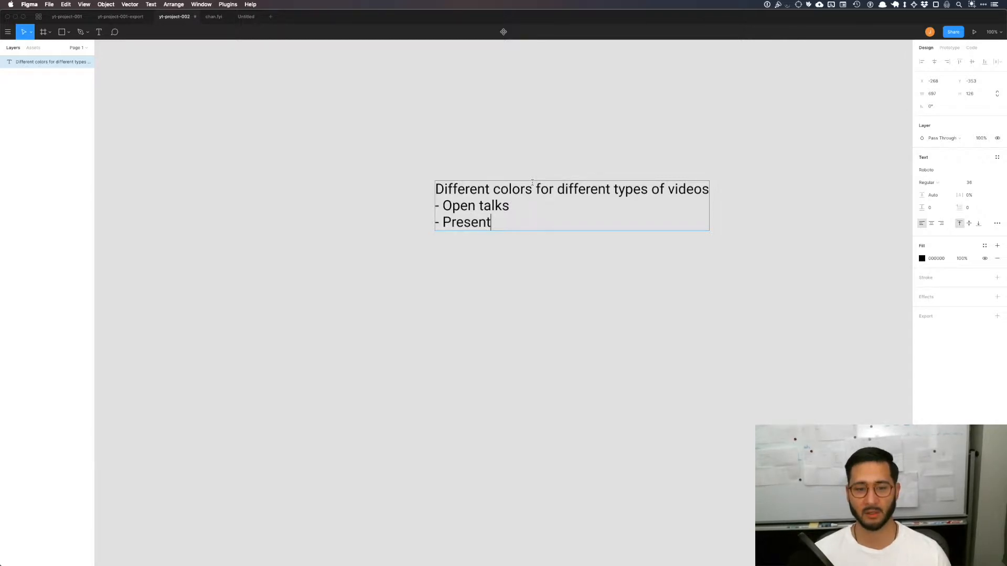
key(BackSpace)
key(BackSpace)
key(BackSpace)
text(tions)
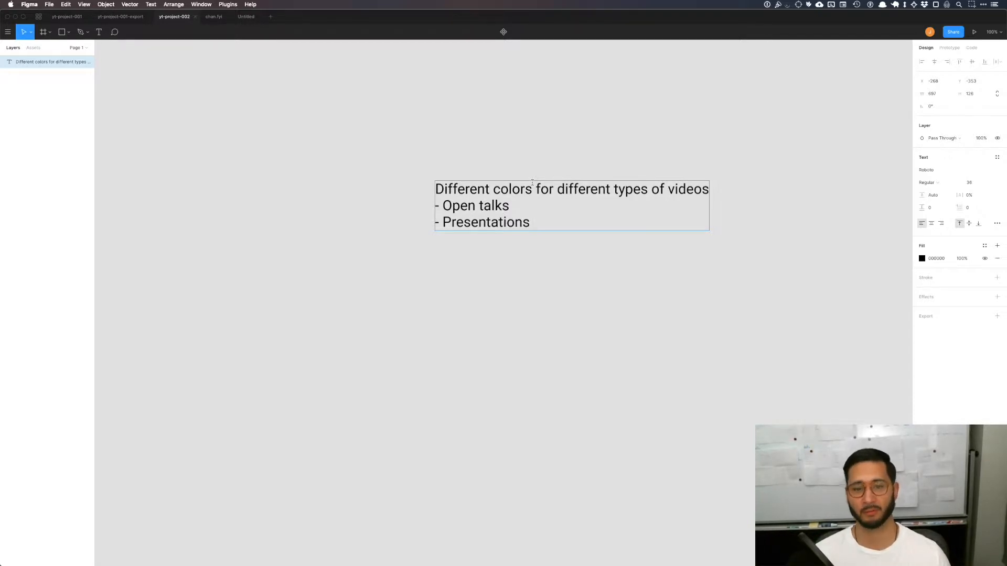
Step: Append "(more less structured)" to the Open talks bullet and "(structured)" to the Presentations bullet
text(()
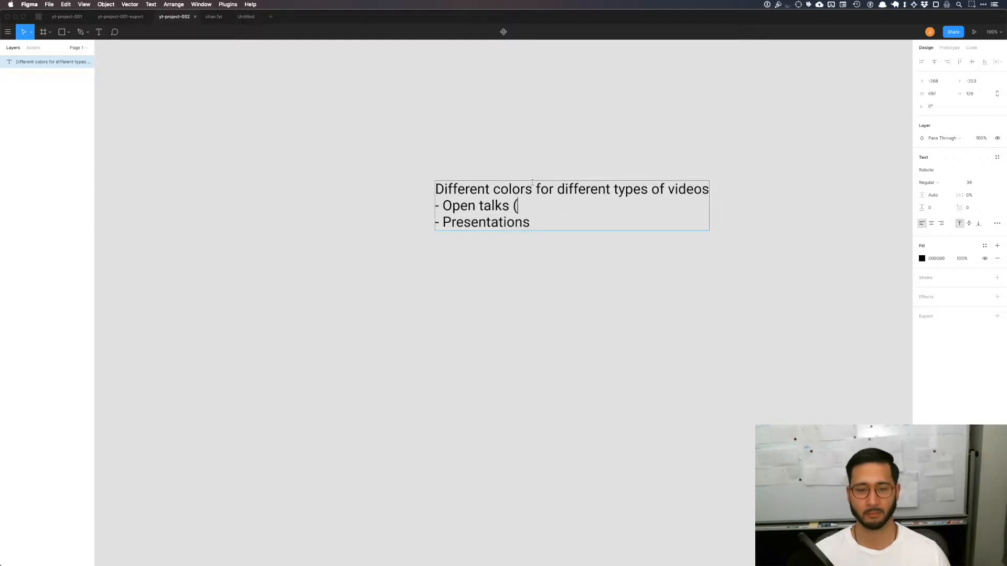
text(more less strutu)
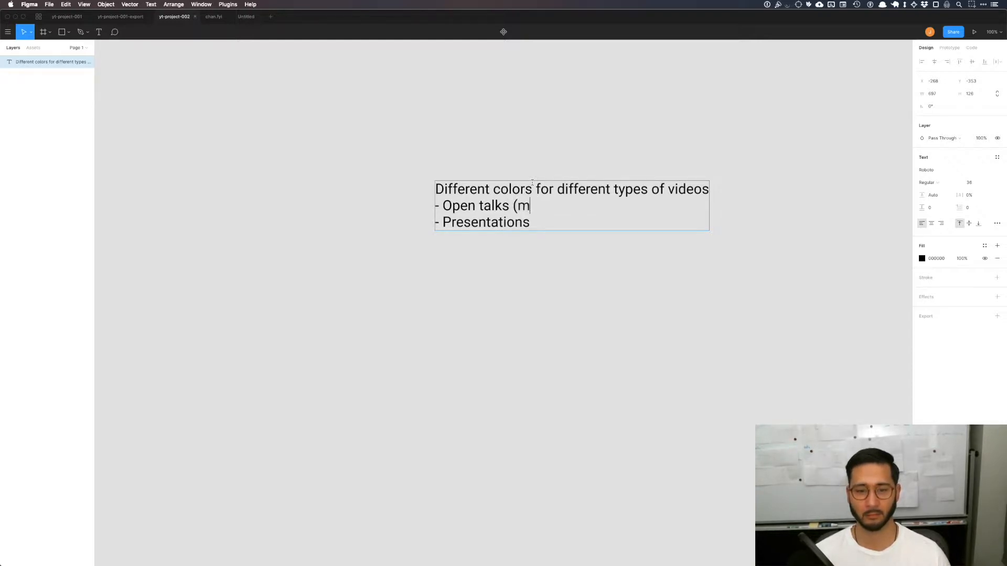
key(BackSpace)
key(BackSpace)
text(ctured) - Presentations )
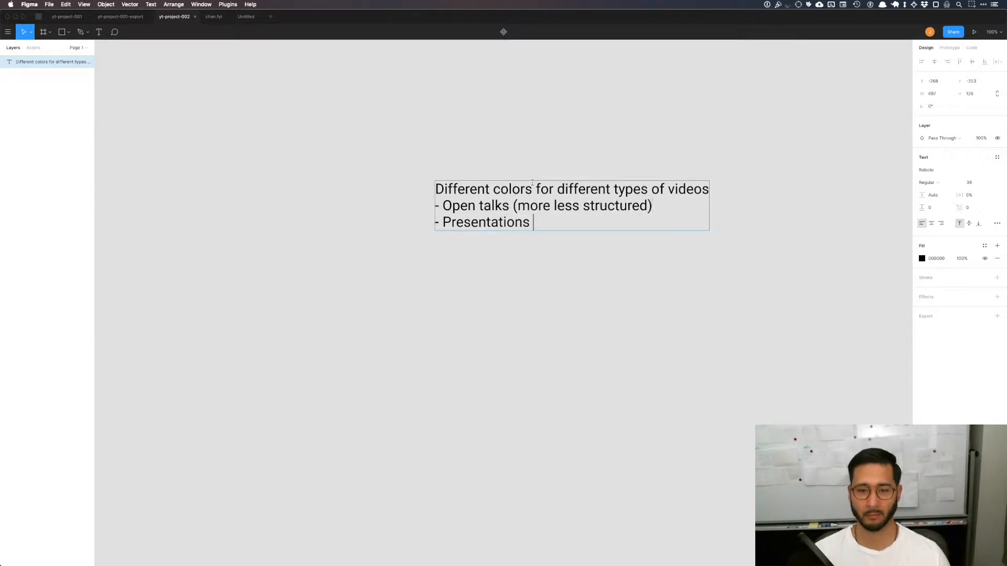
text((structured))
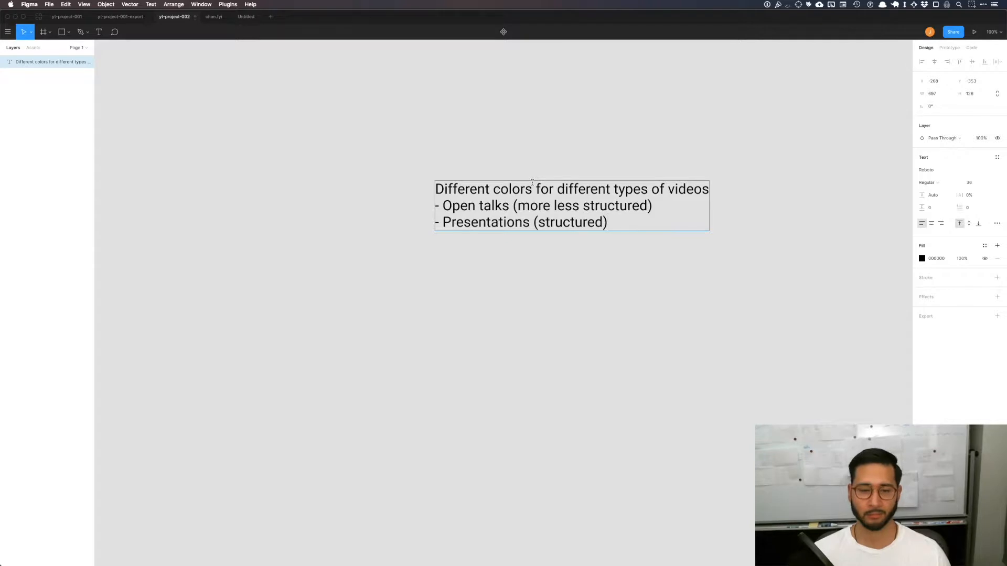
Step: Add a third line with only a dash to the list and finish editing the text
key(Return)
text(-)
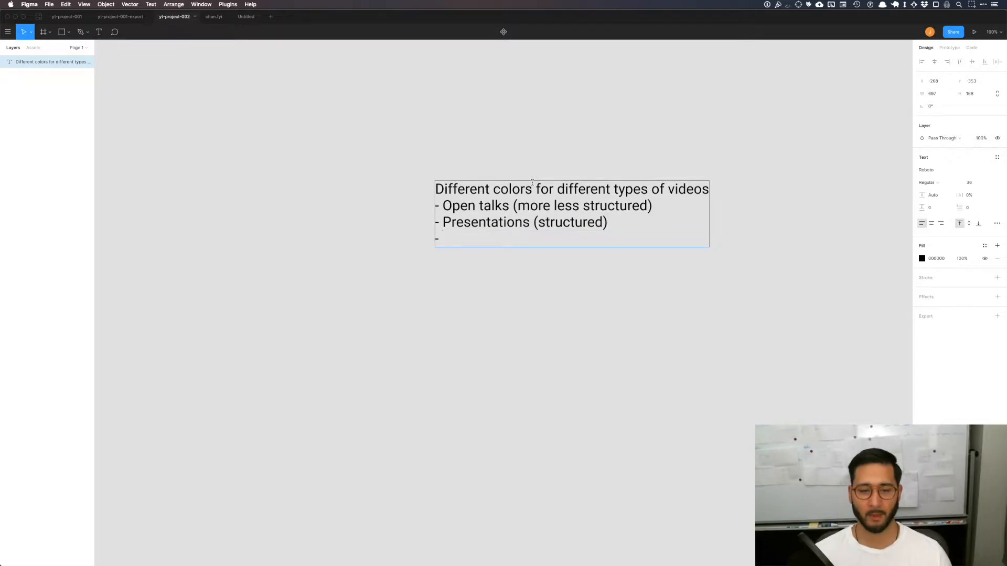
key(Escape)
click(500, 280)
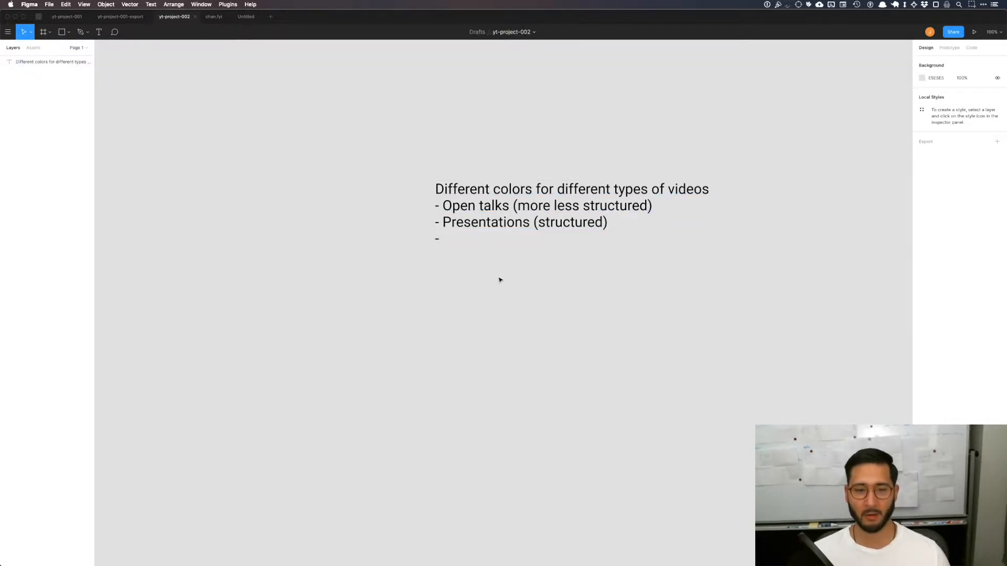
Step: Draw a rectangle about 172 × 110 below the text and duplicate it into a five-by-five grid with 5 px gaps
key(r)
mouse_move(439, 331)
mouse_down()
mouse_move(497, 364)
mouse_move(515, 408)
mouse_up()
scroll(581, 352, down, 1)
drag(477, 349, 474, 365)
drag(513, 405, 745, 350)
click(726, 249)
scroll(737, 283, down, 5)
scroll(769, 285, right, 2)
drag(755, 284, 439, 410)
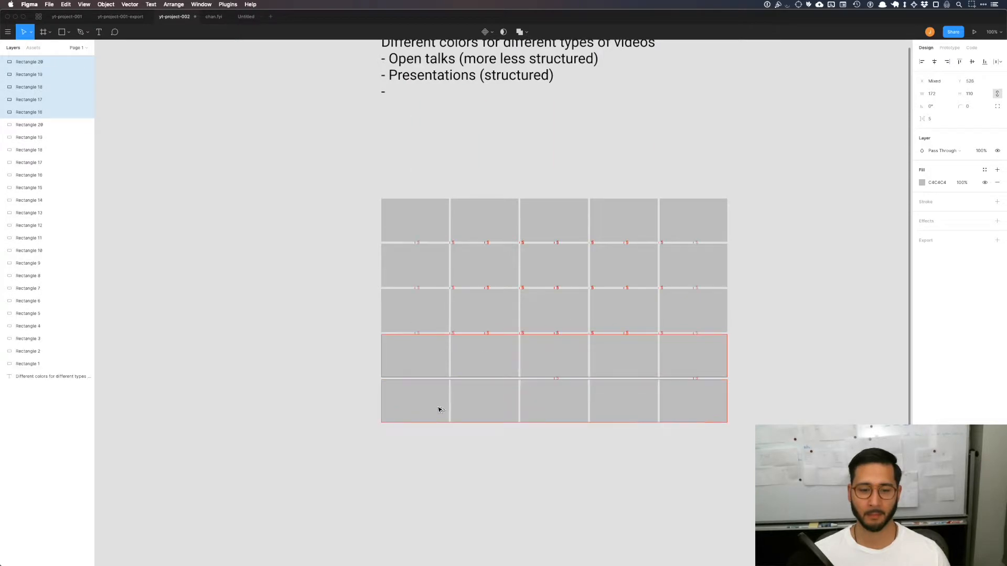
Step: Duplicate the bottom two rows of rectangles directly below to extend the grid to seven rows
click(316, 396)
scroll(388, 367, down, 2)
scroll(387, 367, right, 2)
drag(726, 416, 296, 300)
alt+drag(361, 301, 360, 392)
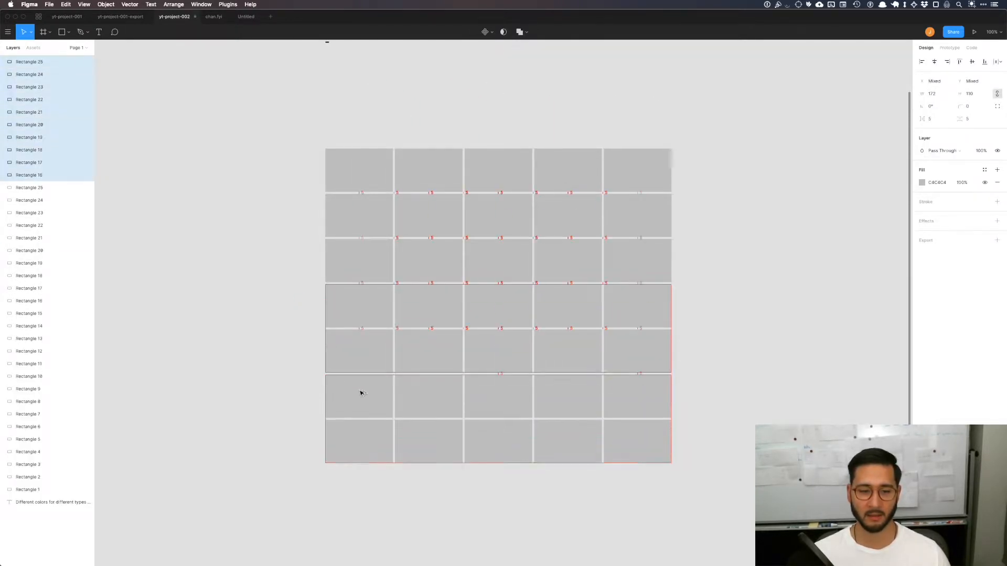
Step: Draw a frame around the whole rectangle grid with a small margin on every side
click(234, 391)
scroll(378, 299, up, 2)
scroll(378, 299, right, 2)
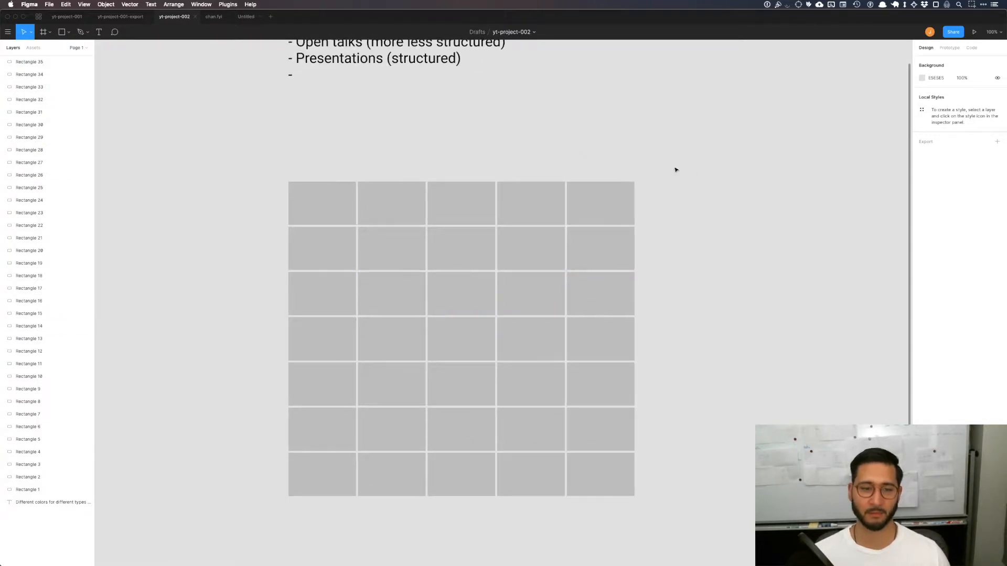
key(f)
drag(278, 172, 645, 508)
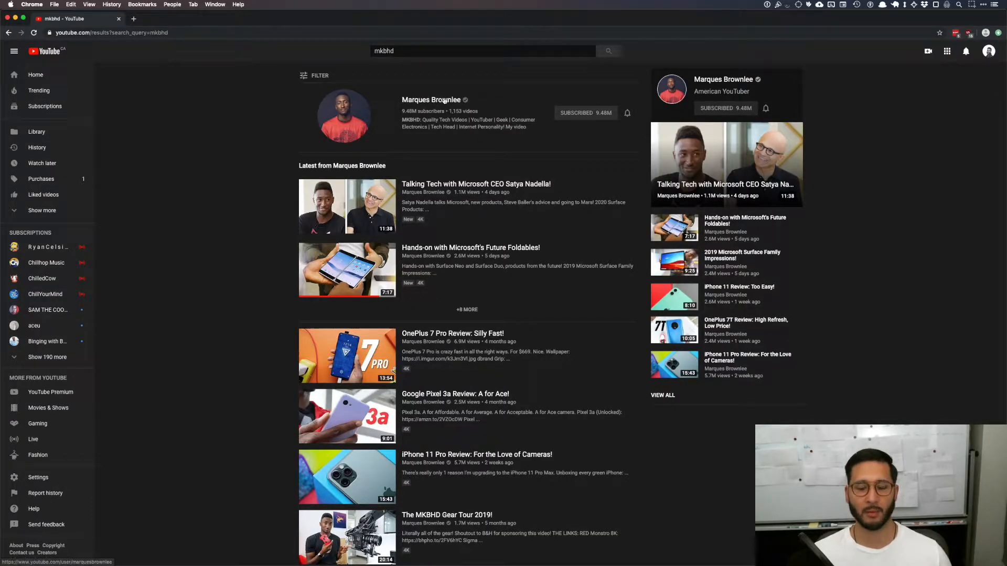
Step: Switch to Chrome, open the MKBHD channel's video list on YouTube and shrink the browser to the left half of the display
click(443, 101)
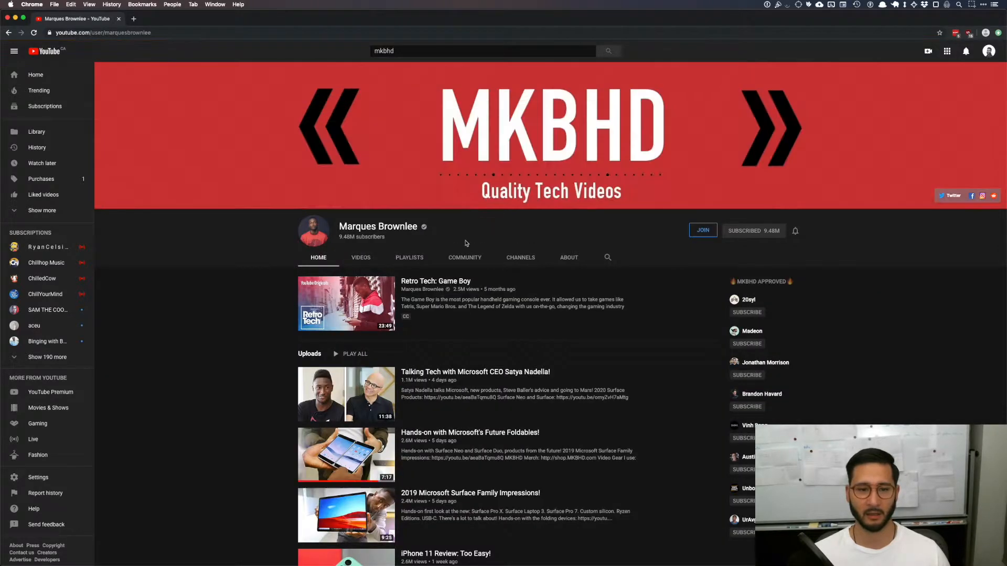
click(360, 257)
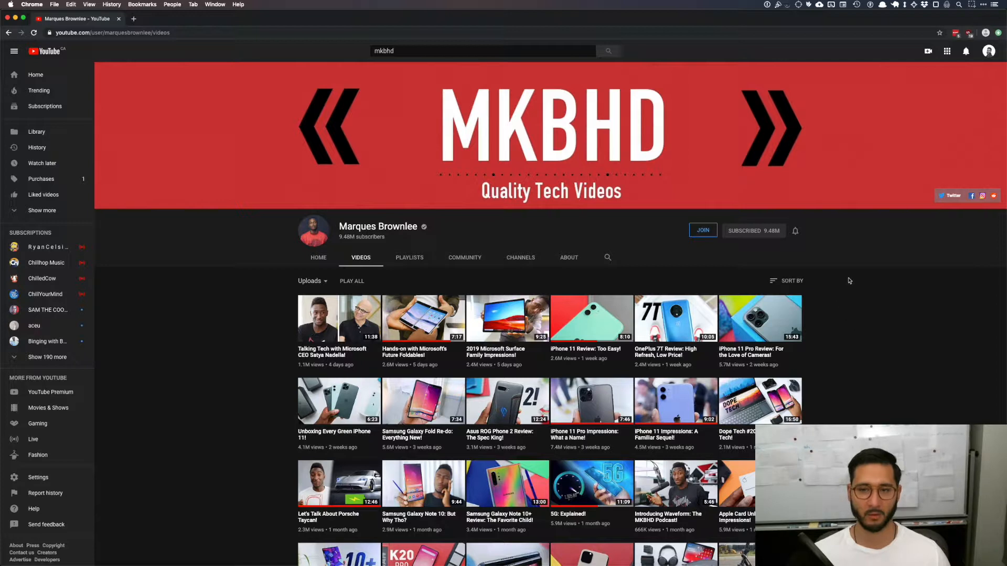
key(ctrl+alt+Left)
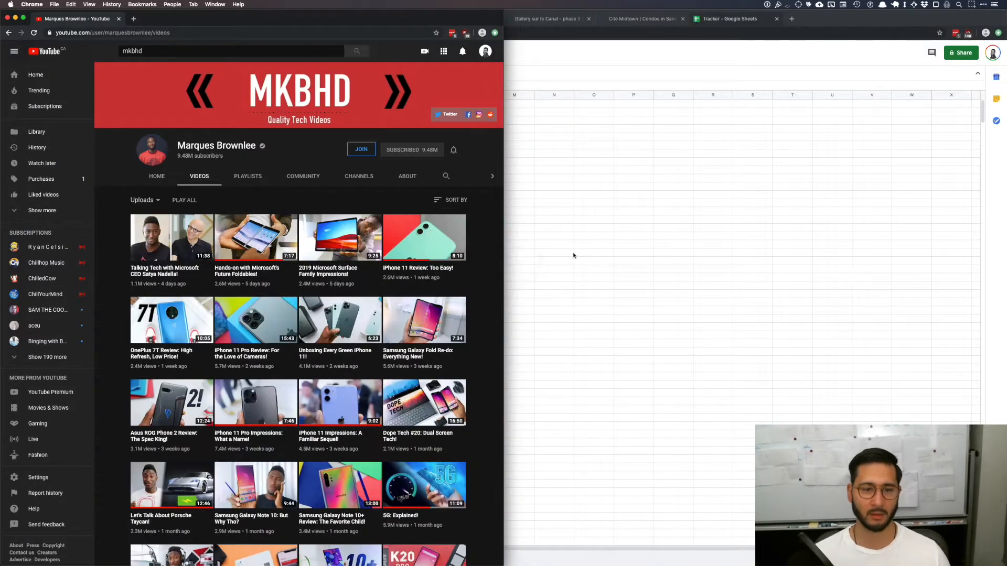
Step: Capture a screenshot of the browser window showing the MKBHD channel's video thumbnails
key(super+shift+4)
drag(92, 33, 504, 563)
key(space)
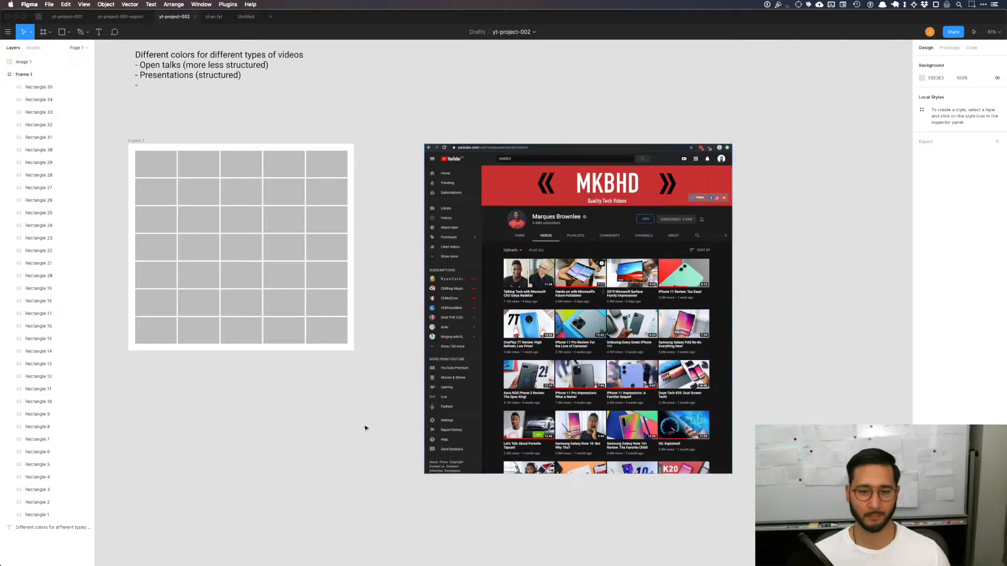
Step: In Figma, replace the pasted channel image with the full browser window screenshot and place it to the right of the grid frame
click(517, 306)
key(Delete)
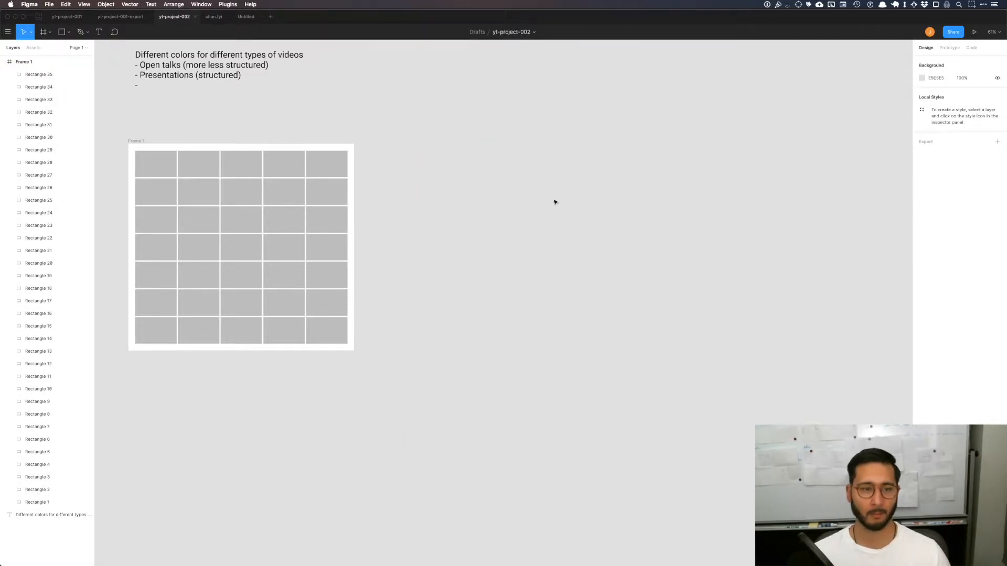
key(super+v)
drag(468, 228, 617, 238)
click(483, 119)
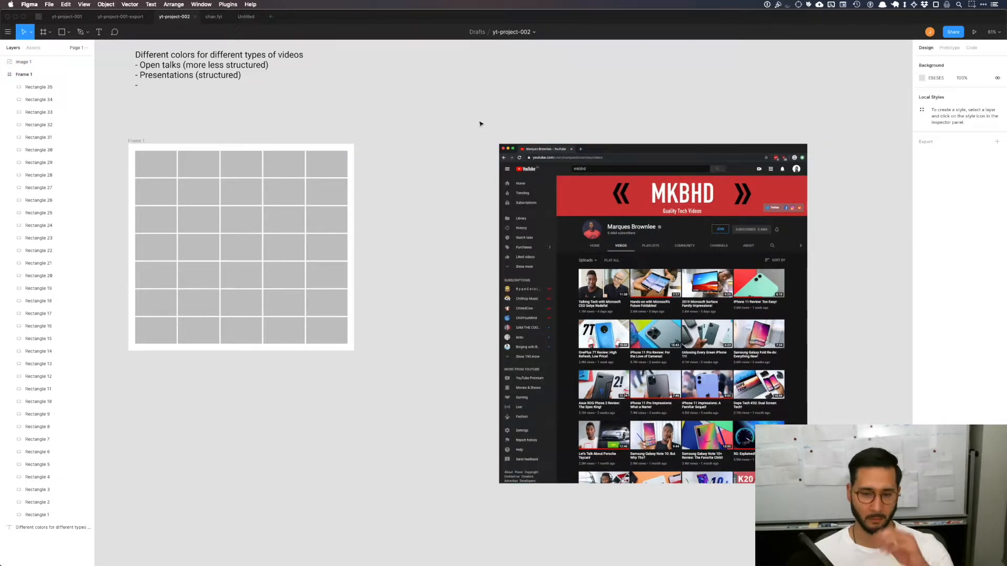
Step: Move the grid frame further left, away from the channel screenshot
scroll(522, 108, right, 5)
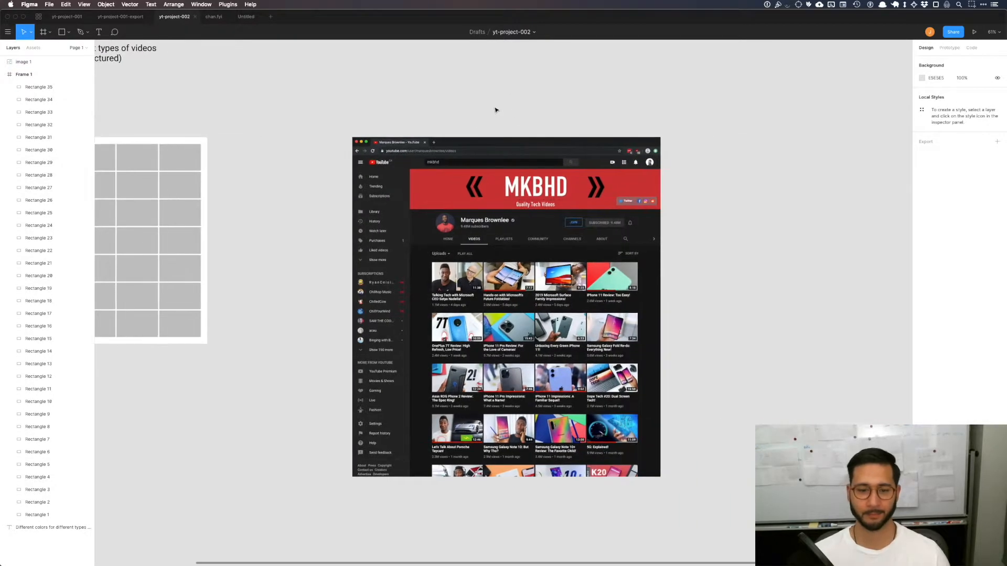
scroll(777, 218, left, 5)
click(781, 285)
key(Escape)
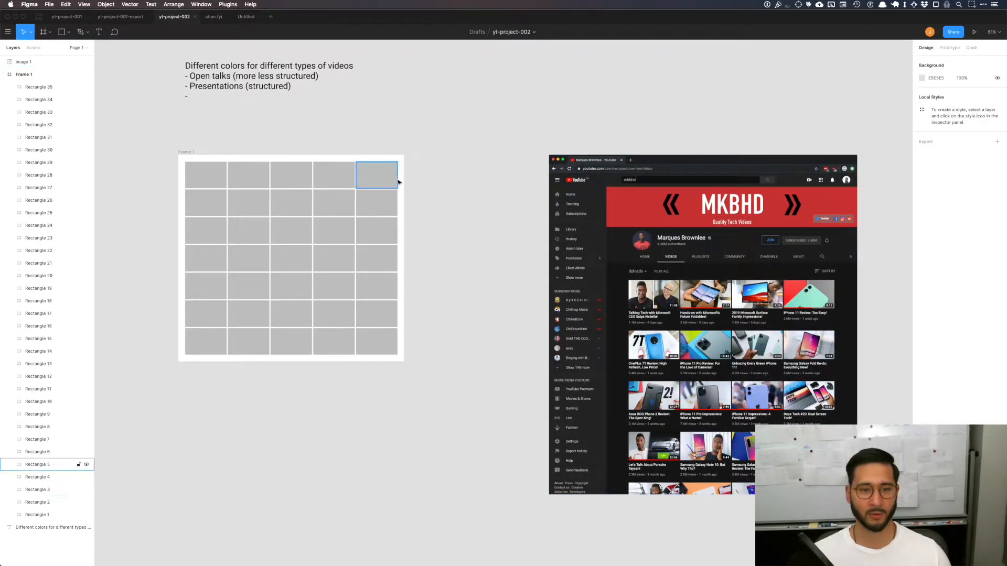
click(194, 153)
drag(194, 153, 142, 149)
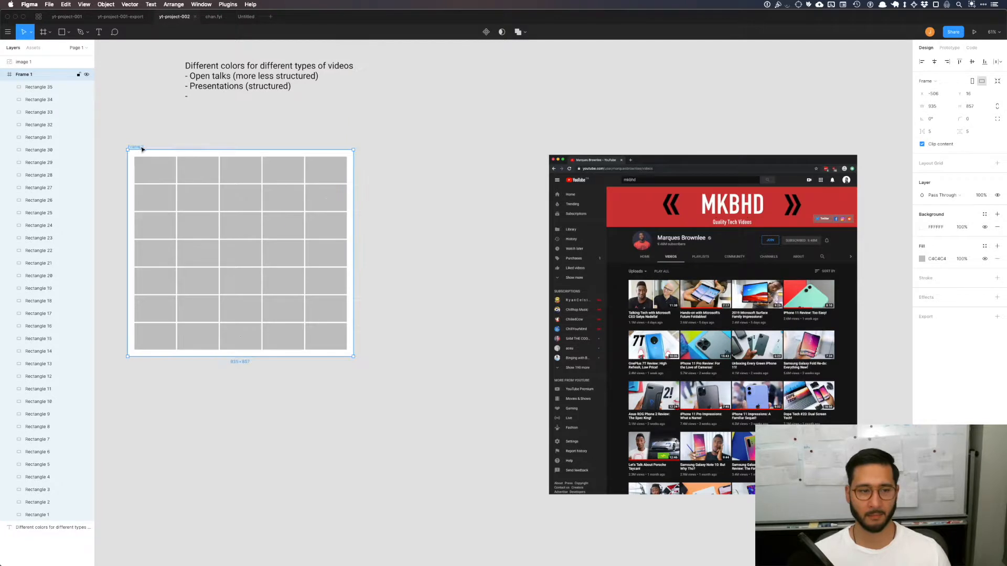
Step: Duplicate the grid frame and place the copy between the original frame and the channel screenshot
scroll(337, 371, down, 6)
drag(261, 295, 364, 299)
key(super+z)
scroll(462, 343, left, 1)
scroll(355, 346, up, 6)
scroll(398, 356, right, 4)
click(310, 367)
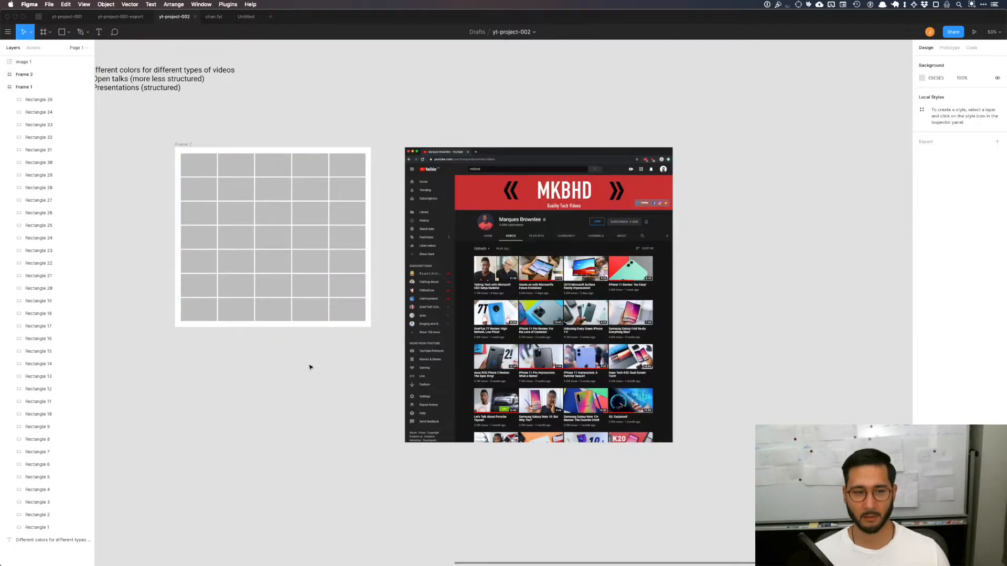
Step: Fill the first rectangle in the copied grid's top row with a strong red
click(207, 165)
click(923, 233)
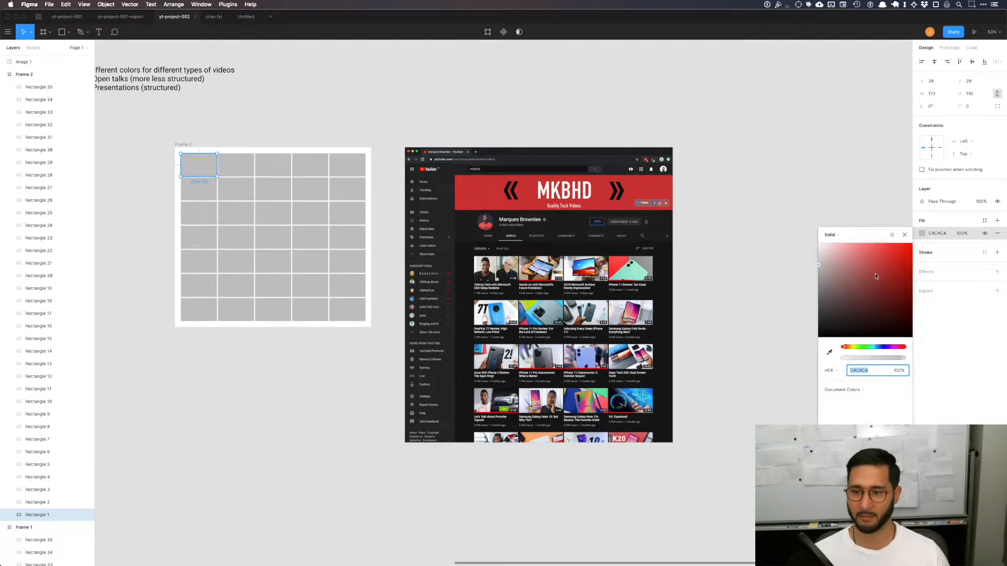
click(884, 268)
click(299, 445)
Step: Give six scattered rectangles in rows two to six the same red by sampling the first rectangle's fill
click(295, 188)
shift+click(277, 266)
shift+click(209, 220)
shift+click(244, 220)
shift+click(339, 288)
shift+click(340, 233)
key(i)
click(208, 157)
click(306, 112)
Step: Fill seven gray rectangles in the copied grid's top three rows, mostly in columns three to five, with a medium blue
click(244, 168)
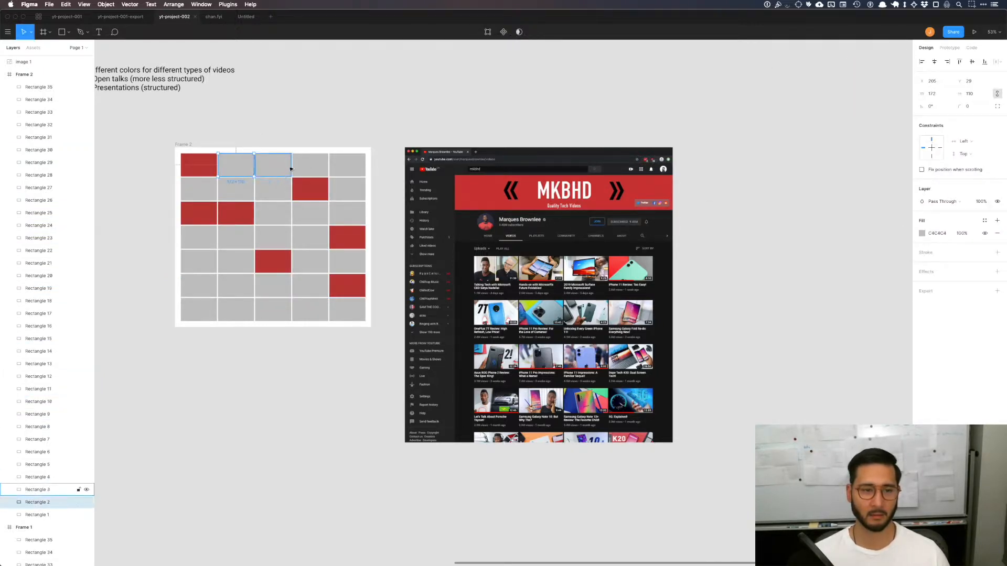
click(364, 118)
click(316, 170)
shift+click(343, 171)
shift+click(352, 204)
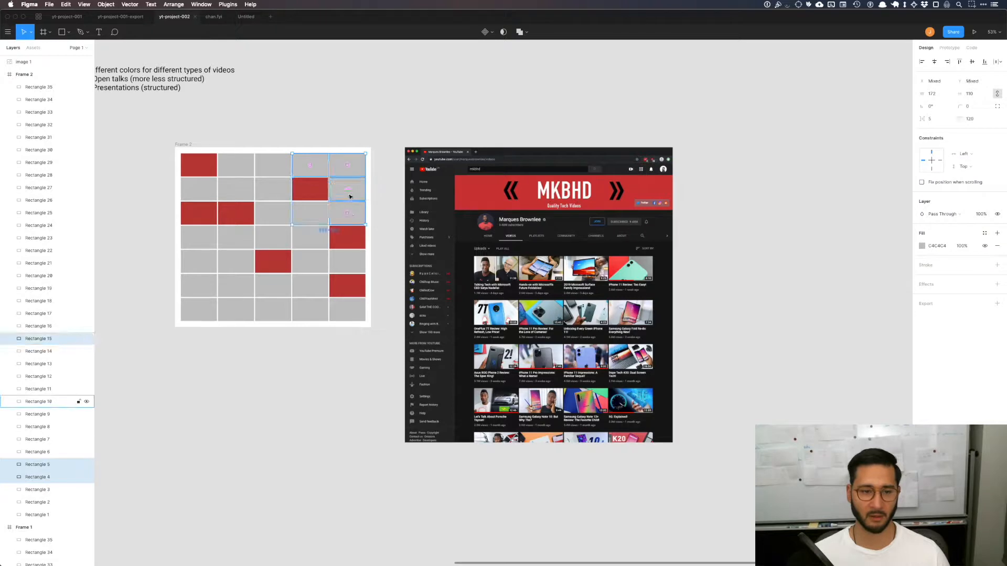
shift+click(348, 195)
shift+click(274, 205)
shift+click(272, 191)
shift+click(239, 197)
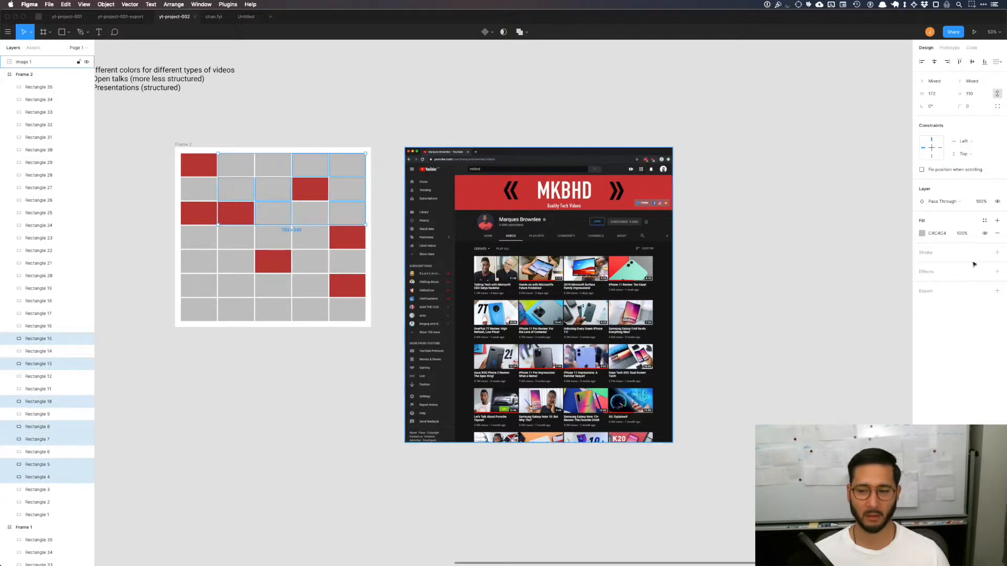
click(922, 232)
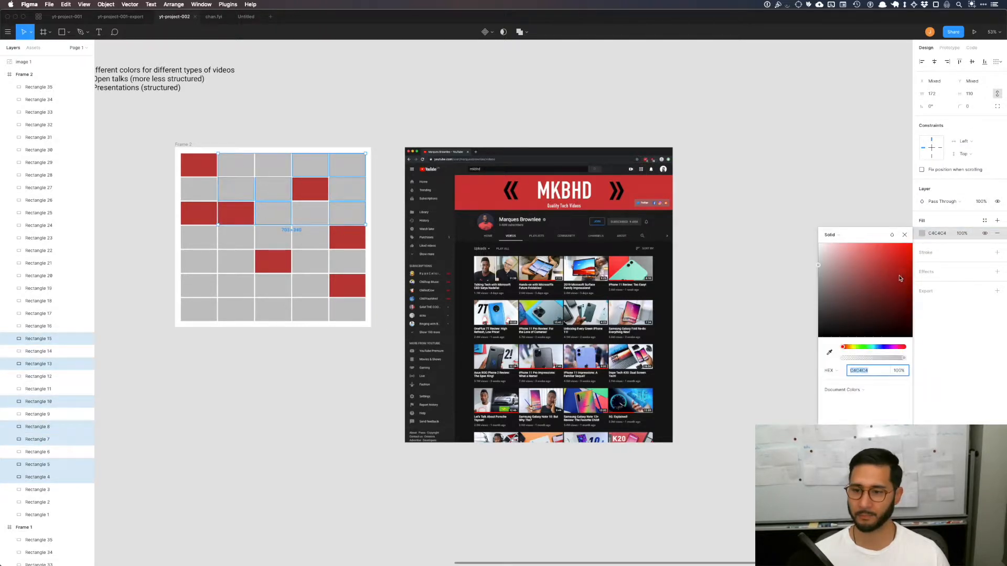
click(875, 347)
click(884, 275)
click(747, 186)
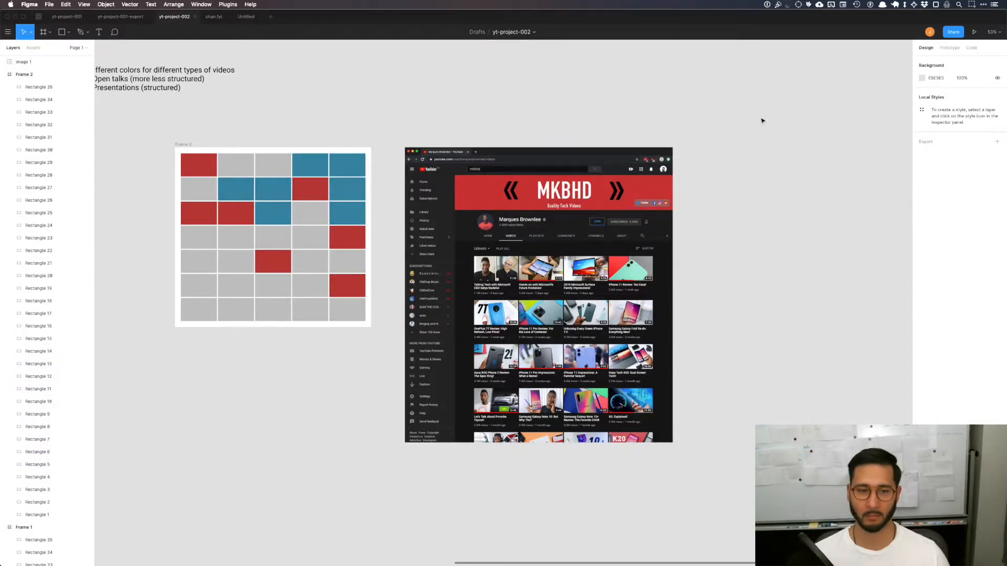
Step: Fill ten of the remaining gray rectangles in the grid's first five rows with a muted yellow
click(270, 162)
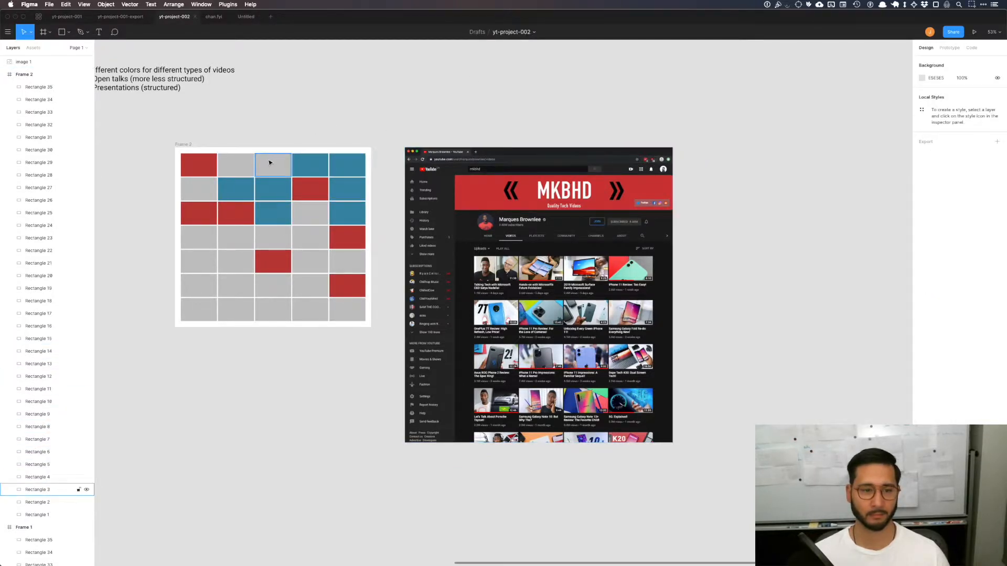
shift+click(232, 164)
shift+click(313, 219)
shift+click(310, 248)
shift+click(272, 237)
shift+click(236, 237)
shift+click(198, 261)
shift+click(236, 261)
shift+click(198, 237)
shift+click(203, 194)
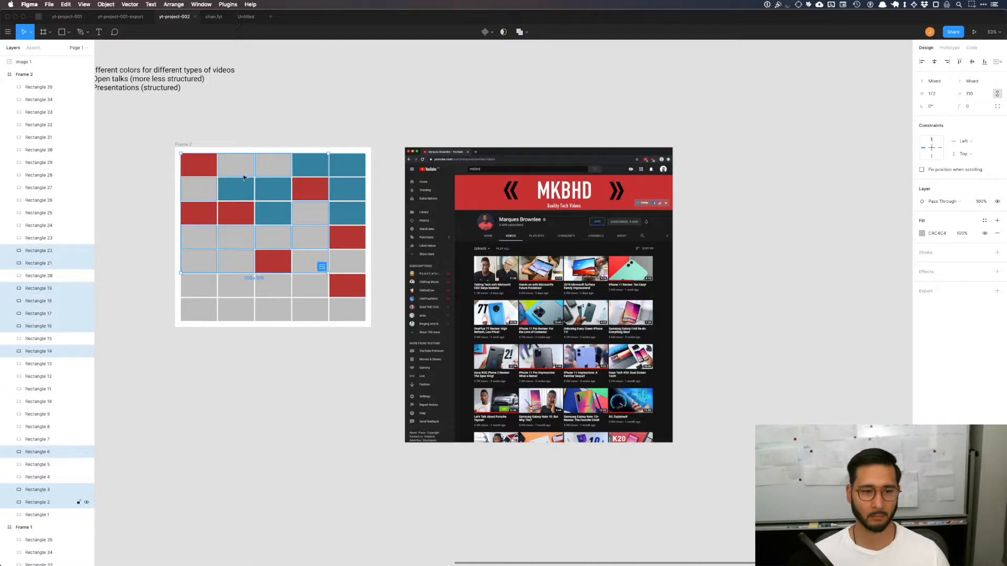
click(921, 233)
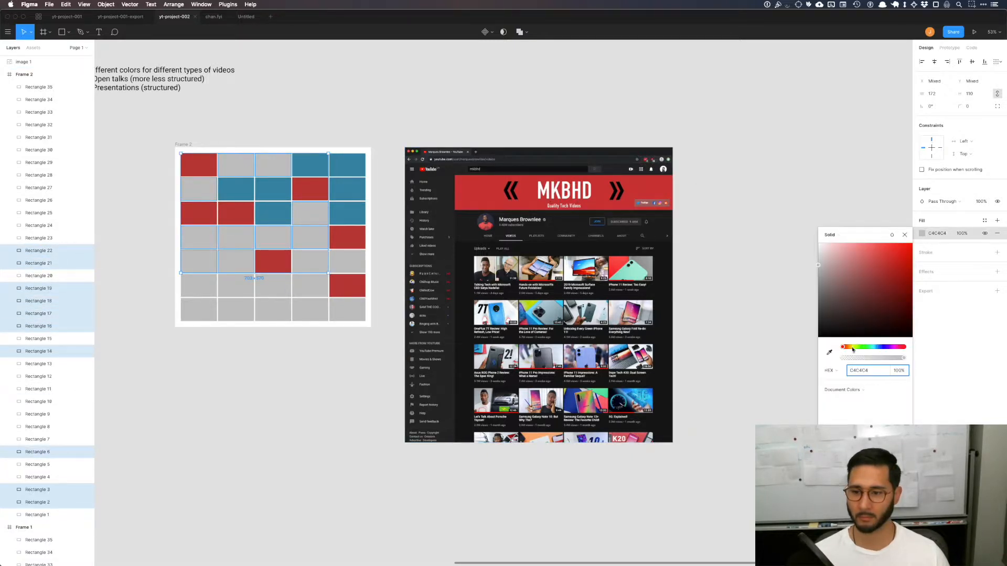
click(852, 348)
click(904, 254)
drag(903, 254, 879, 261)
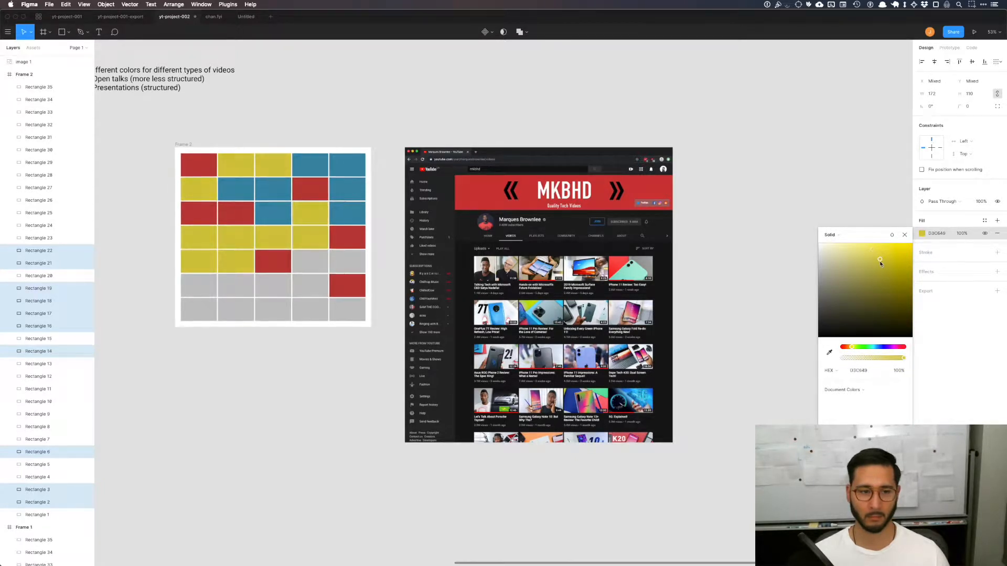
click(530, 107)
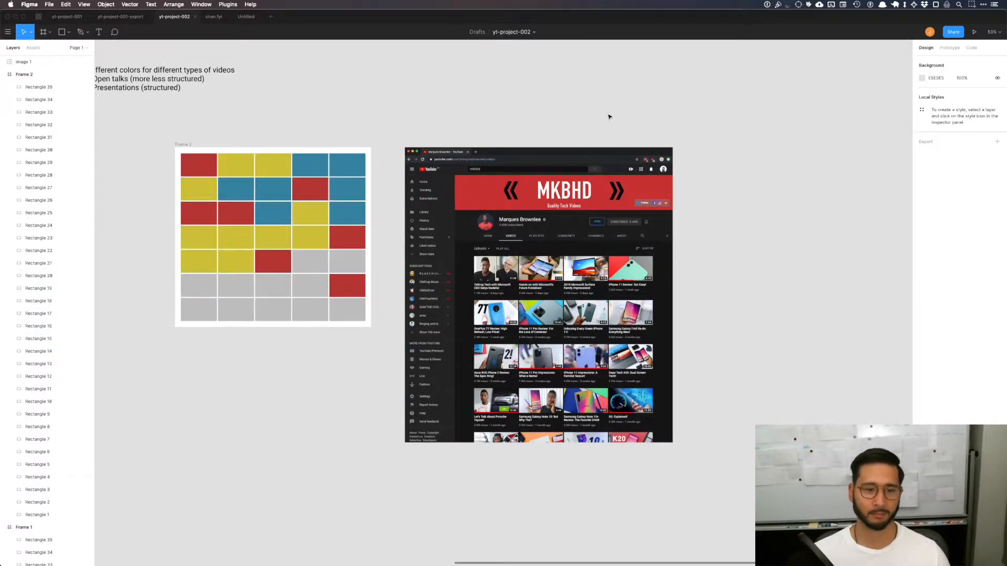
Step: Add "Series" as the third item of the text note about video types
scroll(580, 167, left, 5)
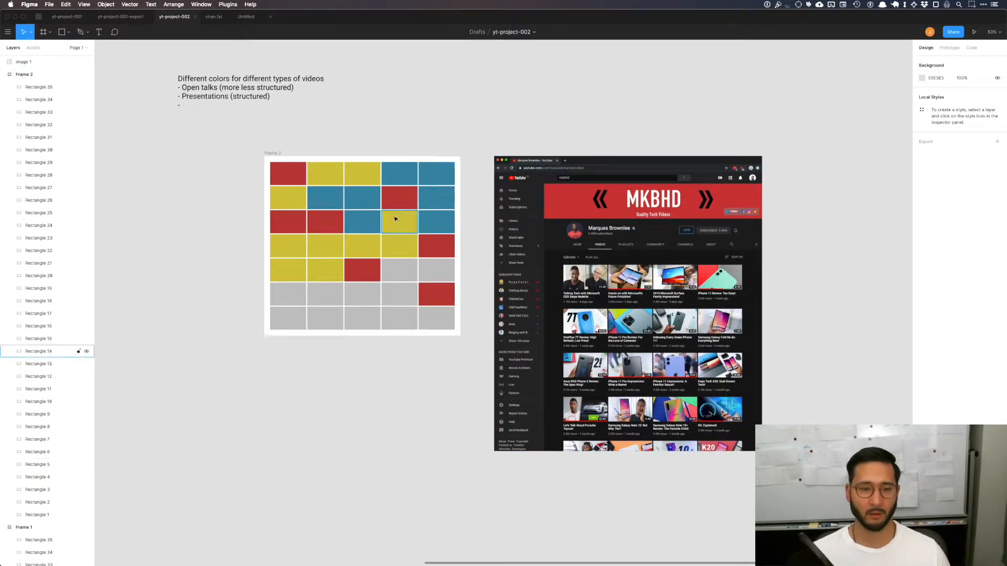
click(236, 91)
key(Return)
key(Right)
text(Series)
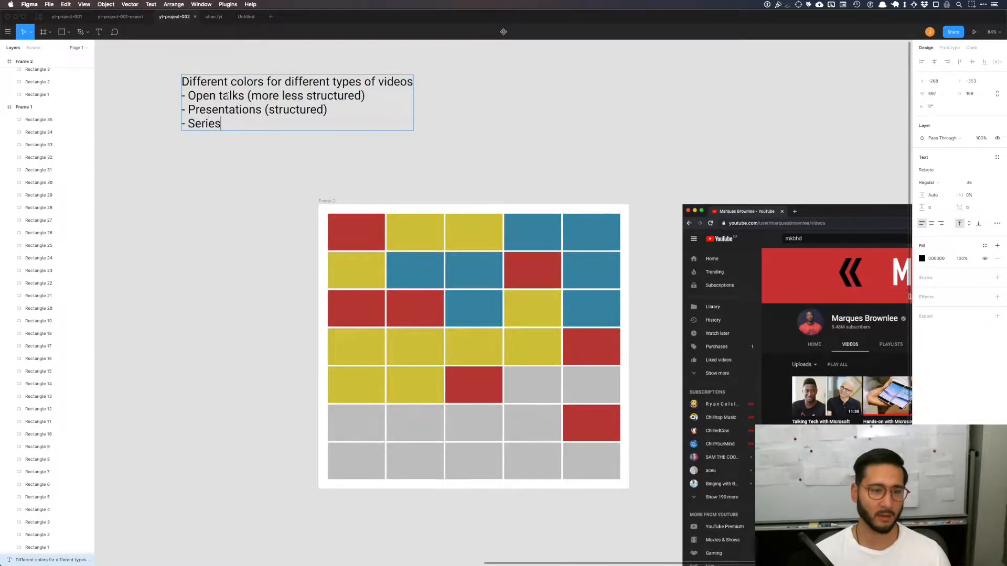
click(378, 142)
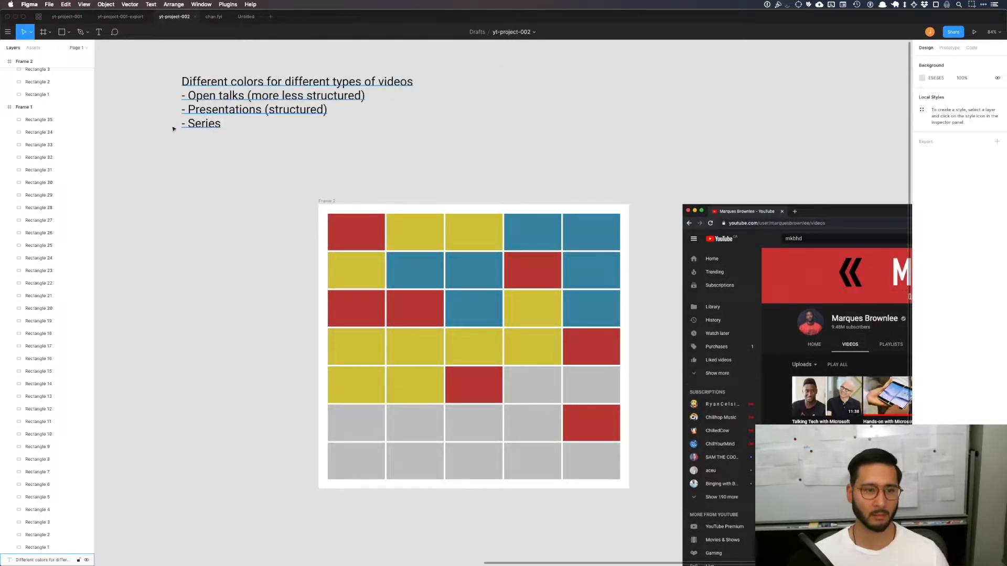
Step: Draw a rectangle of about 208 × 117 over the first video thumbnail in the channel screenshot
scroll(258, 124, right, 3)
scroll(259, 124, down, 2)
scroll(635, 173, right, 8)
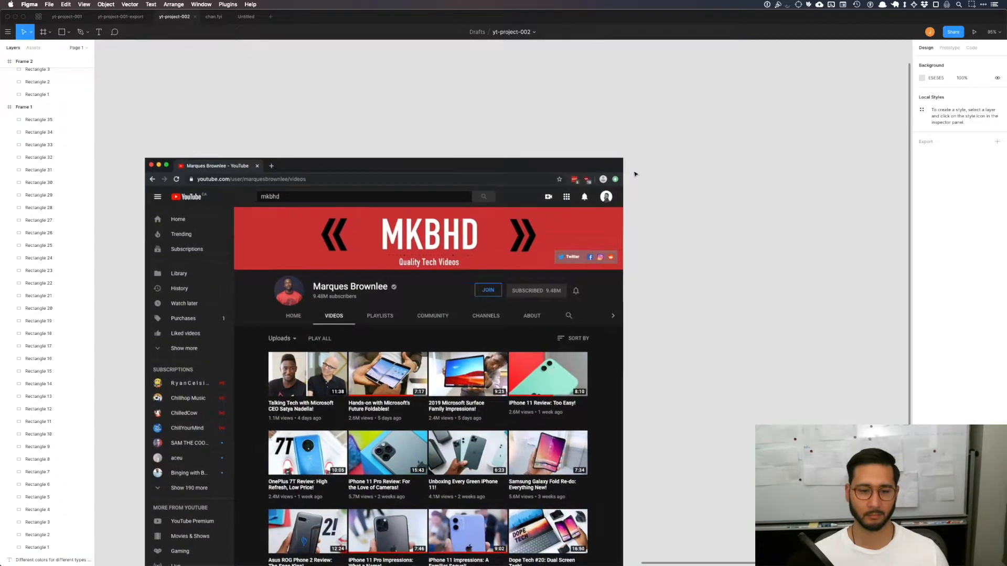
scroll(634, 174, left, 3)
scroll(634, 174, down, 2)
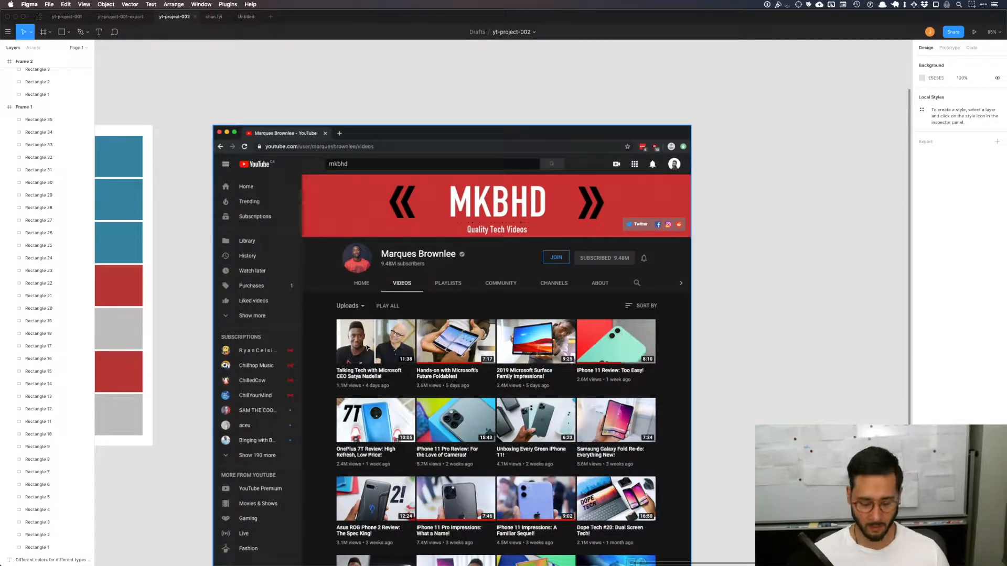
key(shift+0)
key(r)
drag(324, 321, 411, 368)
click(719, 274)
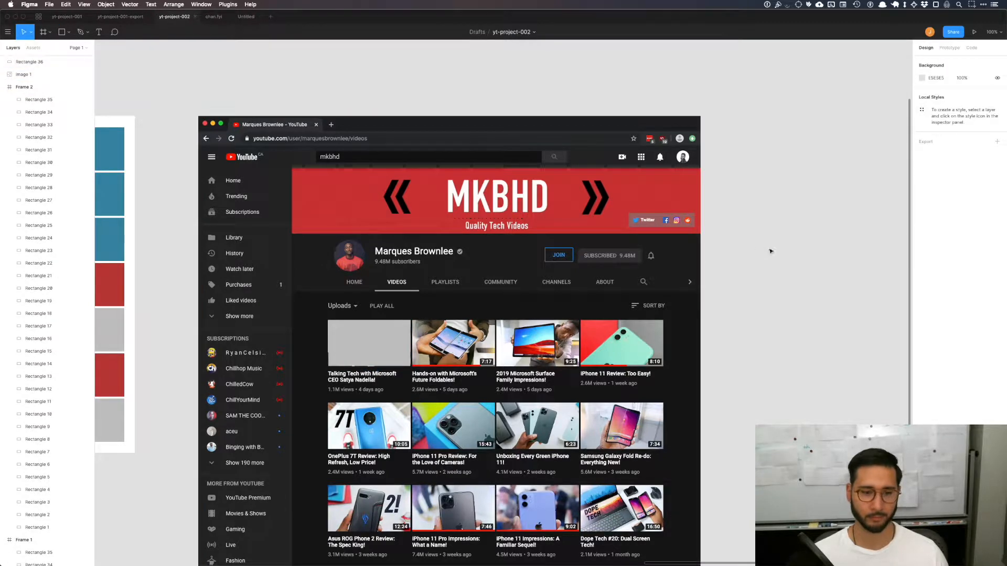
Step: Align the rectangle with the first thumbnail's left edge and widen it to 210 to cover the thumbnail
scroll(352, 357, up, 3)
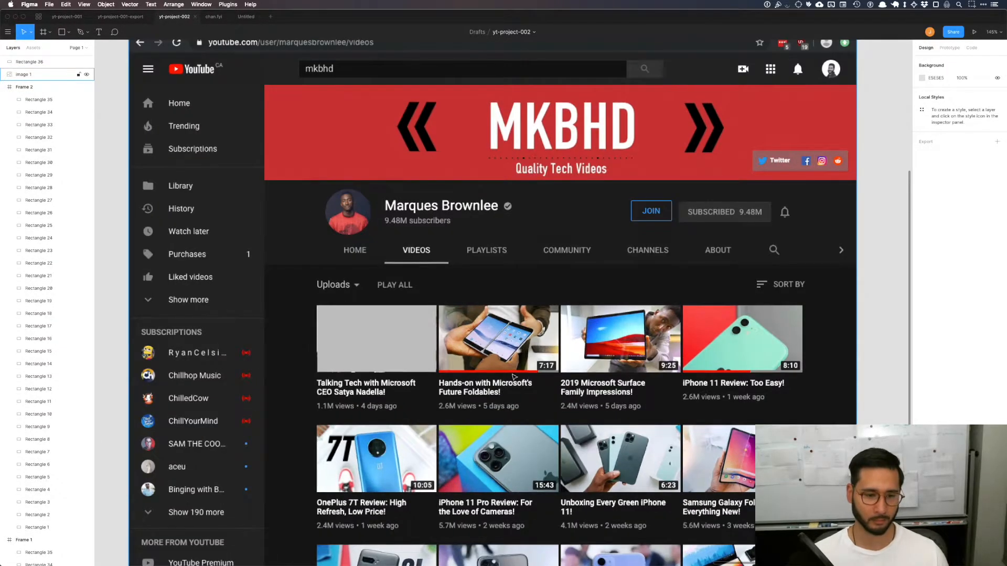
scroll(367, 346, up, 10)
scroll(314, 247, left, 5)
click(469, 226)
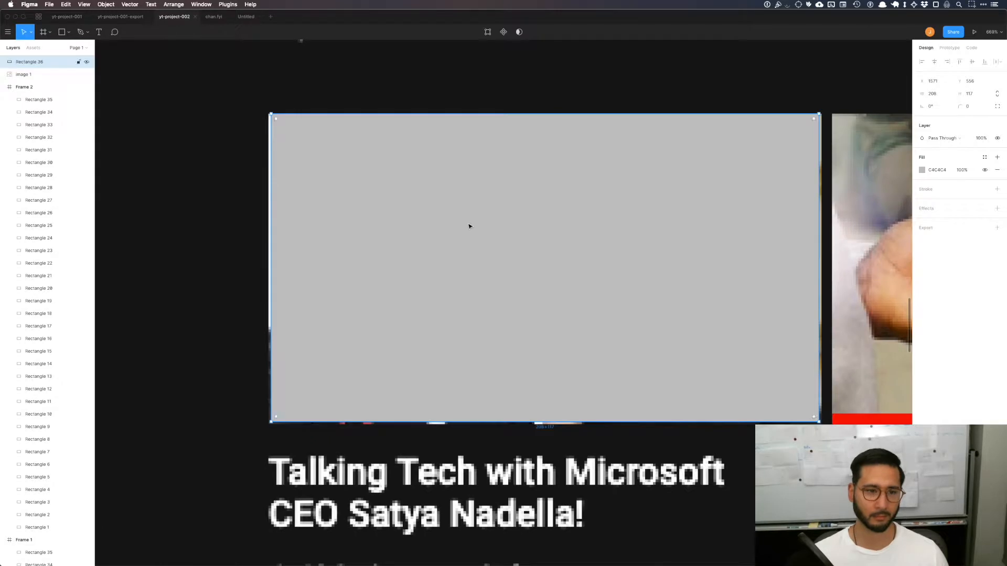
drag(469, 228, 465, 225)
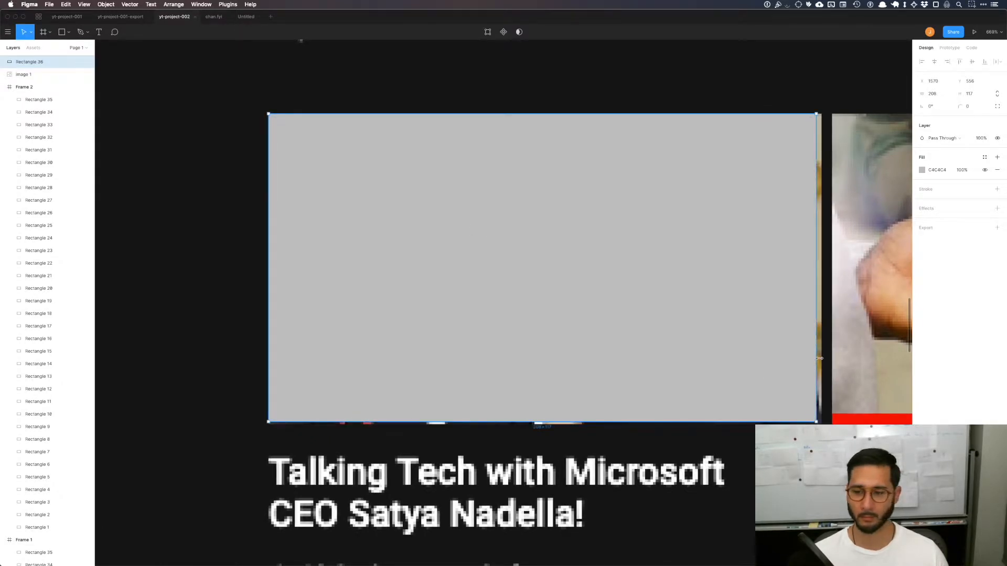
drag(817, 353, 822, 353)
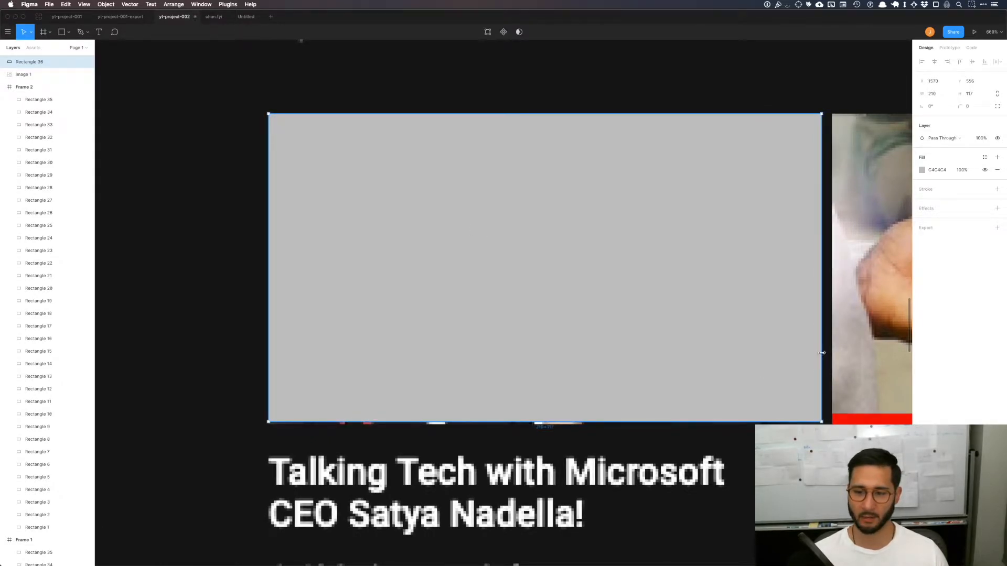
click(555, 447)
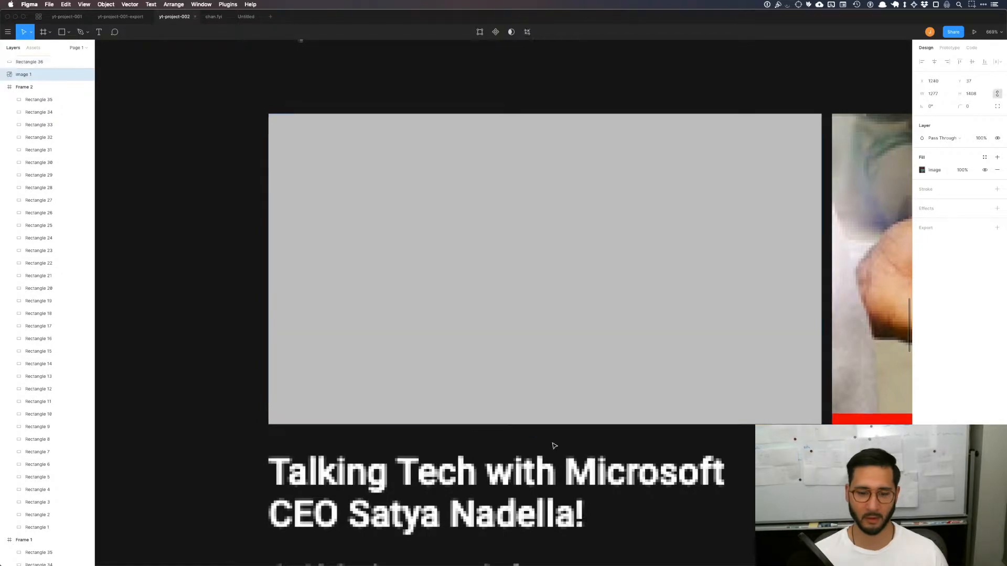
Step: Duplicate the gray rectangle onto the empty canvas beside the channel screenshot
key(shift+2)
scroll(543, 439, down, 5)
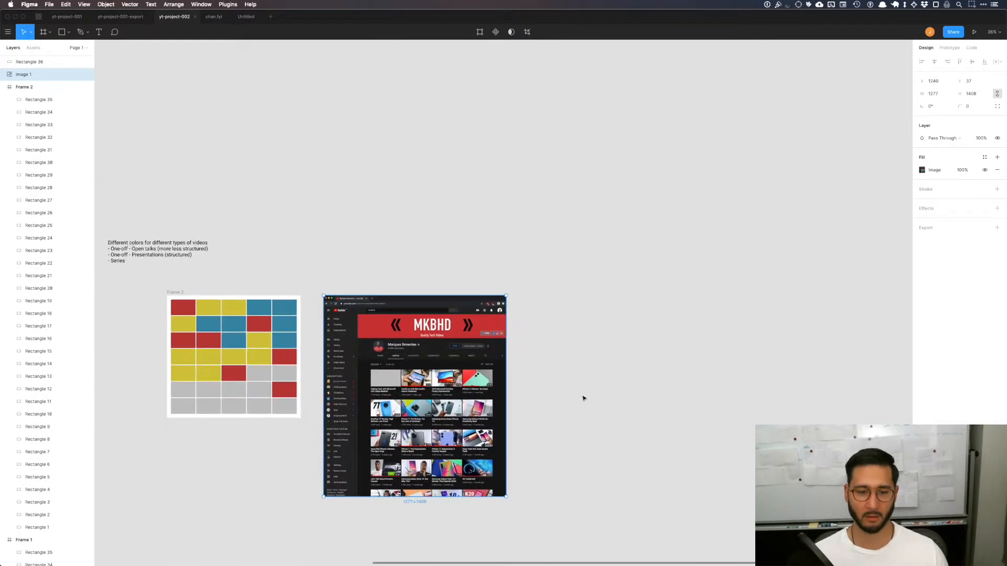
click(582, 397)
drag(388, 377, 635, 376)
key(Escape)
Step: Add a 1280 × 720 frame from the iMac preset and move it to the far side of the channel screenshot
key(f)
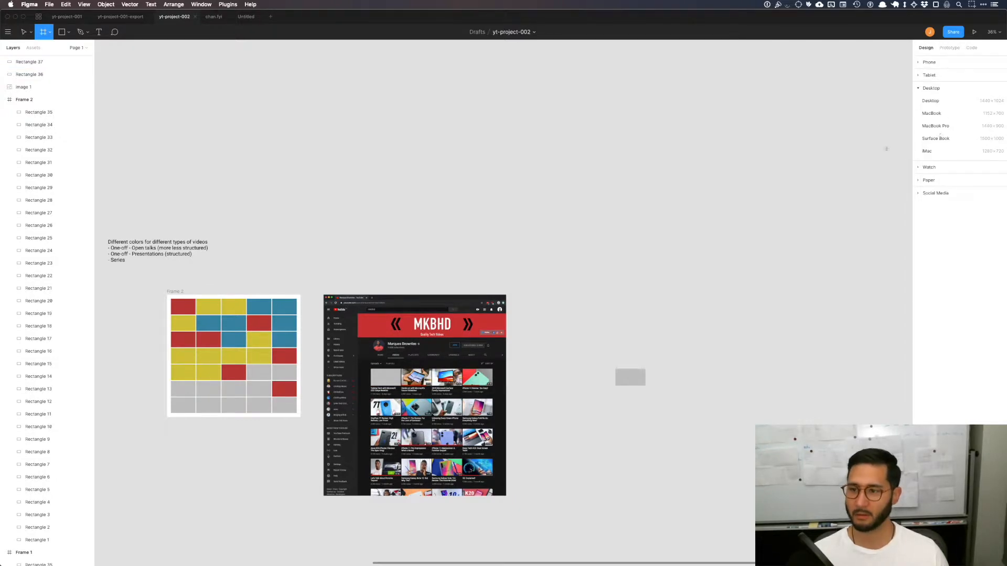
click(926, 152)
key(Escape)
drag(525, 247, 652, 252)
Step: Enlarge the duplicated rectangle to fill the iMac frame as a proportion check, and delete it
click(623, 357)
drag(629, 377, 825, 357)
click(843, 290)
click(766, 281)
key(Delete)
key(super+z)
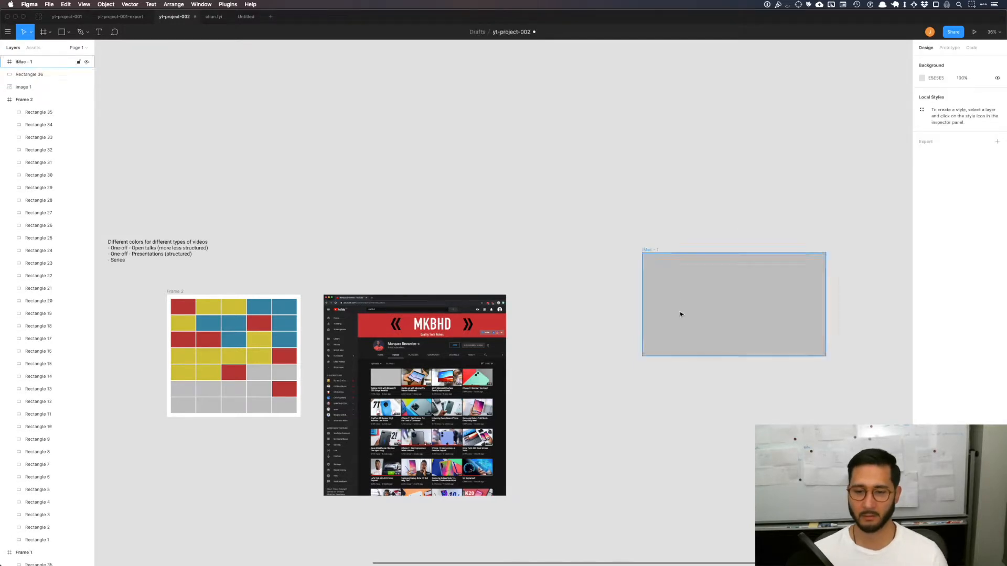
click(689, 267)
key(Delete)
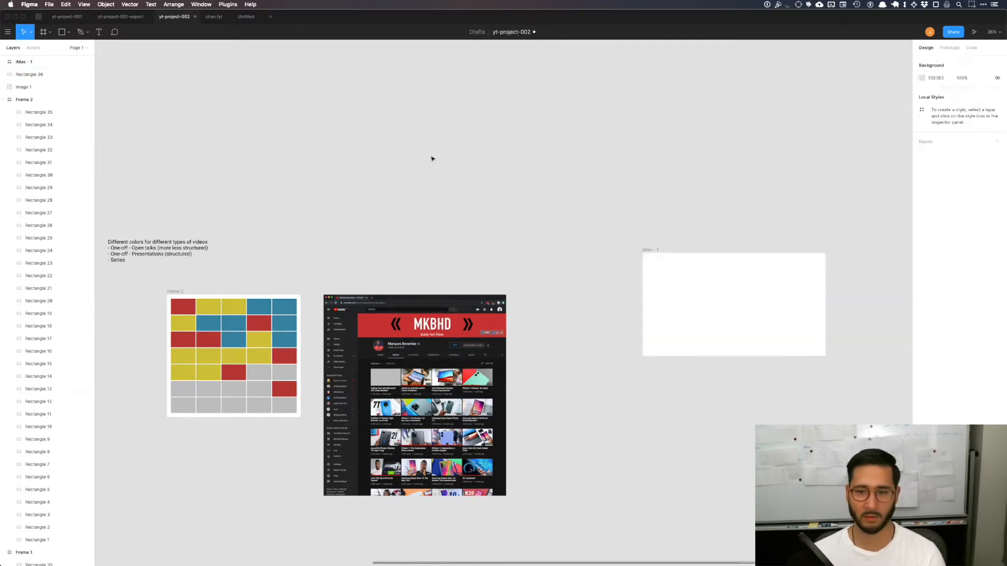
Step: Move the empty iMac frame slightly up and turn it into a component
drag(651, 244, 629, 226)
right_click(630, 225)
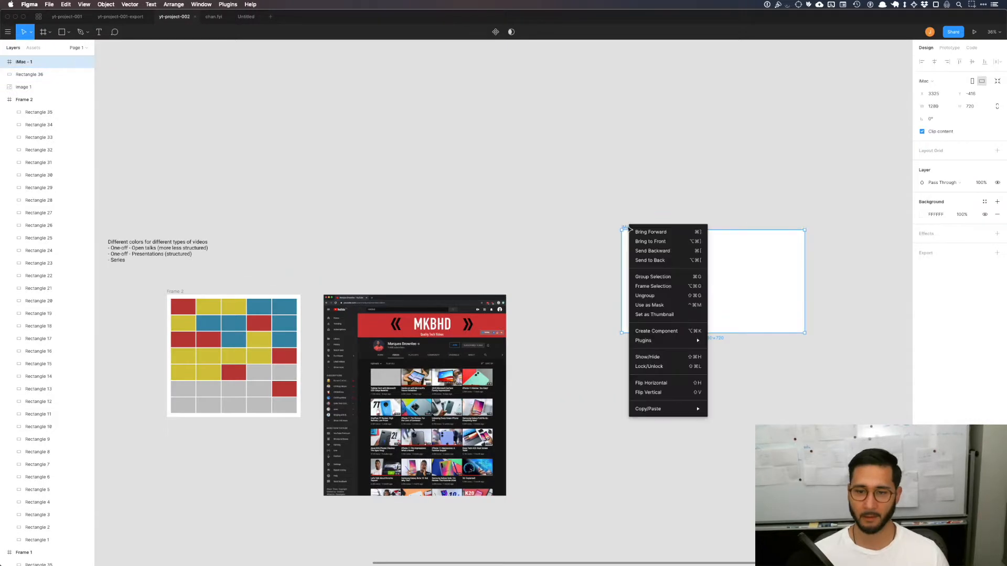
click(677, 331)
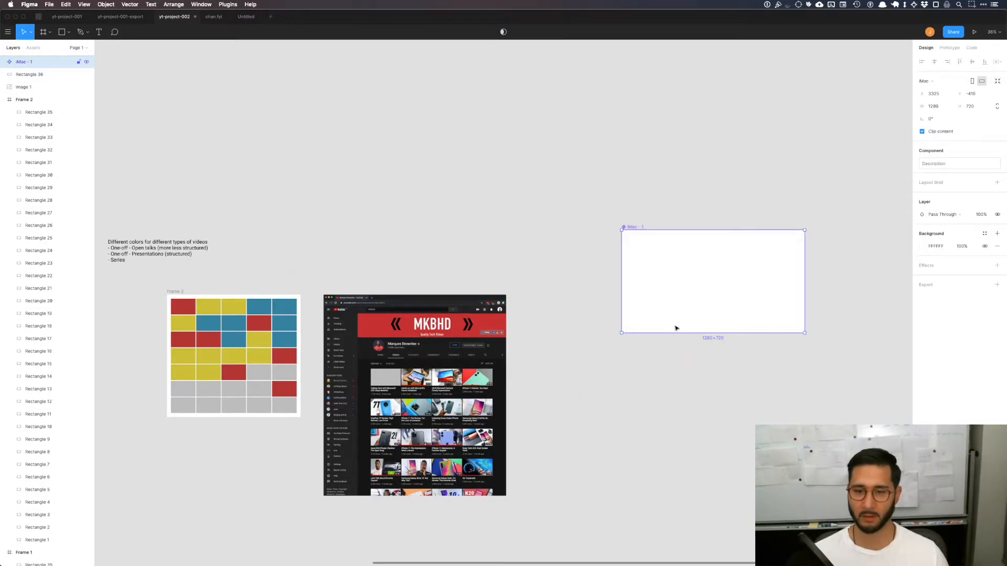
click(566, 252)
Step: Place an instance of the iMac component above the channel screenshot and delete the gray rectangle covering the first thumbnail
click(33, 47)
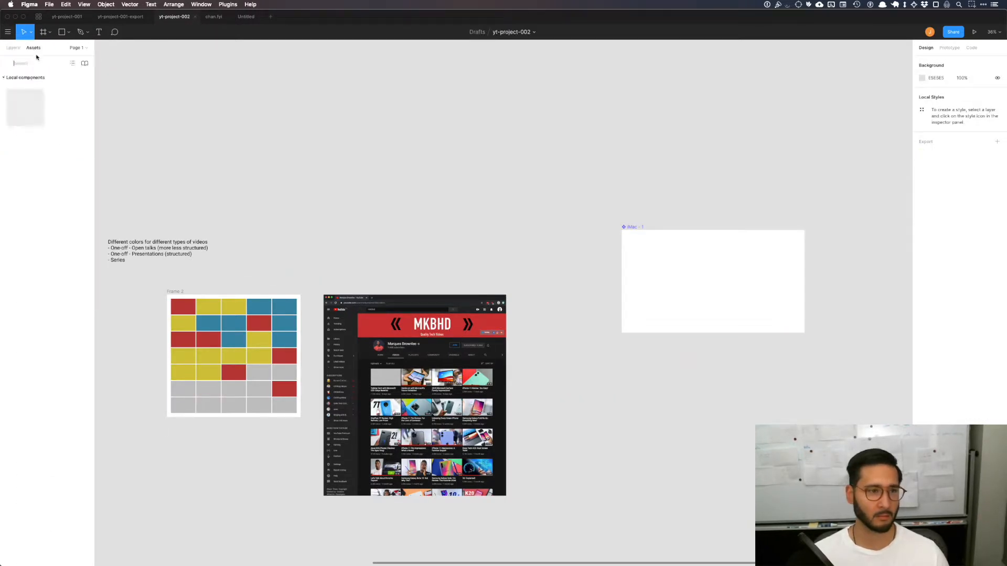
drag(25, 107, 446, 226)
click(408, 193)
click(476, 258)
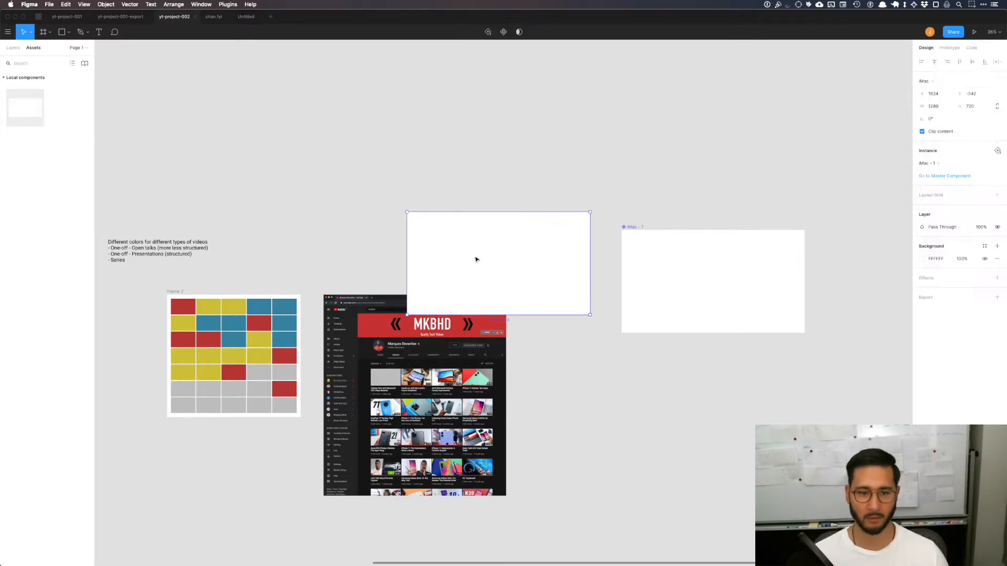
click(385, 379)
Step: Add the text "Hello" inside the master component
click(693, 263)
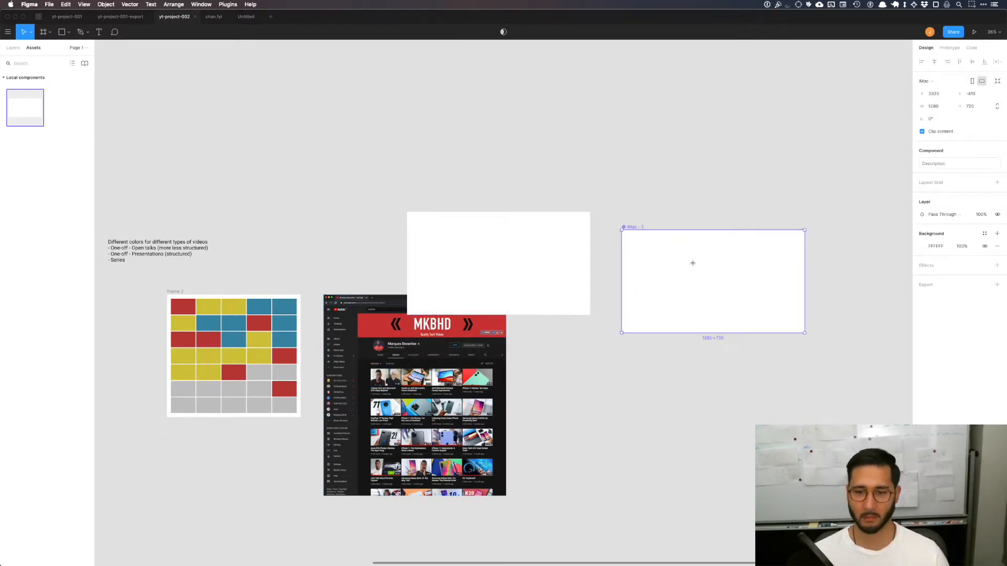
key(t)
click(688, 266)
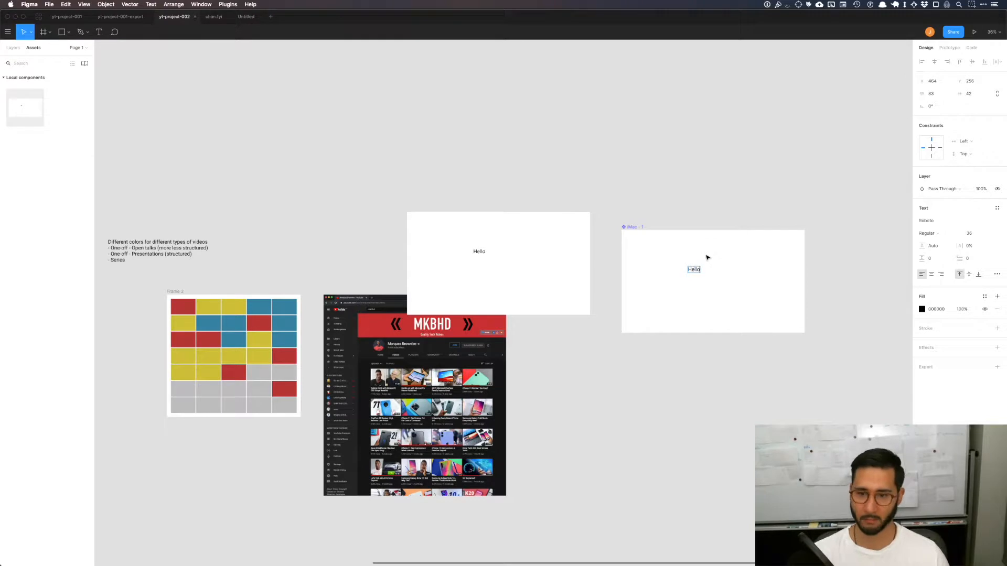
click(714, 276)
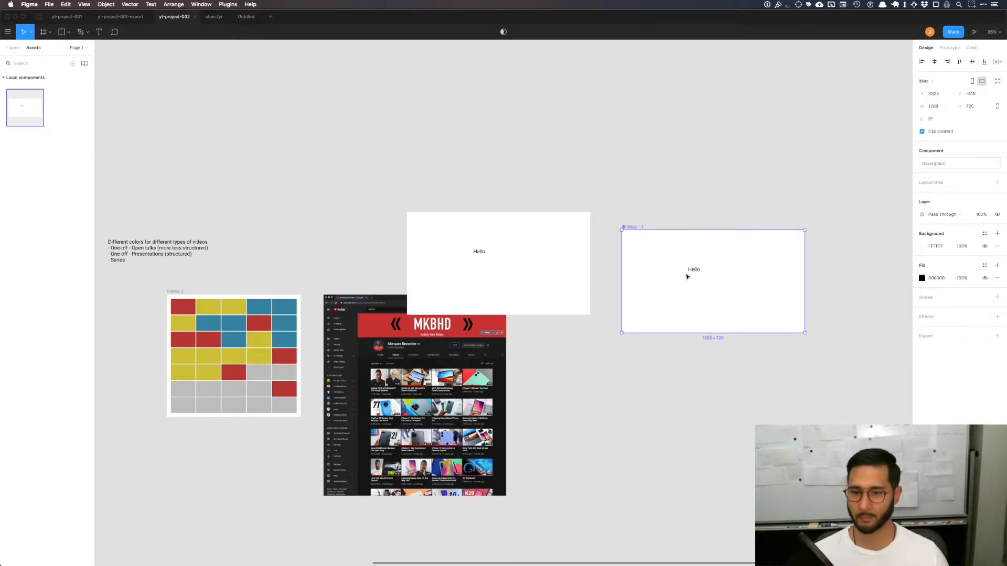
click(740, 211)
Step: Set the font size of the master component's "Hello" text to 96
click(696, 270)
click(695, 273)
click(990, 235)
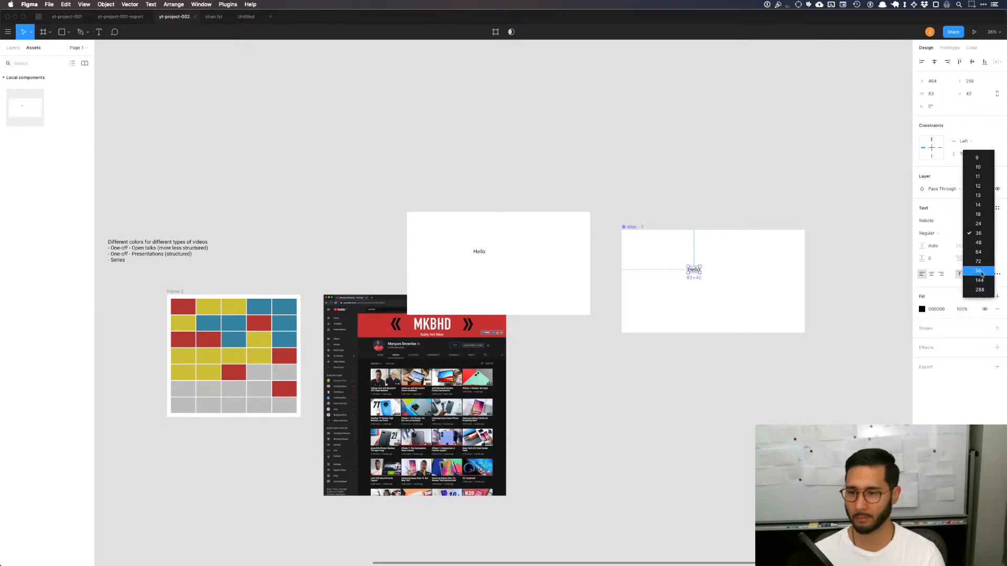
click(981, 277)
click(609, 225)
Step: Move the component instance onto the channel screenshot's video grid and scale it down
drag(511, 248, 463, 389)
scroll(463, 389, up, 5)
scroll(545, 410, down, 5)
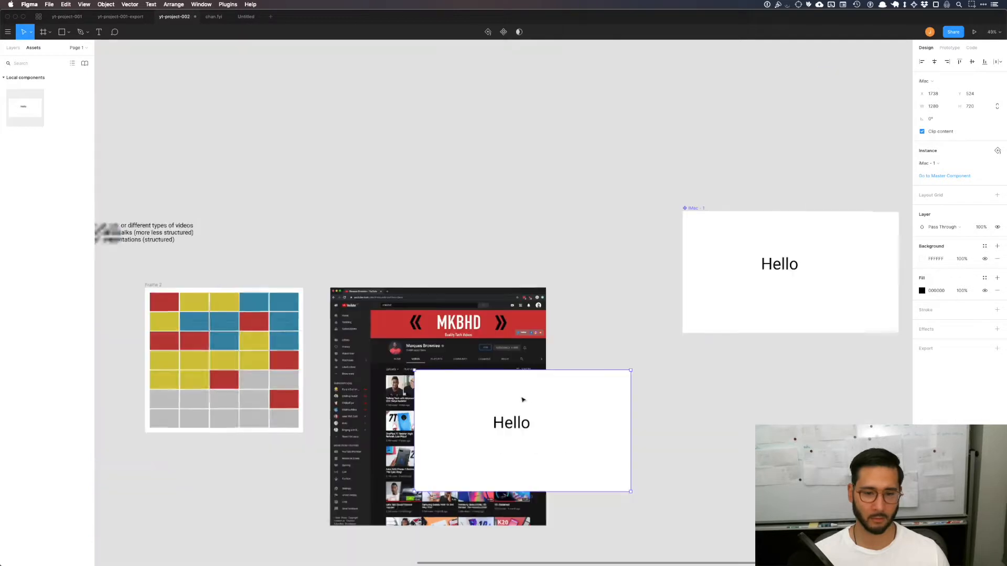
drag(632, 491, 462, 397)
Step: Align the instance with the first video thumbnail and scale it to about 210 × 118 to cover it
scroll(467, 394, up, 5)
scroll(471, 394, left, 1)
scroll(470, 393, down, 1)
drag(633, 306, 416, 349)
drag(696, 458, 590, 400)
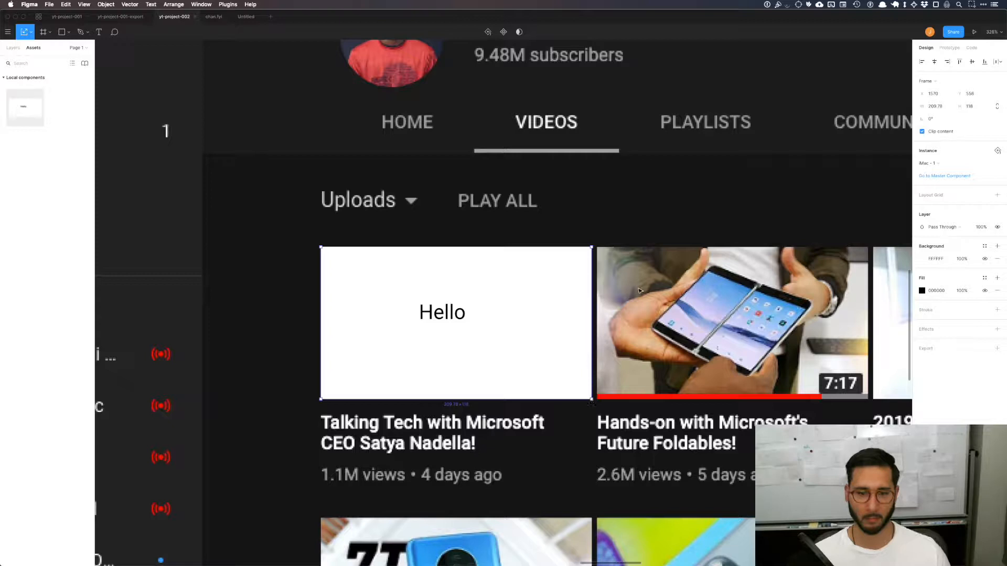
Step: Move the master component up to open canvas space beyond the channel screenshot
click(560, 440)
scroll(558, 439, right, 5)
scroll(559, 439, down, 10)
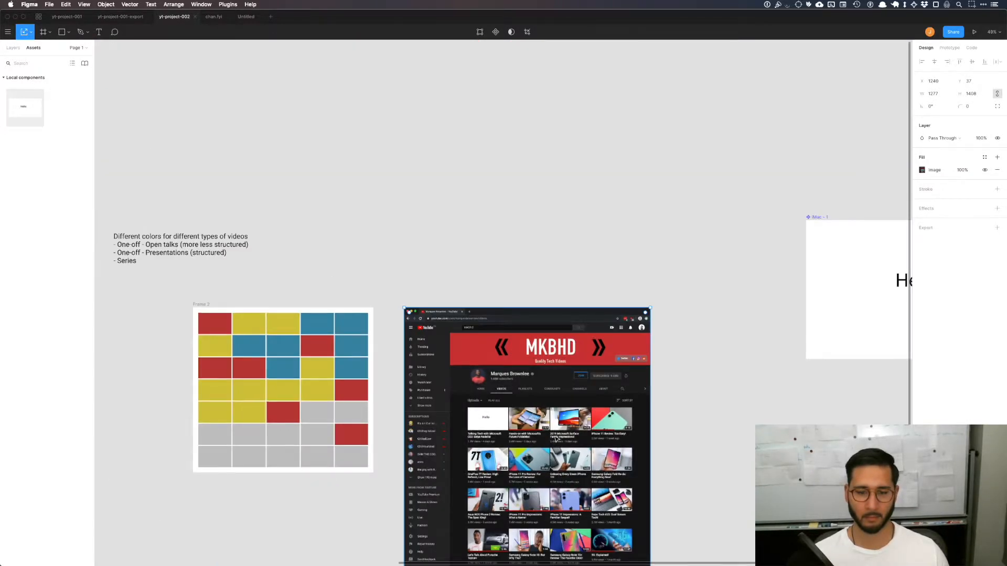
scroll(557, 435, right, 4)
click(557, 435)
click(671, 293)
drag(681, 279, 693, 285)
click(671, 334)
scroll(662, 366, right, 1)
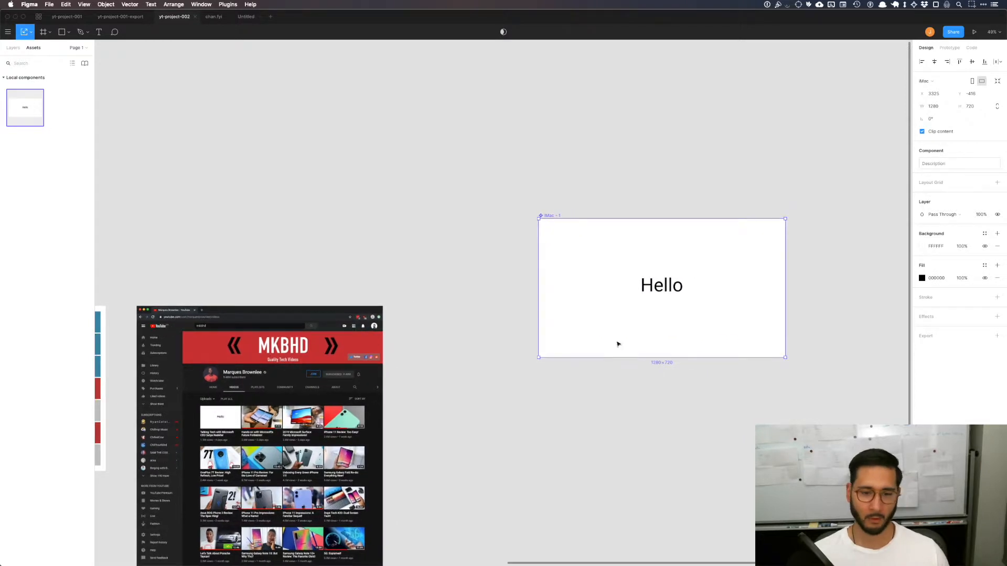
scroll(617, 343, right, 3)
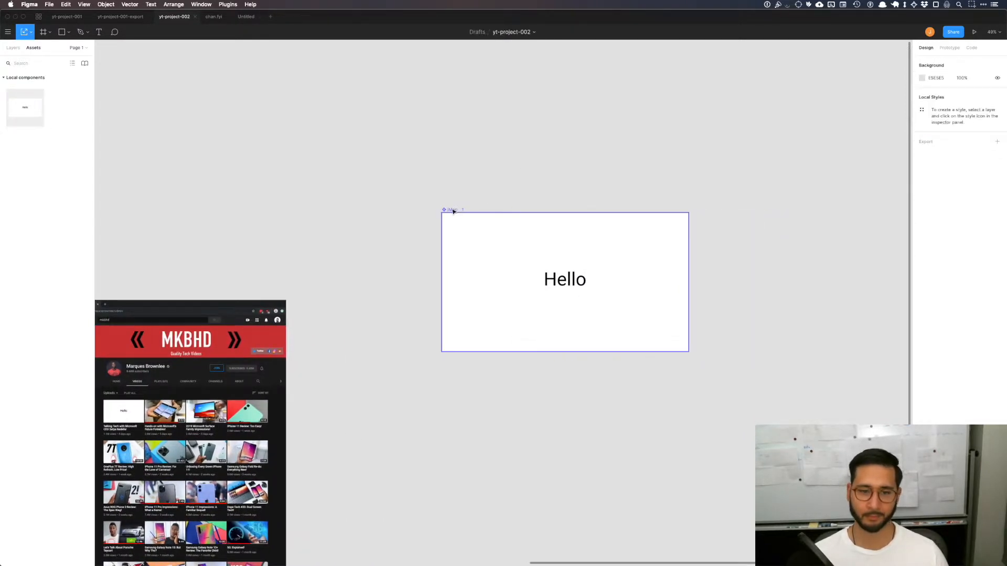
drag(443, 210, 454, 147)
click(612, 187)
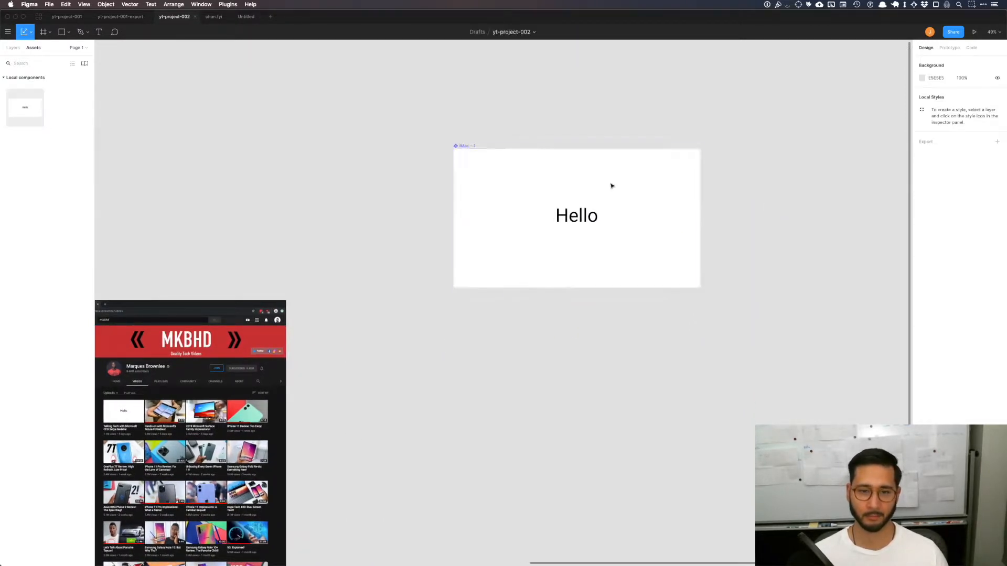
Step: Delete the "Hello" text from the master component
click(576, 216)
key(Delete)
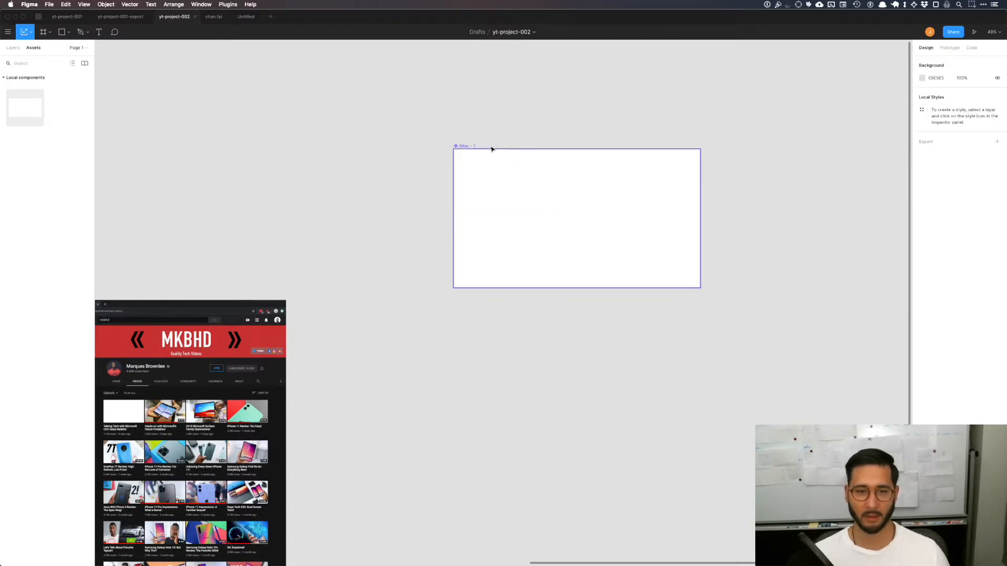
scroll(445, 146, up, 5)
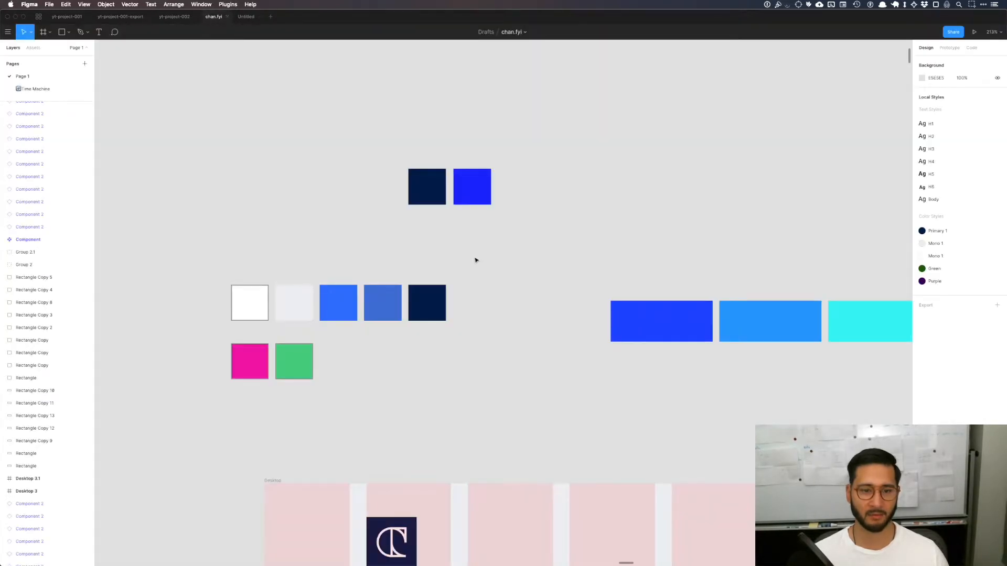
Step: In the chan.fyi file, move the bright blue swatch down beside the light green one in the pink and green row
click(356, 309)
drag(356, 310, 356, 362)
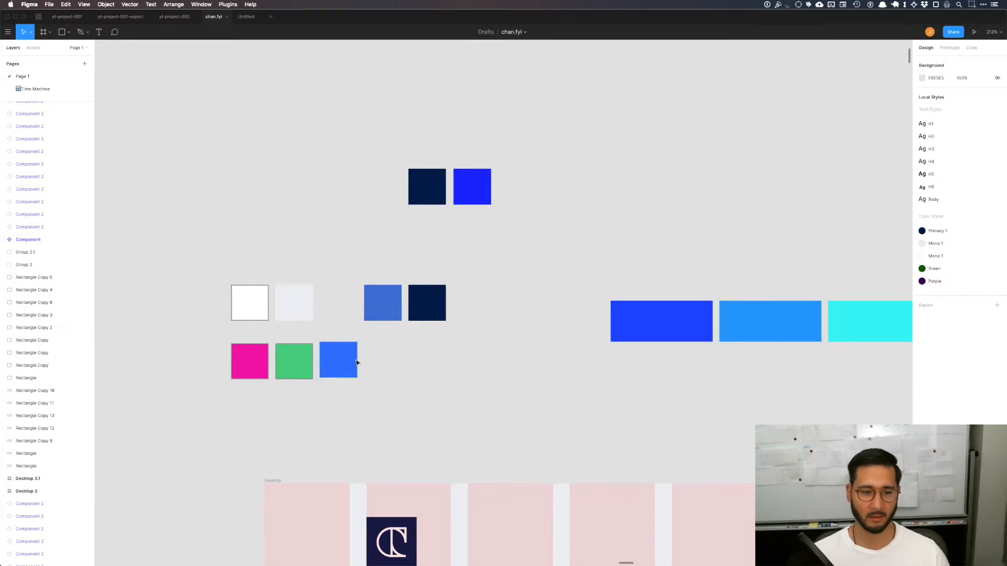
click(454, 361)
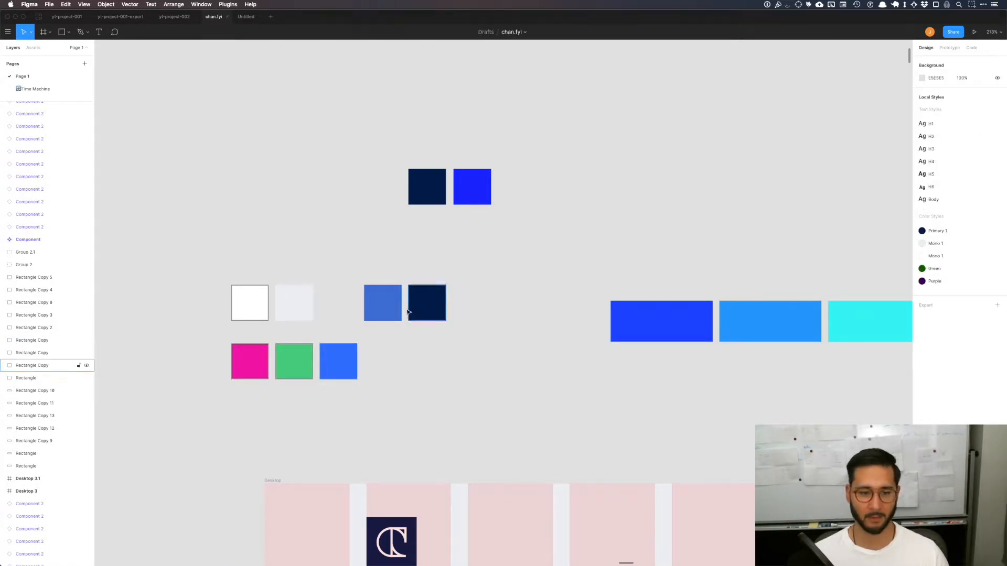
click(444, 312)
click(521, 307)
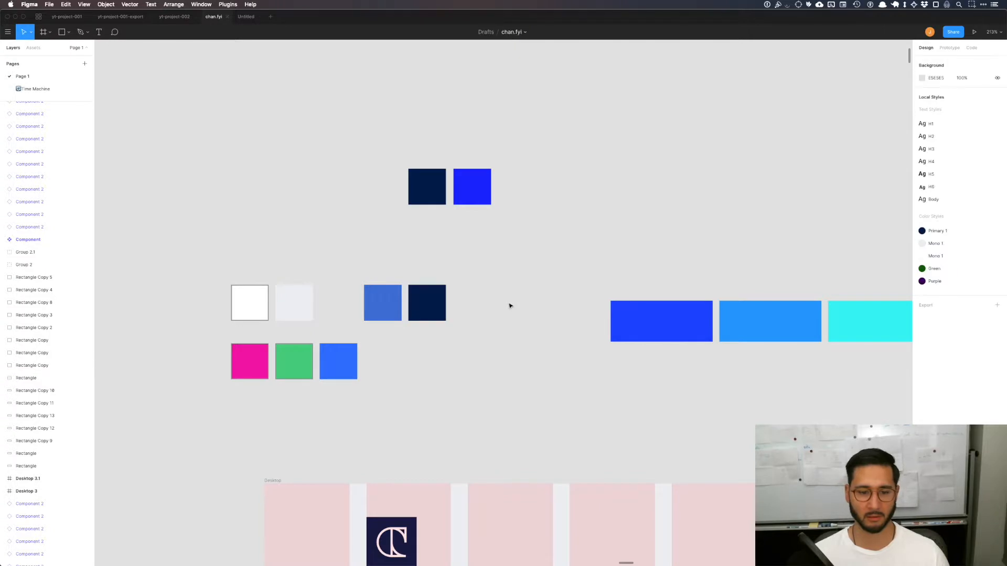
Step: Examine the brand color swatches, logo variations and page designs across the chan.fyi canvas
scroll(510, 307, down, 5)
scroll(510, 305, down, 10)
scroll(511, 302, down, 5)
scroll(510, 293, down, 10)
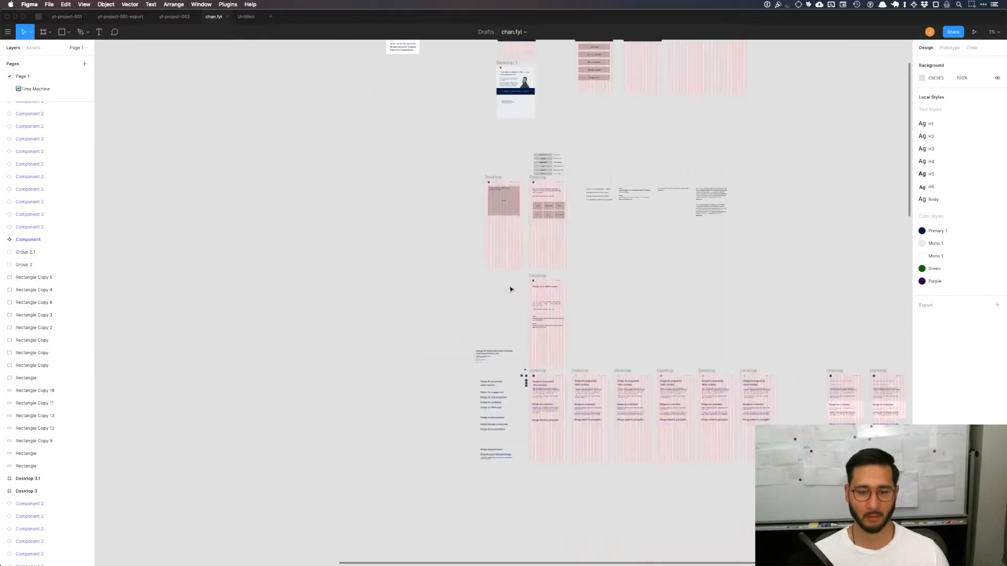
scroll(448, 398, up, 5)
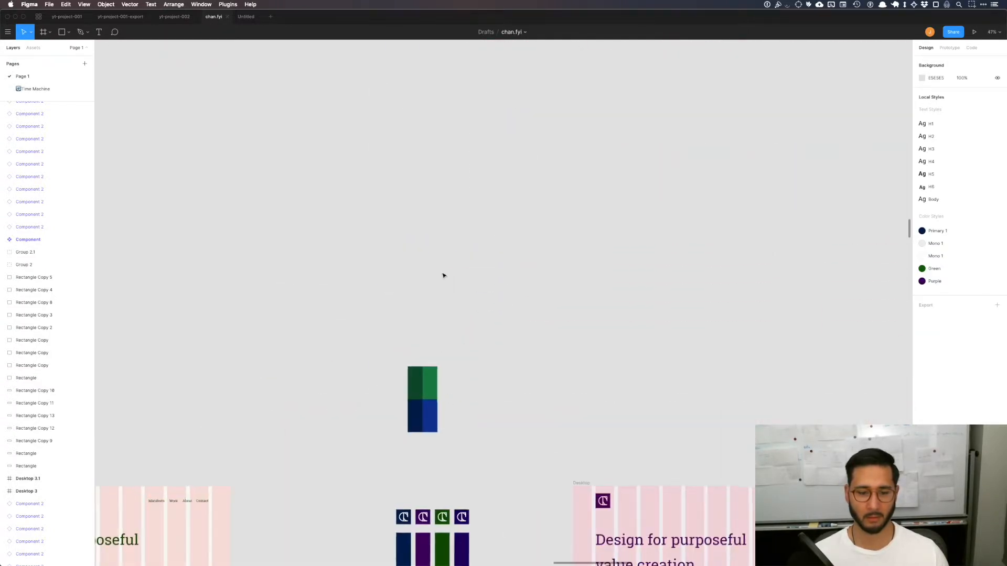
scroll(443, 283, down, 5)
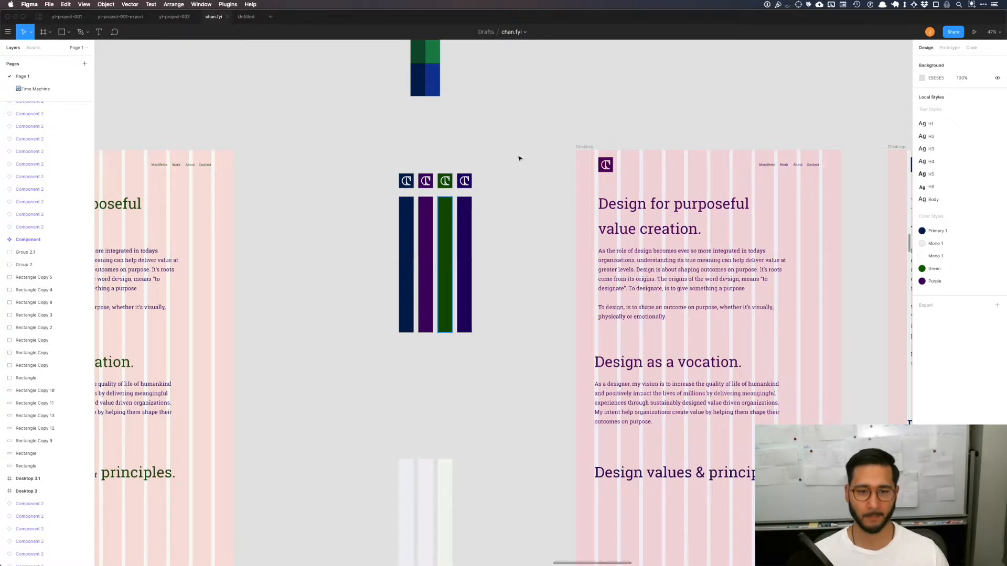
scroll(519, 157, up, 4)
scroll(518, 157, down, 3)
scroll(522, 174, up, 2)
scroll(521, 173, right, 2)
scroll(525, 187, up, 8)
scroll(525, 188, down, 8)
scroll(524, 187, up, 10)
scroll(524, 187, up, 10)
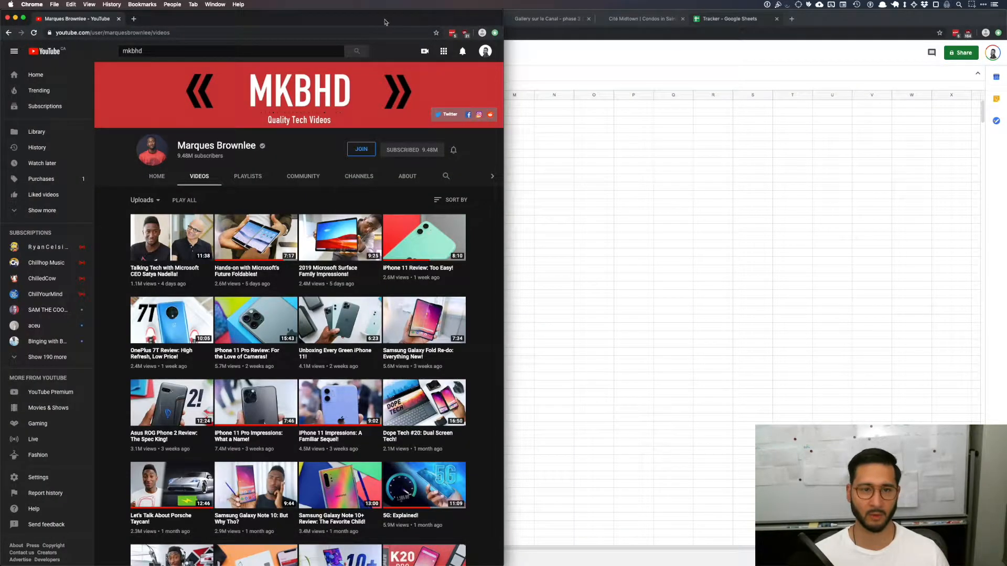
Step: Switch to Chrome, enlarge the window and inspect the green "Design for purposeful value creation." heading on chan.fyi to get its color
key(ctrl+alt+Return)
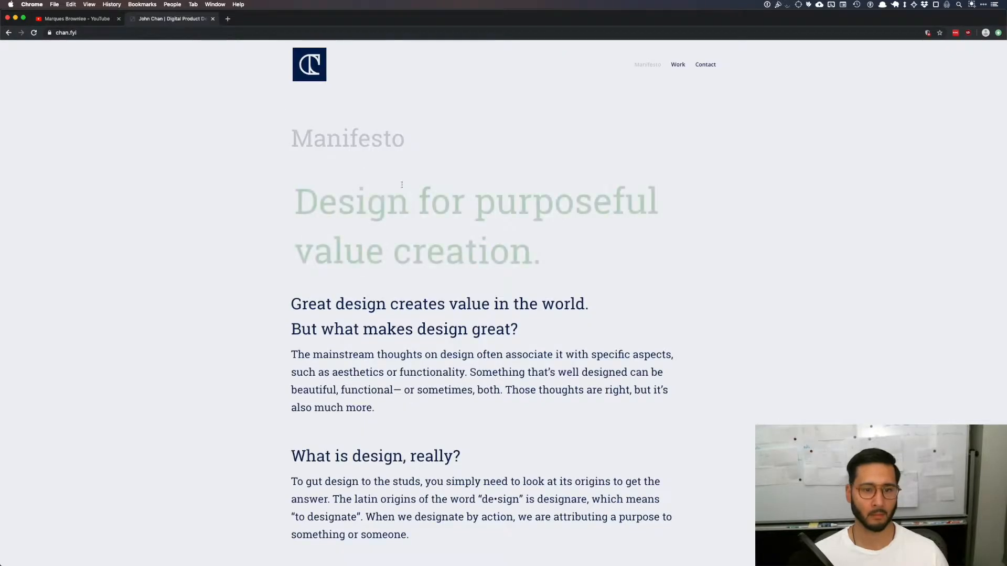
key(super+alt+i)
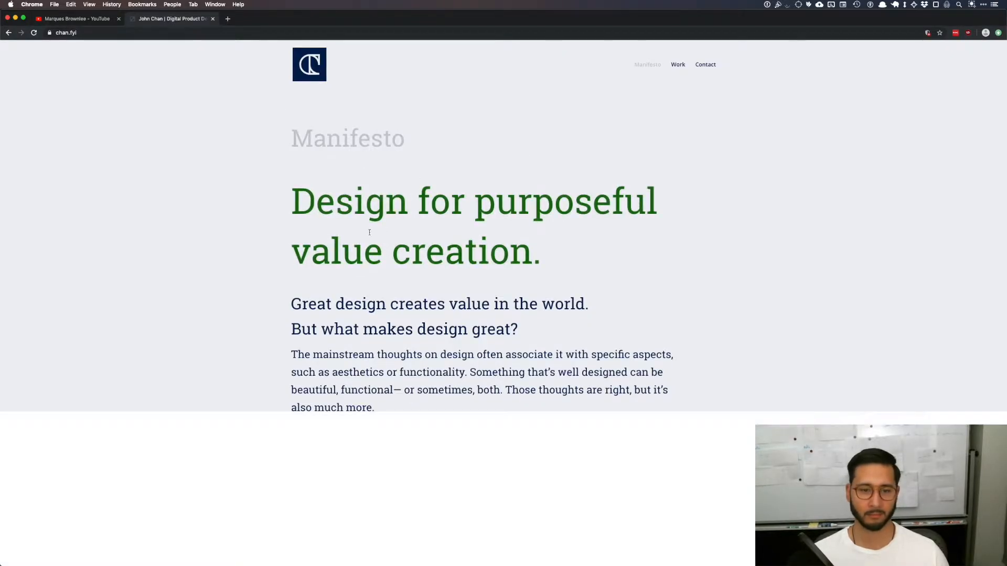
click(341, 215)
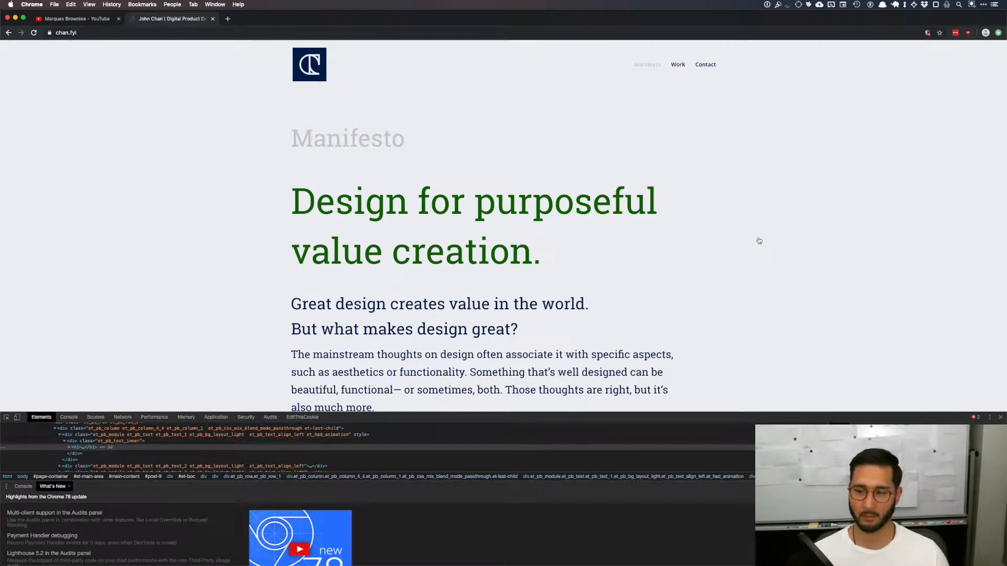
Step: Back in Figma, duplicate the vivid blue swatch, fill the copy with the heading's green and place it directly above the navy swatch
key(super+Tab)
drag(499, 299, 500, 264)
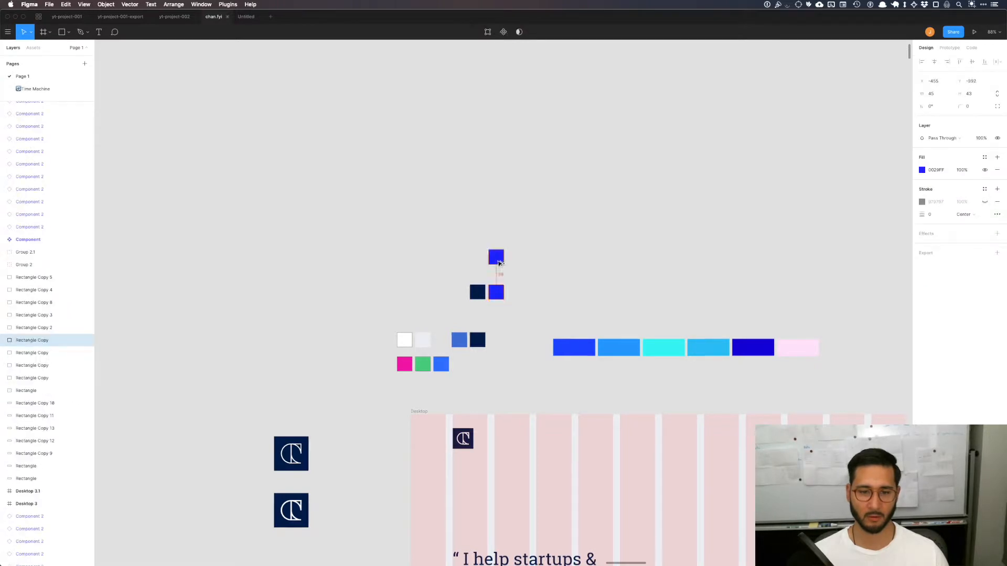
key(super+v)
key(Return)
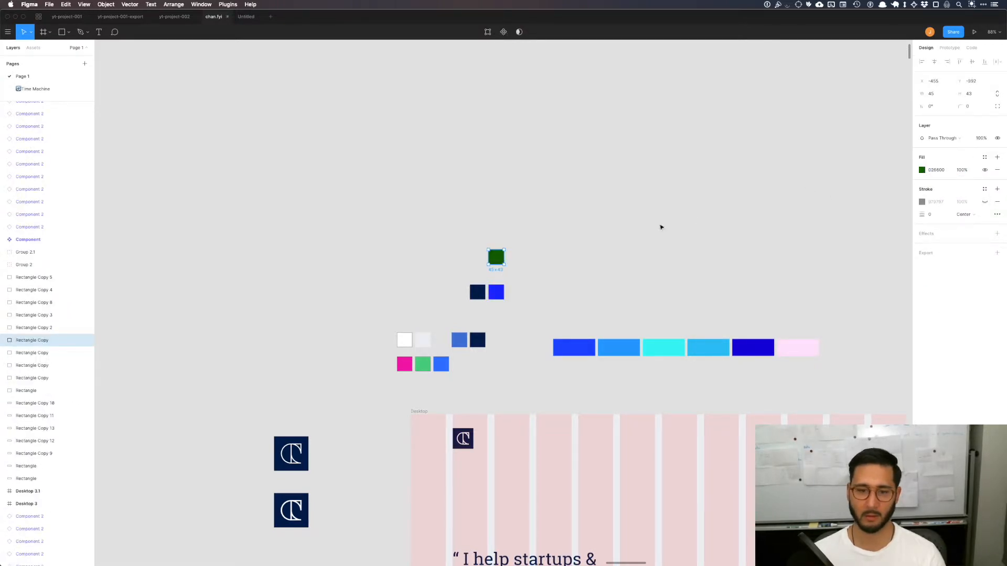
click(483, 239)
drag(493, 261, 476, 275)
Step: Copy the dark green, navy, pink, light green and blue swatches into yt-project-002 and arrange them above the master component
drag(456, 223, 477, 304)
click(439, 370)
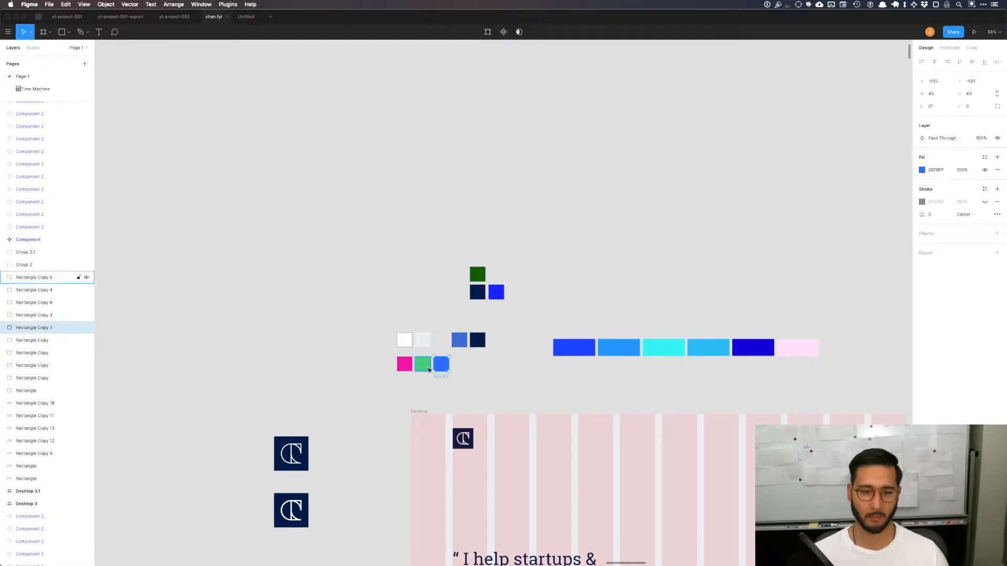
drag(478, 232, 397, 372)
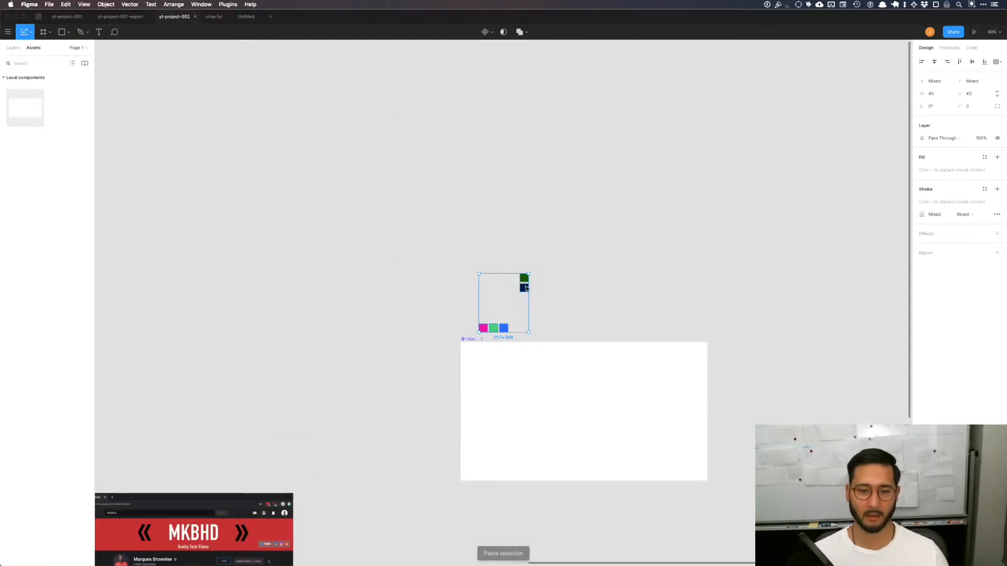
drag(522, 286, 505, 252)
drag(550, 268, 467, 287)
click(534, 267)
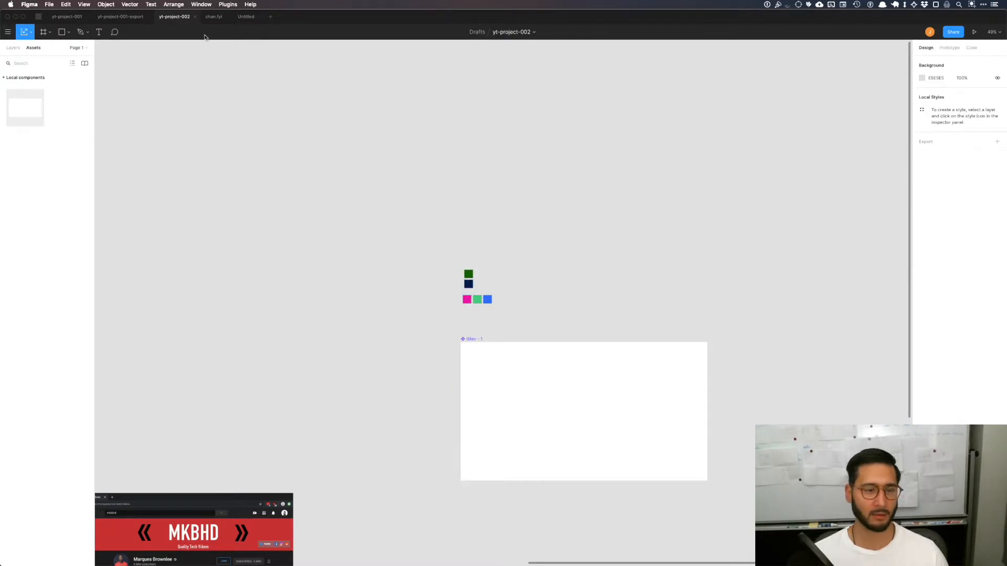
Step: Switch to Chrome and inspect the chan.fyi page background to copy its light grey color
key(super+Tab)
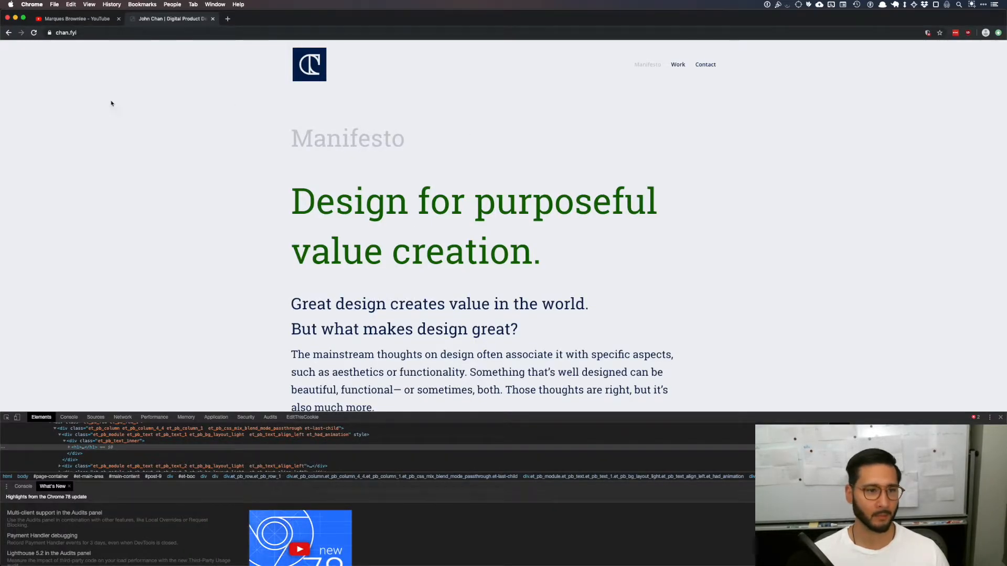
key(super+shift+c)
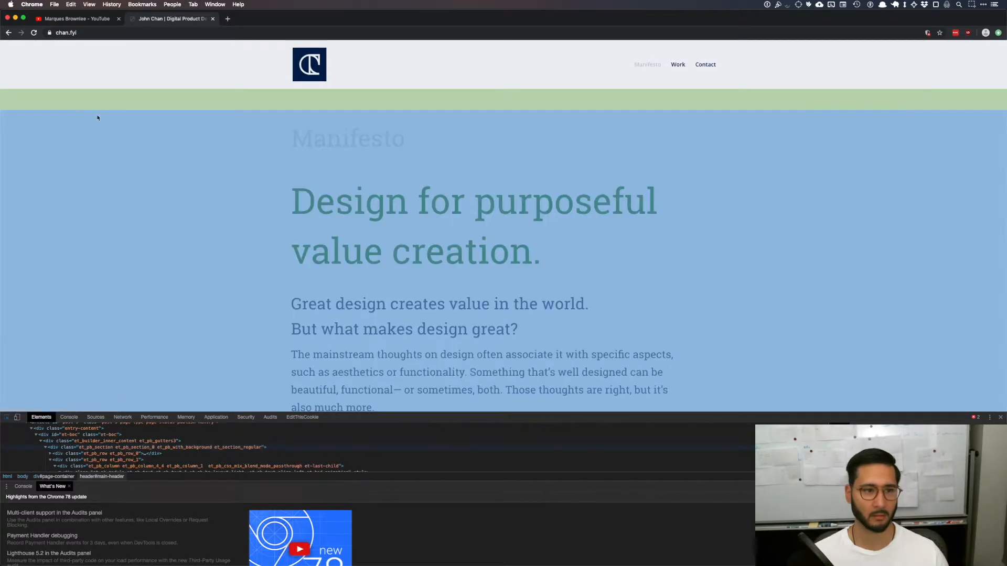
click(76, 112)
click(876, 457)
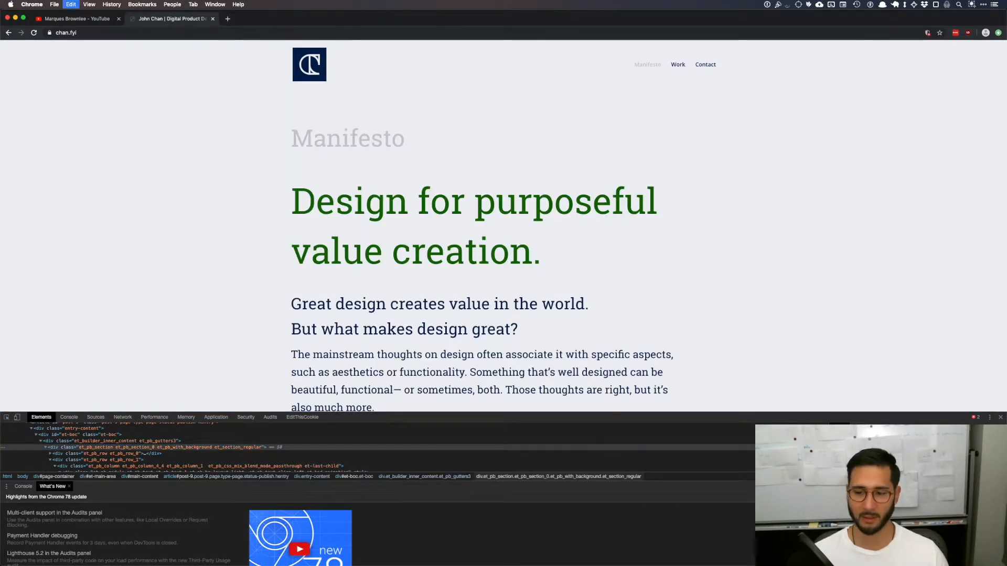
Step: Back in Figma, duplicate the dark green swatch to its right, fill the copy with the page background color and adjust its spacing
key(super+Tab)
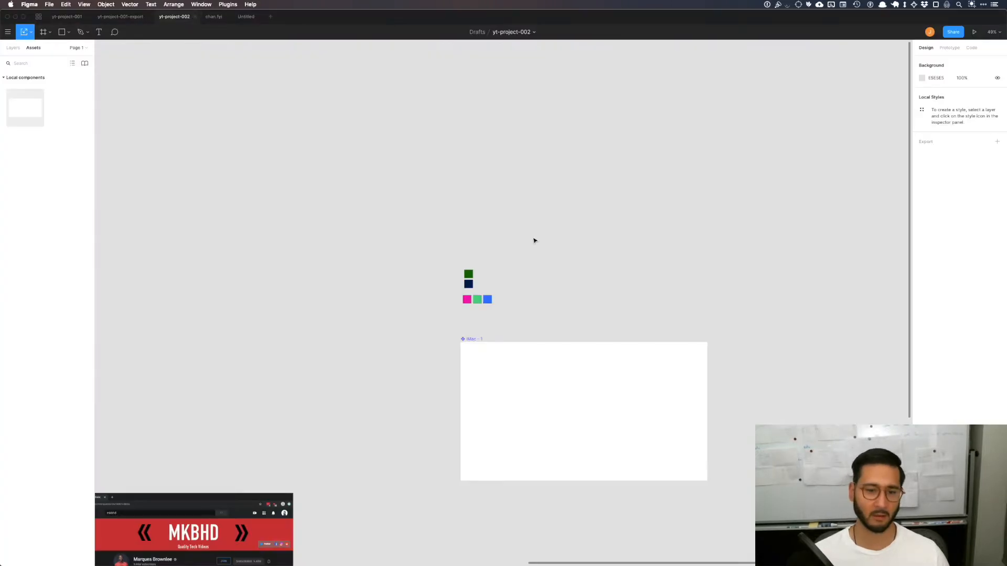
drag(473, 277, 496, 281)
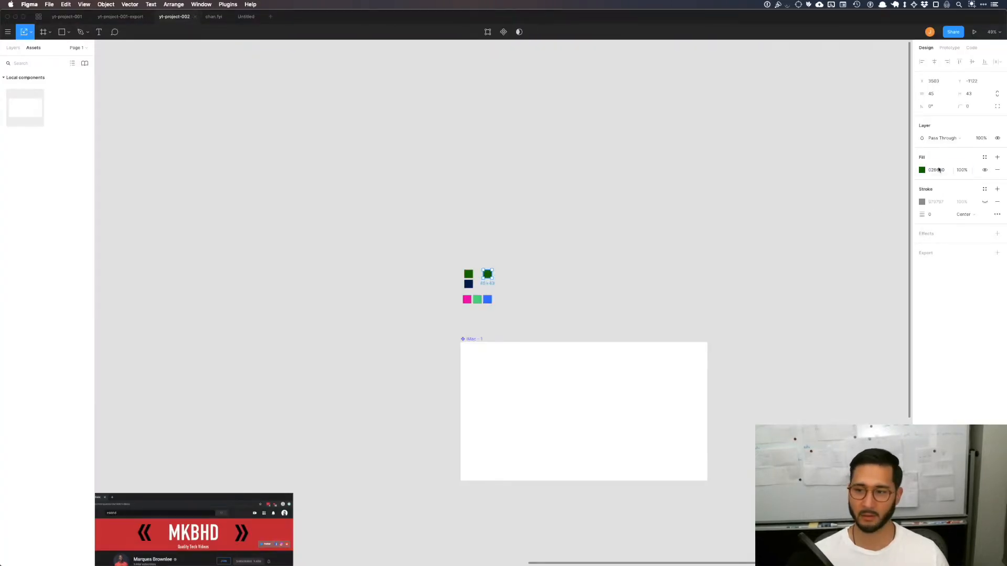
key(super+v)
key(Return)
click(539, 301)
scroll(500, 292, up, 5)
drag(444, 219, 412, 221)
Step: Switch to Chrome and inspect the grey "Manifesto" title on chan.fyi to copy its text color
key(super+Tab)
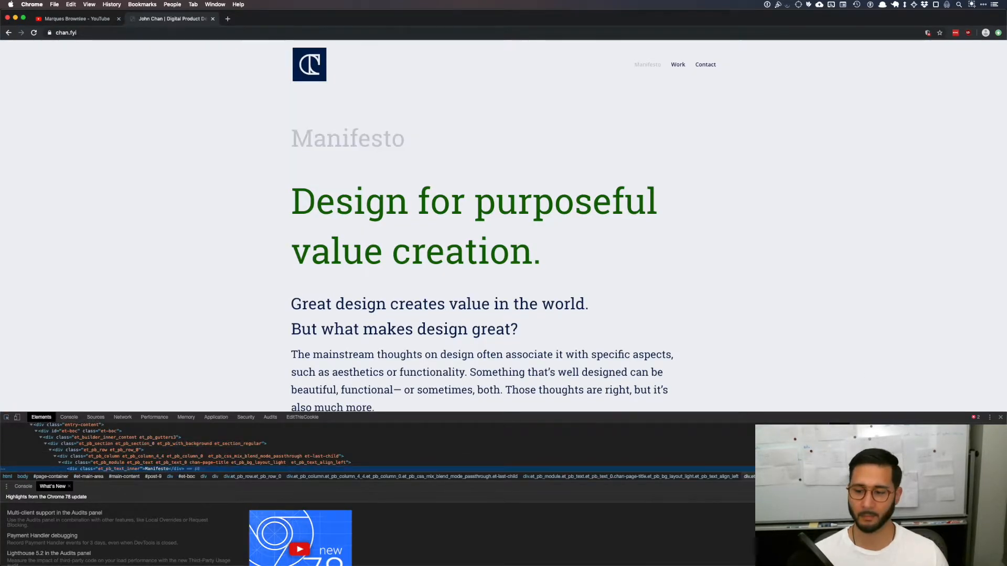
click(405, 150)
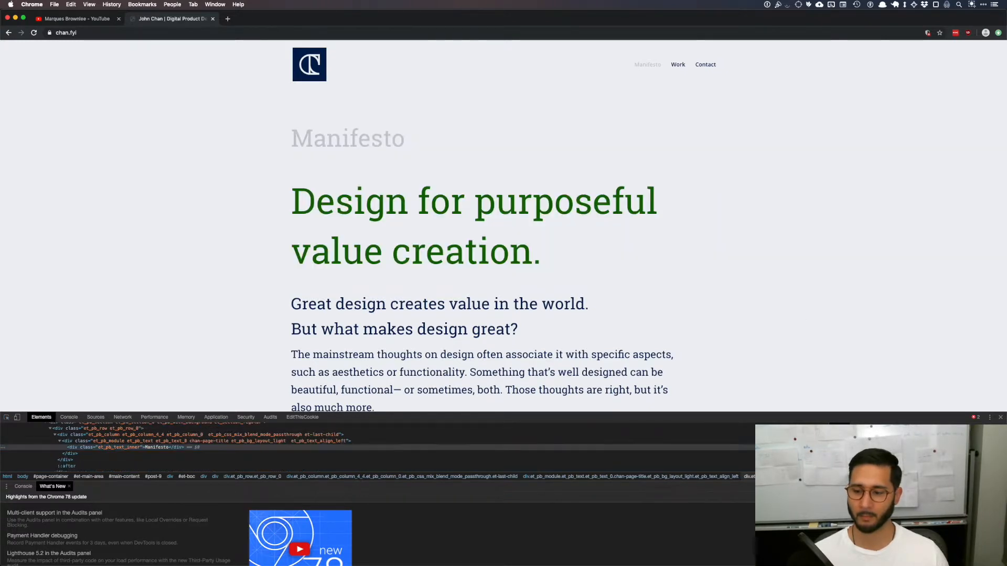
key(Escape)
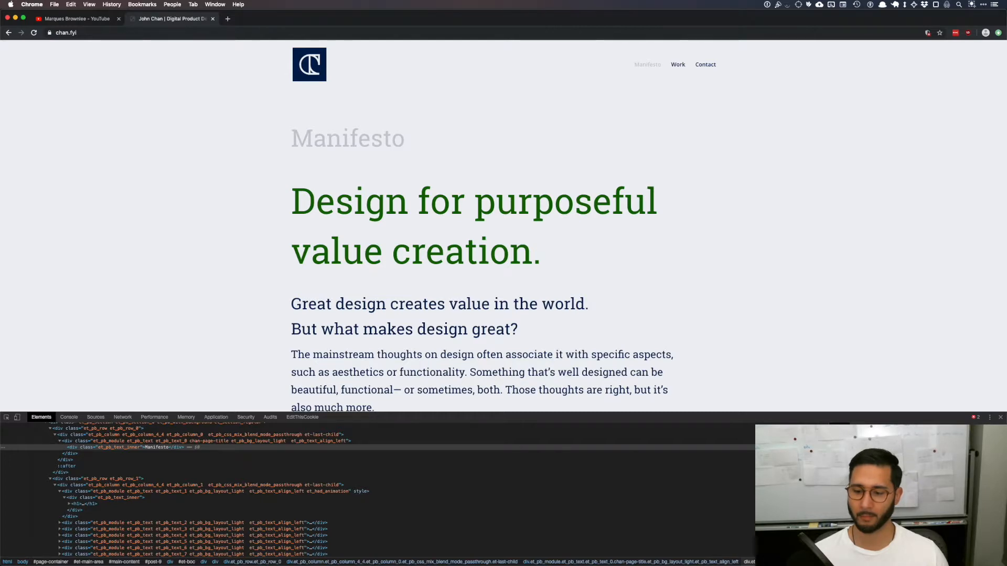
Step: Back in Figma, duplicate the light grey swatch to its right, fill the copy with the "Manifesto" grey and nudge it closer
key(super+Tab)
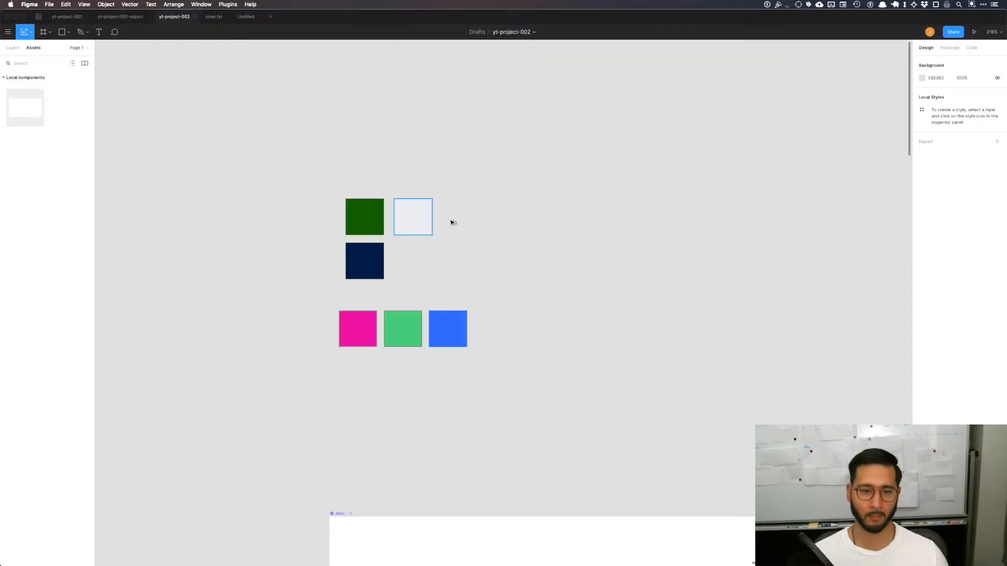
drag(417, 221, 471, 219)
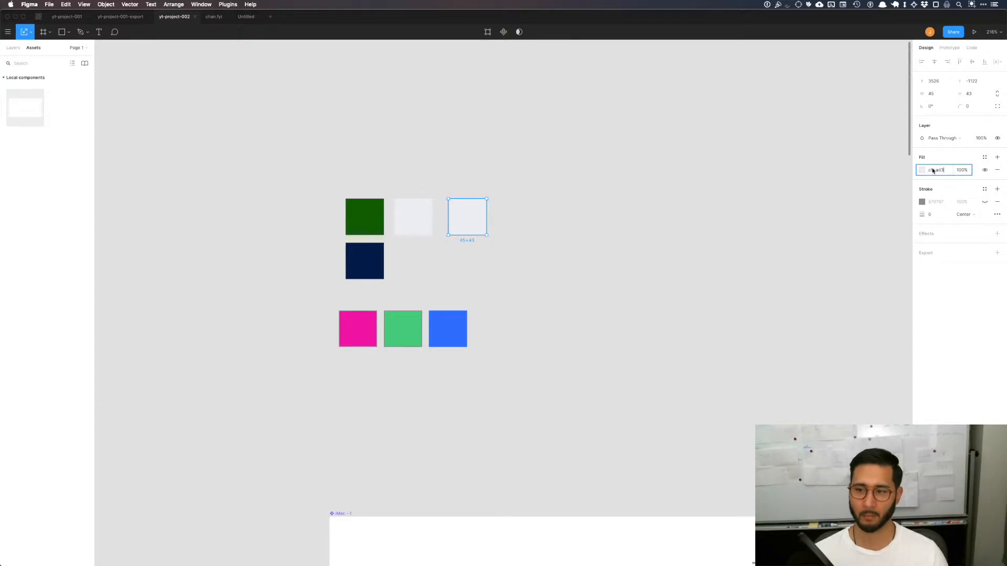
key(Return)
click(541, 210)
click(478, 218)
key(shift+Left)
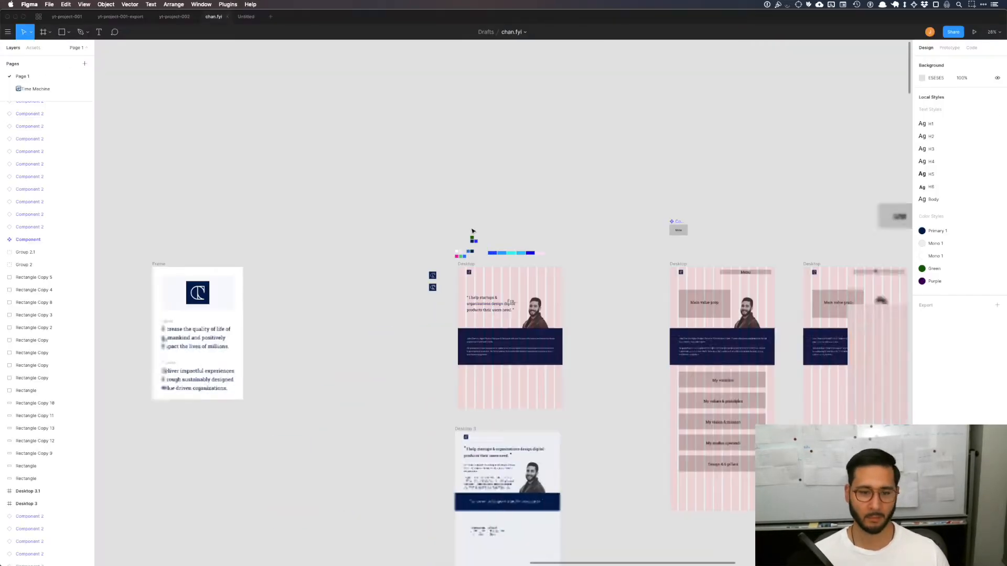
Step: Examine the tint and shade scales of the color palette chart in the chan.fyi file
scroll(472, 231, down, 10)
scroll(532, 474, down, 5)
scroll(504, 432, down, 10)
scroll(496, 430, down, 3)
scroll(496, 428, down, 2)
scroll(542, 304, up, 5)
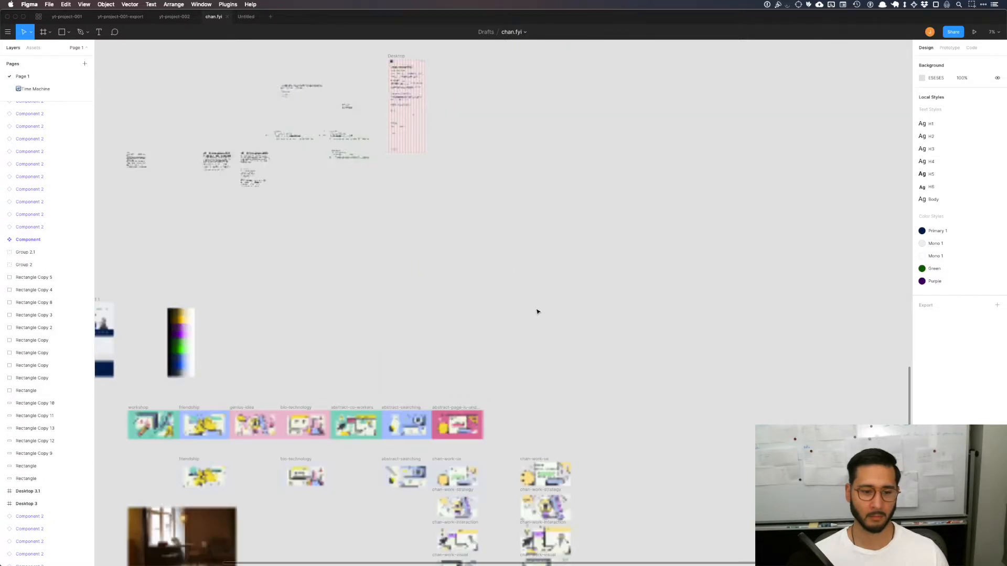
scroll(537, 310, left, 5)
scroll(591, 339, up, 8)
scroll(591, 339, up, 5)
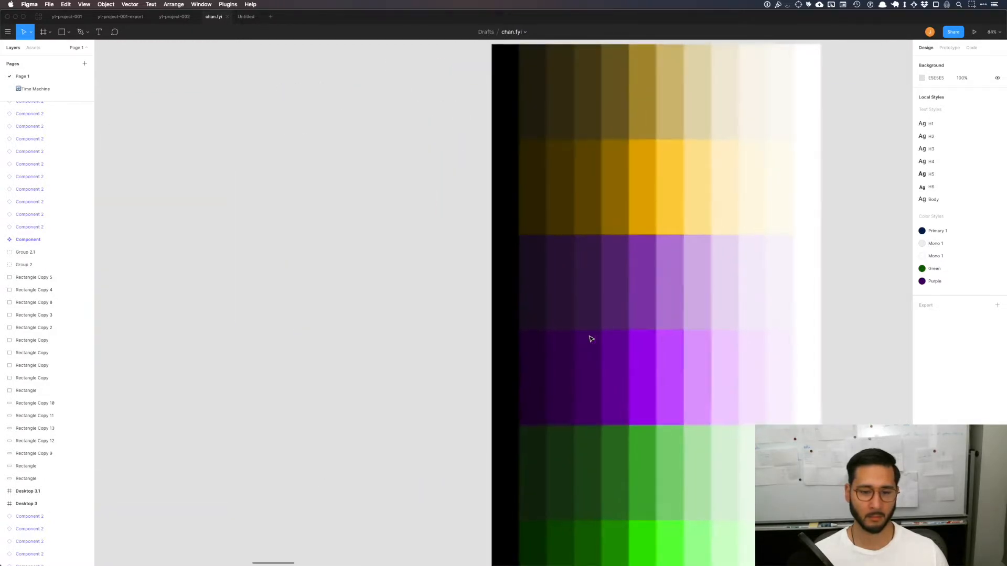
scroll(591, 338, down, 8)
scroll(591, 339, right, 4)
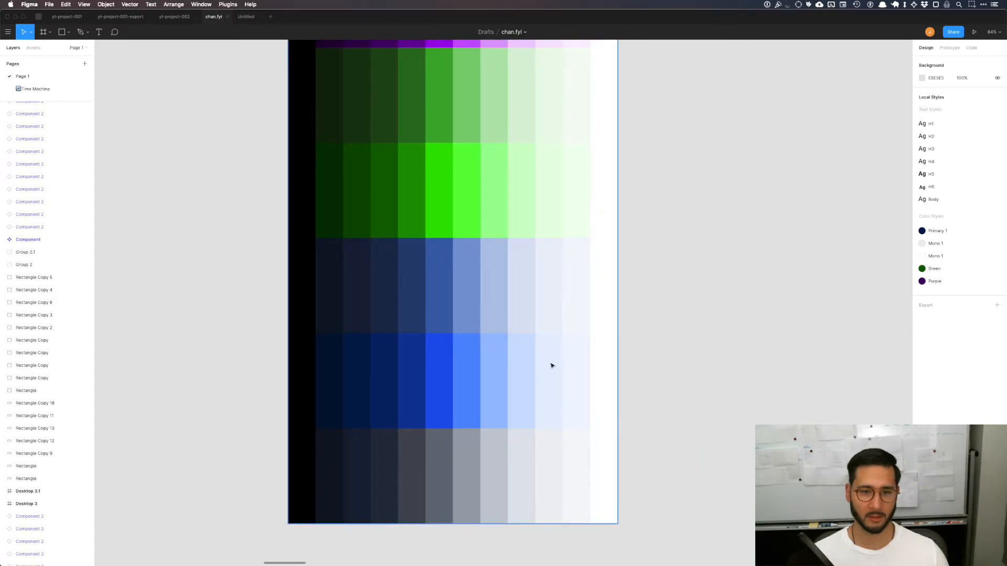
Step: Compare the yellow, purple, green, blue and grey scales across the chan.fyi palette chart
scroll(632, 319, down, 2)
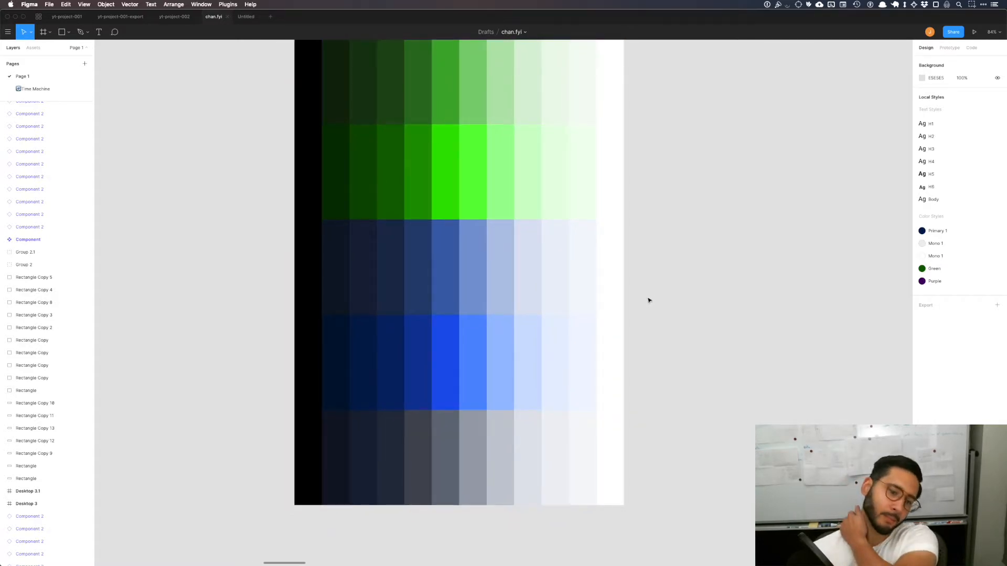
scroll(624, 308, up, 10)
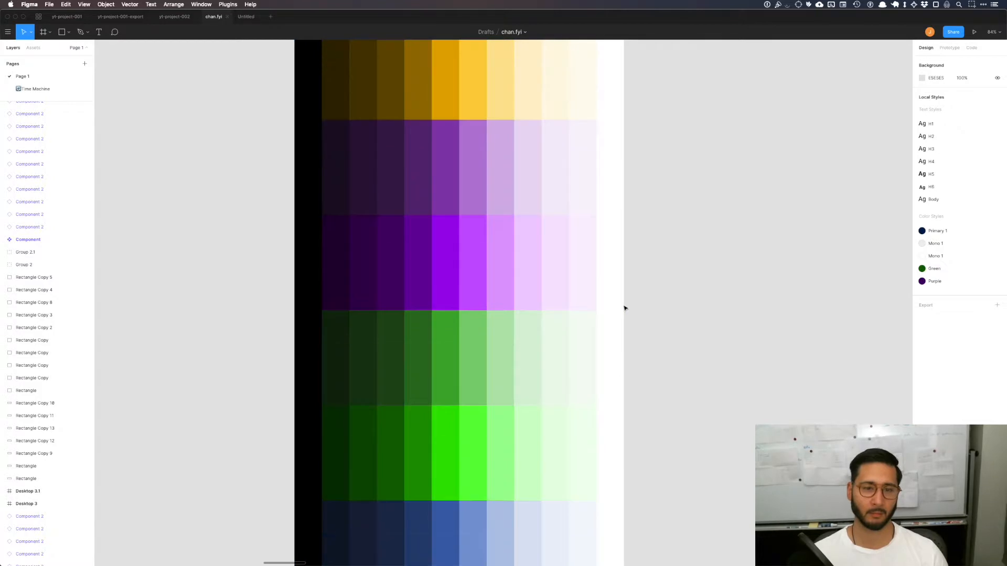
scroll(624, 307, up, 3)
scroll(623, 307, down, 5)
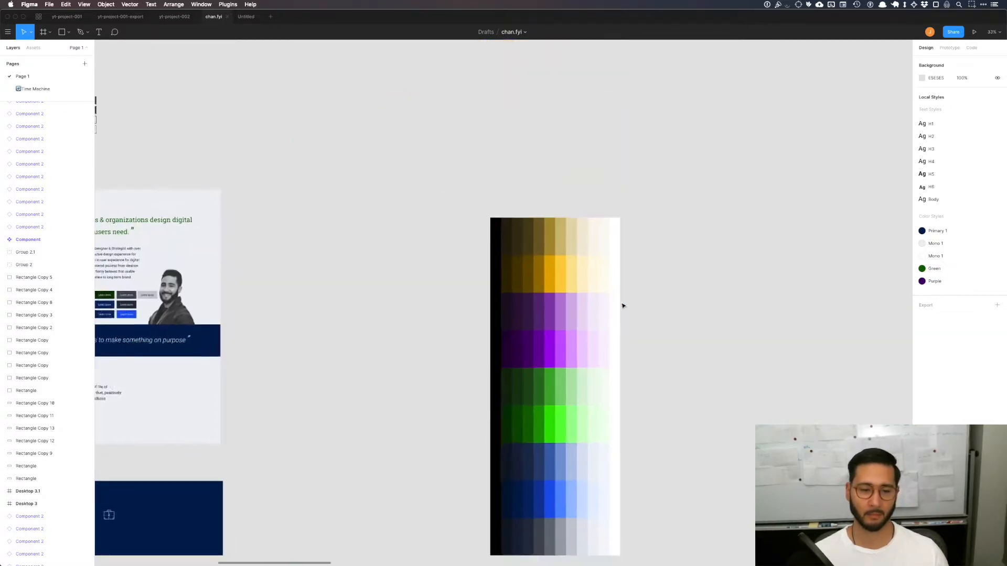
scroll(622, 306, down, 5)
scroll(535, 310, left, 2)
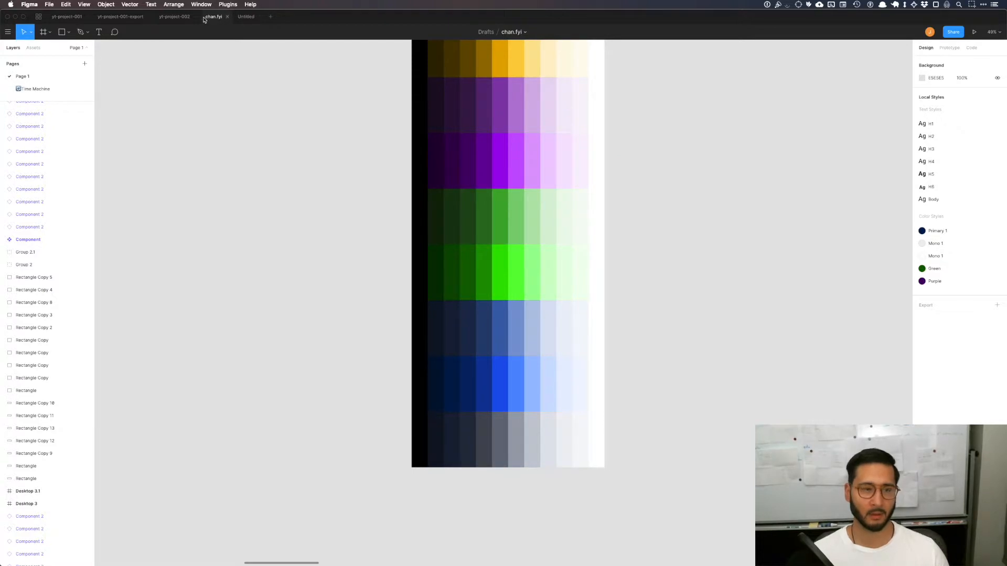
Step: Switch to the yt-project-002 file and fill the iMac - 1 component's background with the bright blue of the swatch row
click(175, 16)
scroll(576, 301, down, 1)
scroll(569, 301, down, 5)
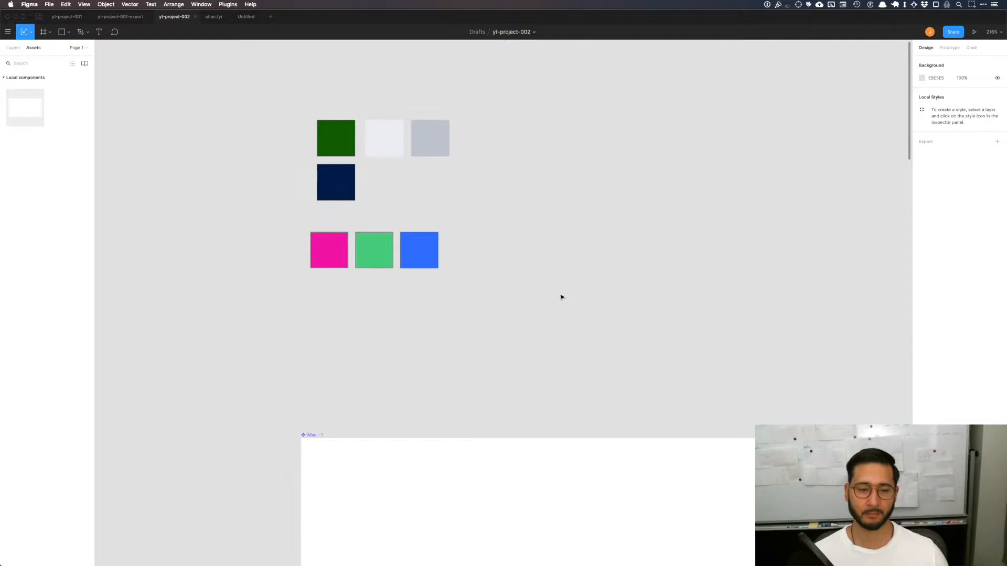
scroll(559, 297, up, 3)
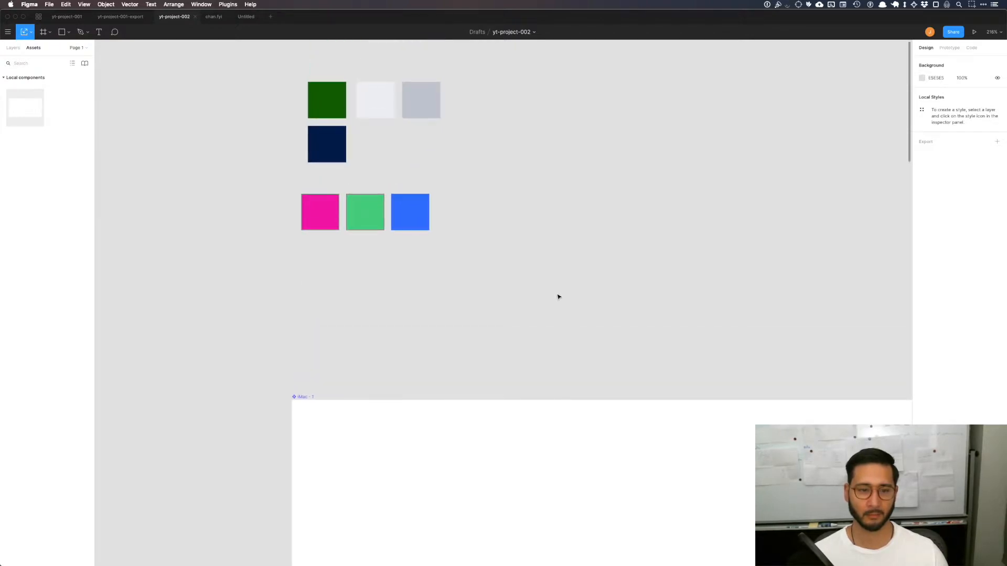
key(super+0)
scroll(557, 296, down, 3)
scroll(556, 297, right, 3)
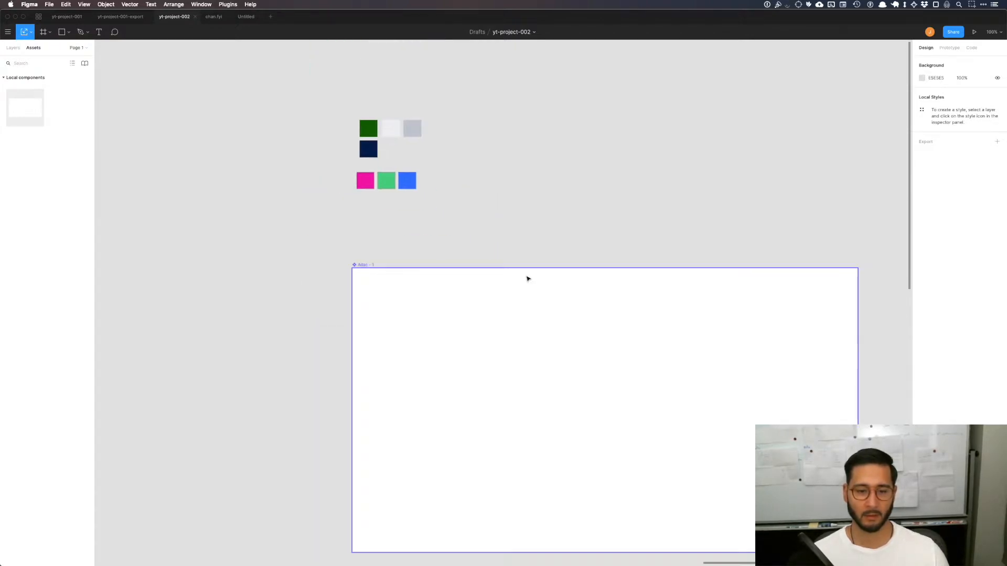
click(364, 266)
key(v)
click(501, 188)
click(364, 266)
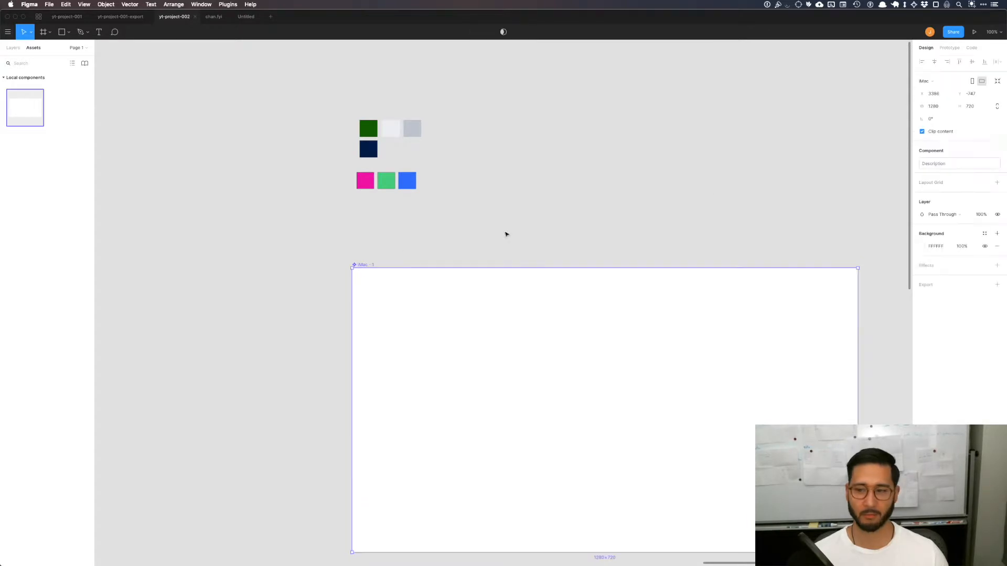
click(922, 246)
key(i)
click(407, 180)
click(572, 204)
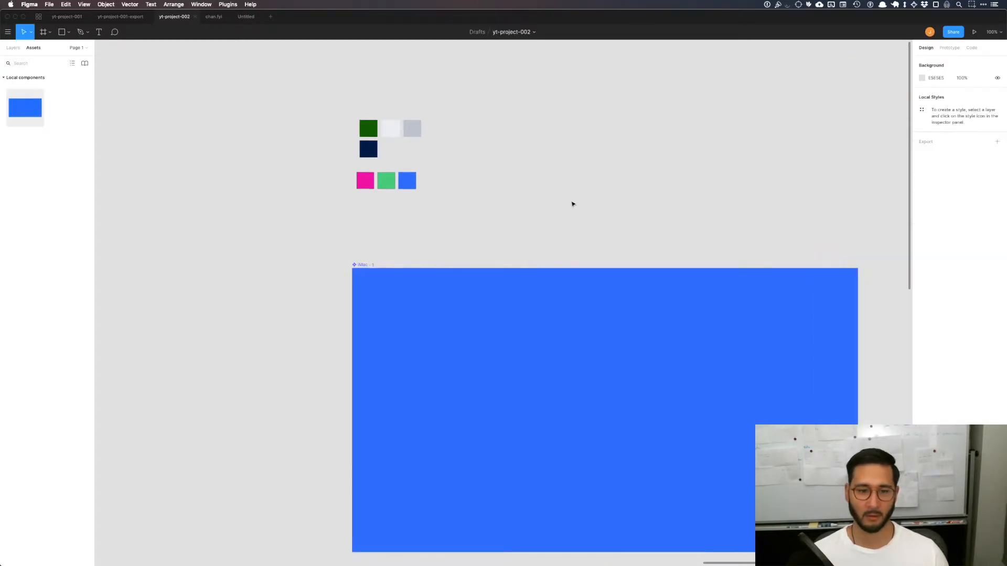
Step: Draw a grey rectangle about 1179 × 122 across the upper part of the blue thumbnail component, centered between its sides
key(shift+1)
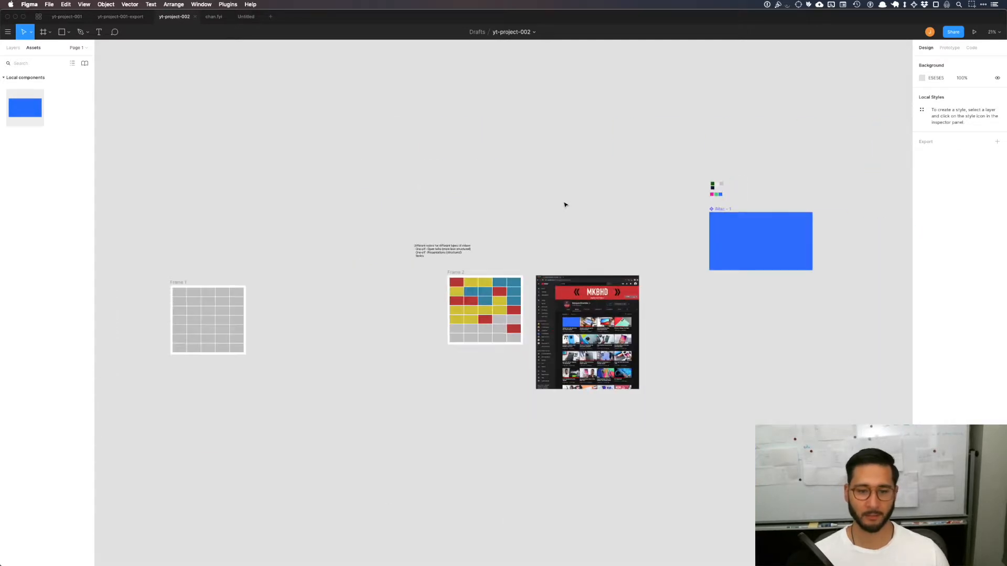
scroll(602, 286, up, 5)
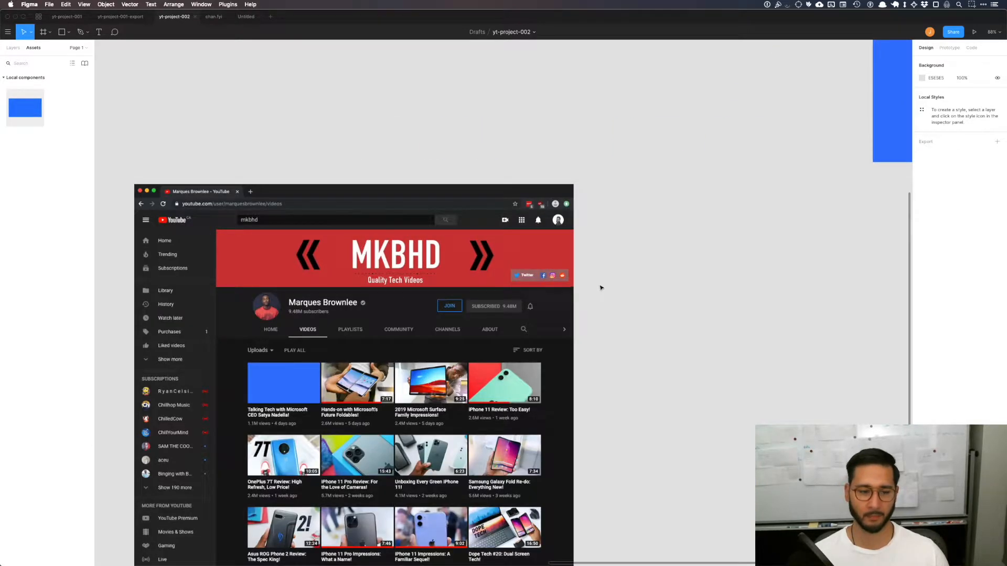
scroll(600, 287, right, 10)
scroll(601, 287, up, 5)
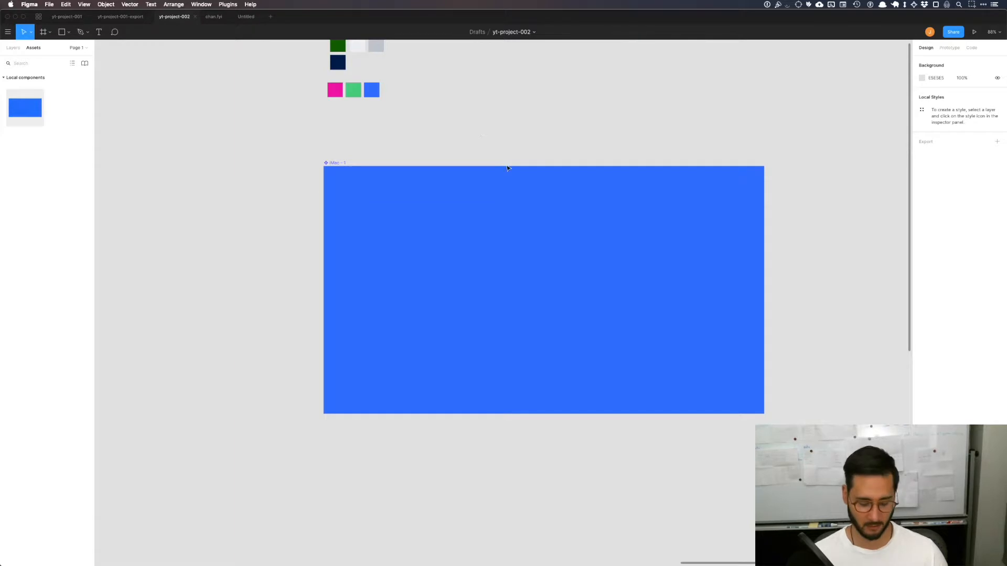
key(r)
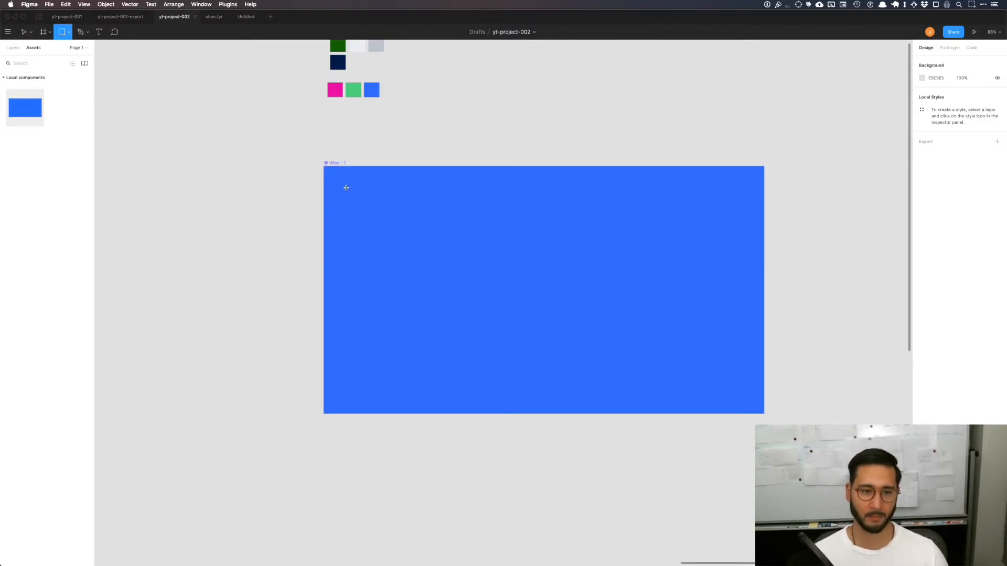
mouse_move(339, 186)
mouse_down()
mouse_move(663, 240)
mouse_move(743, 228)
mouse_up()
click(800, 213)
click(601, 208)
drag(542, 211, 545, 209)
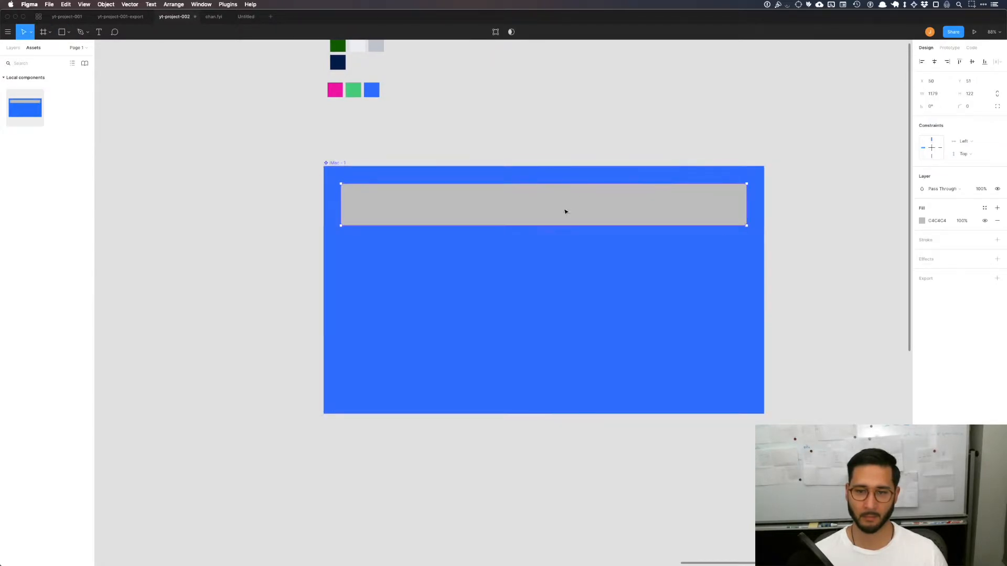
click(864, 224)
Step: Add the text "Keyword" to the blue thumbnail component and place it in the middle of the grey bar
scroll(681, 241, down, 15)
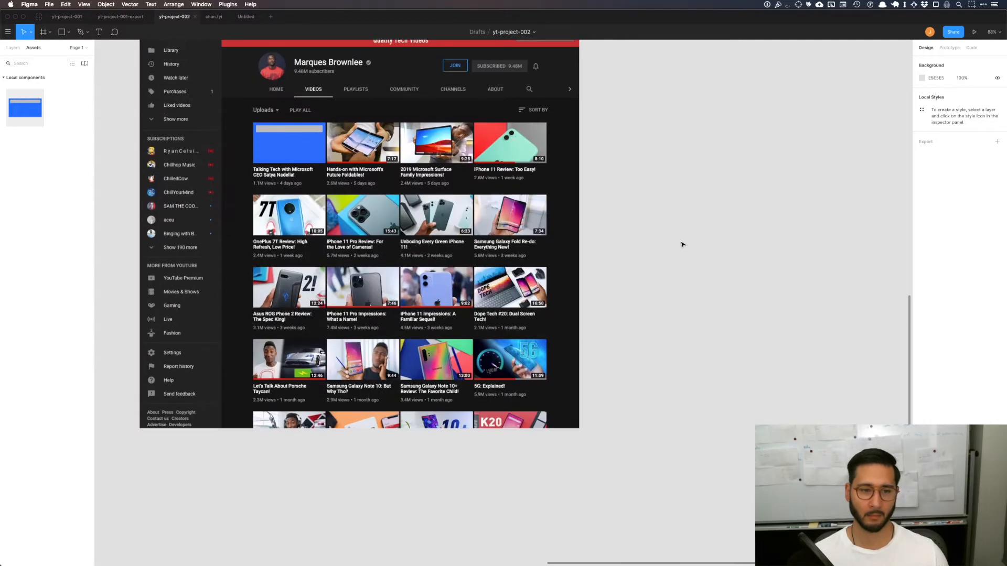
scroll(682, 245, up, 15)
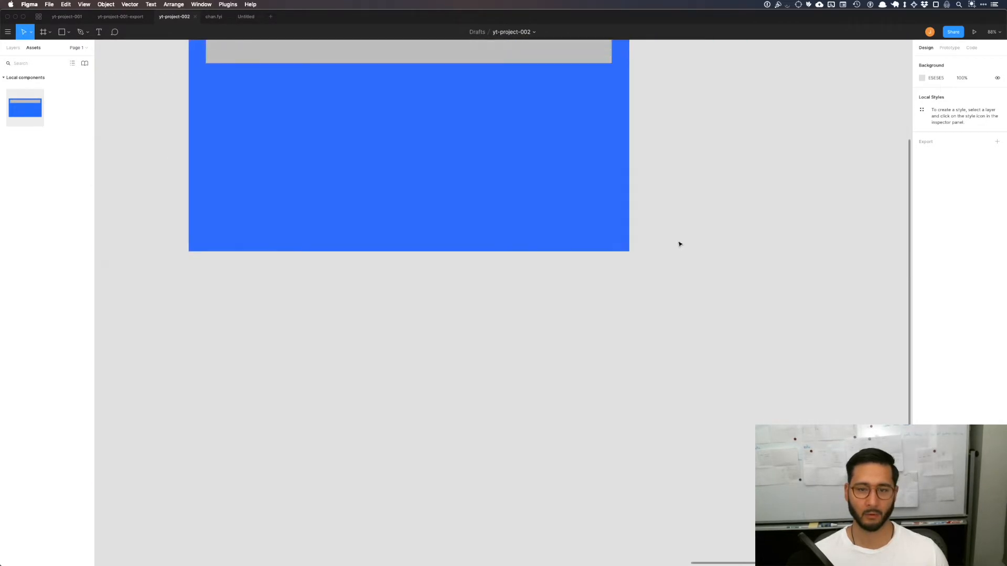
scroll(577, 230, up, 5)
scroll(447, 215, left, 3)
click(481, 227)
key(t)
click(483, 227)
text(KEywork)
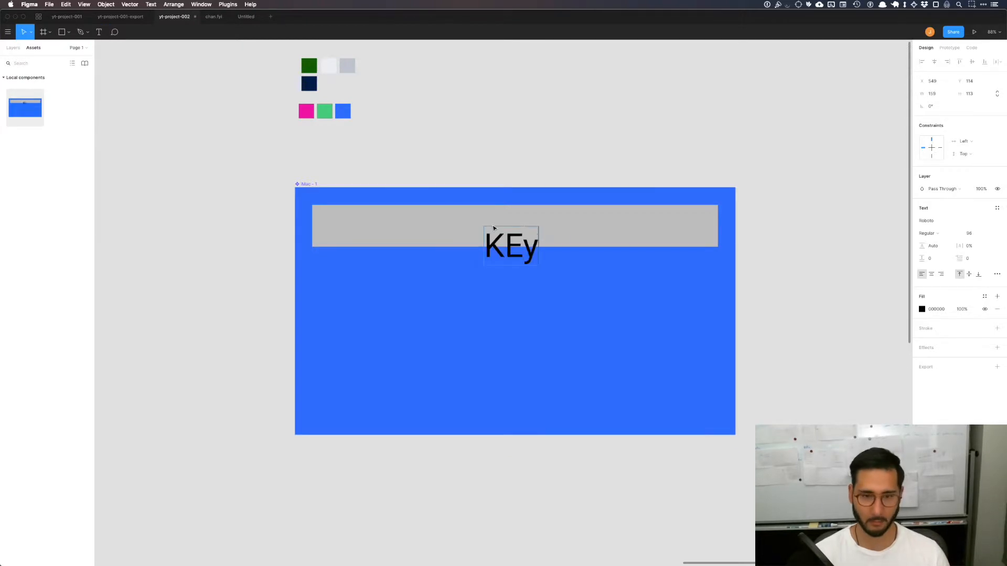
key(BackSpace)
key(BackSpace)
key(BackSpace)
key(BackSpace)
key(BackSpace)
key(BackSpace)
text(eywork)
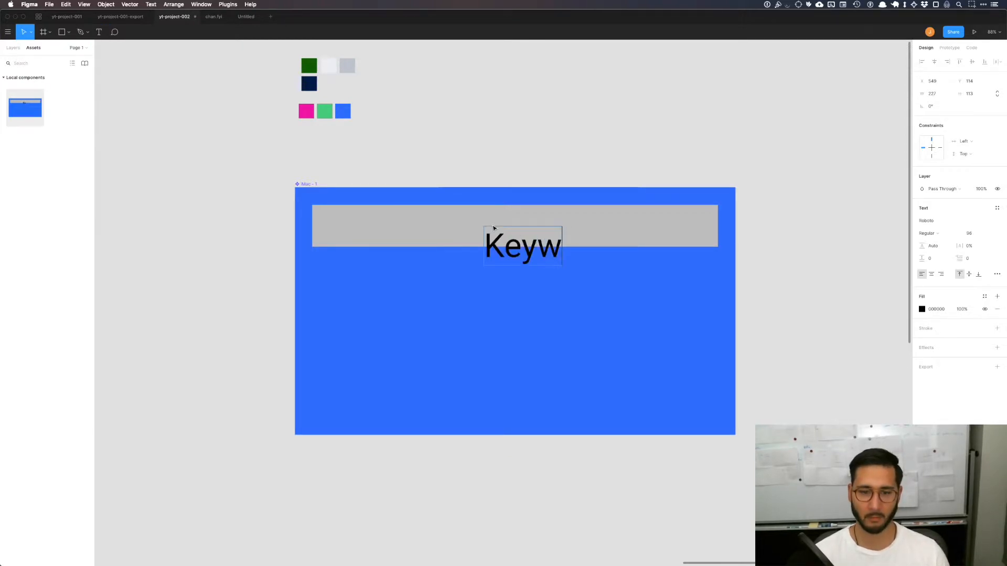
key(BackSpace)
text(d)
key(Escape)
drag(555, 245, 523, 229)
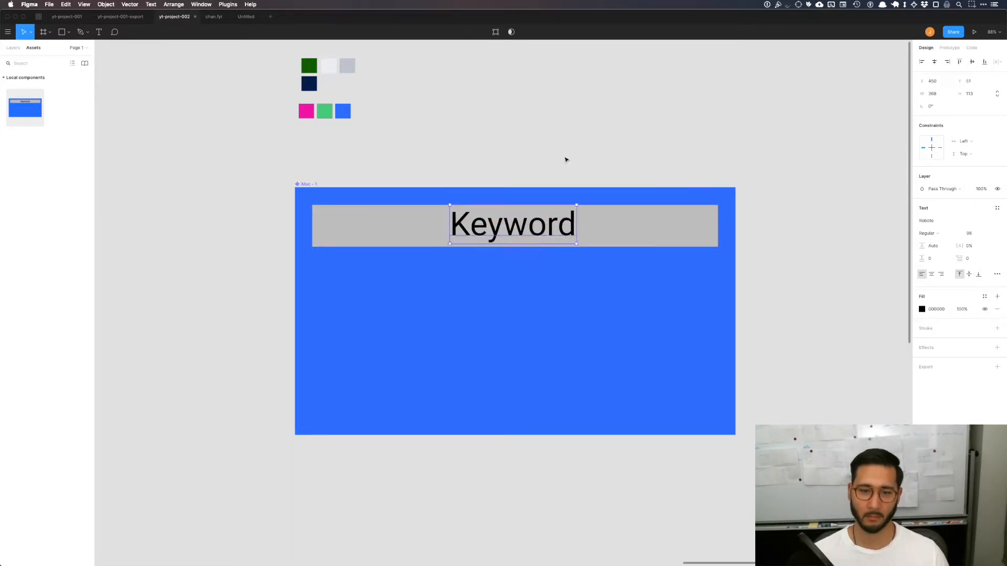
Step: Switch to Icons8 and search the icon library for "cog"
click(564, 159)
key(super+space)
text(icon)
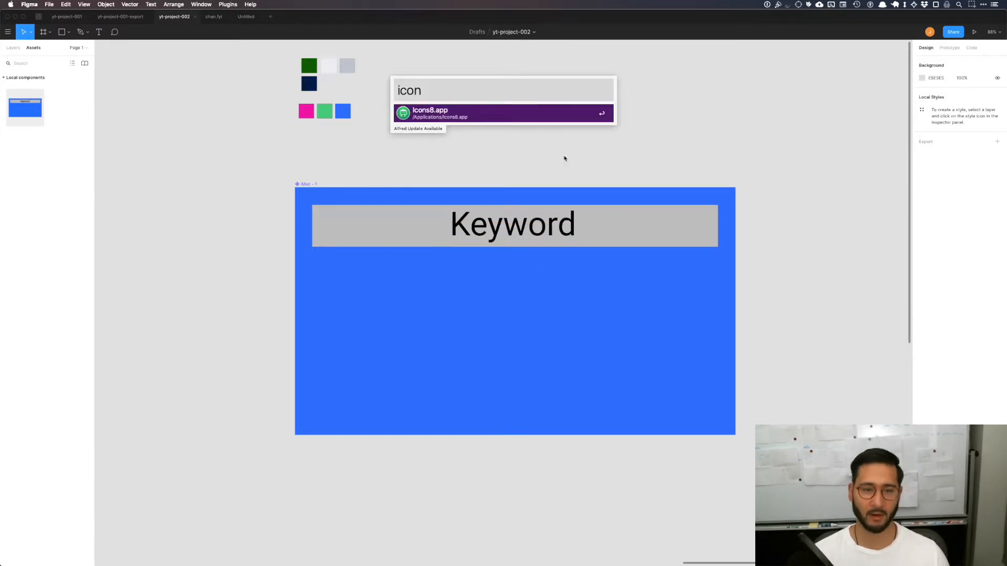
key(Return)
text(cog)
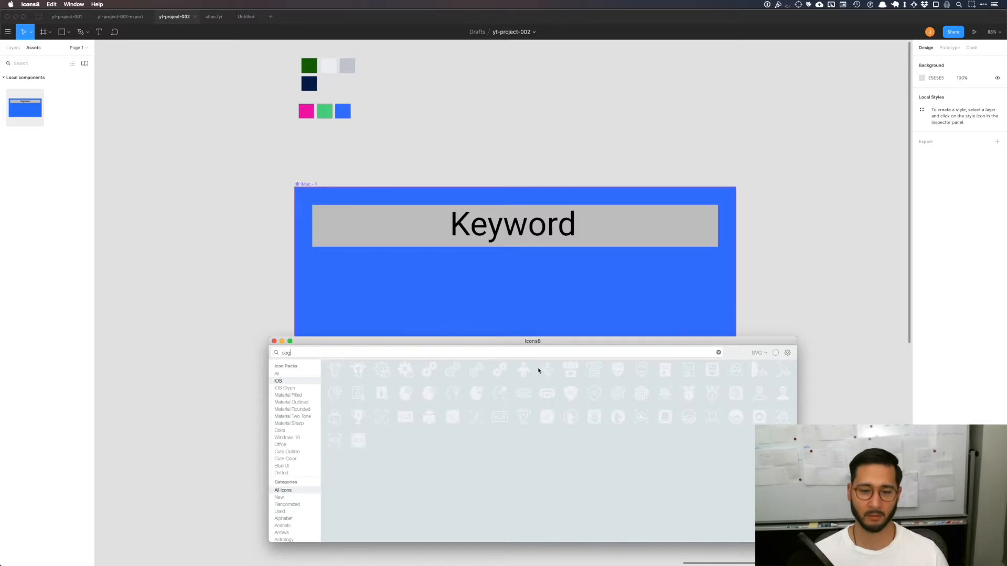
Step: Try "talk" as the icon search term, then replace it with "presentation"
double_click(473, 352)
text(talk)
key(BackSpace)
key(BackSpace)
key(BackSpace)
key(BackSpace)
text(presen)
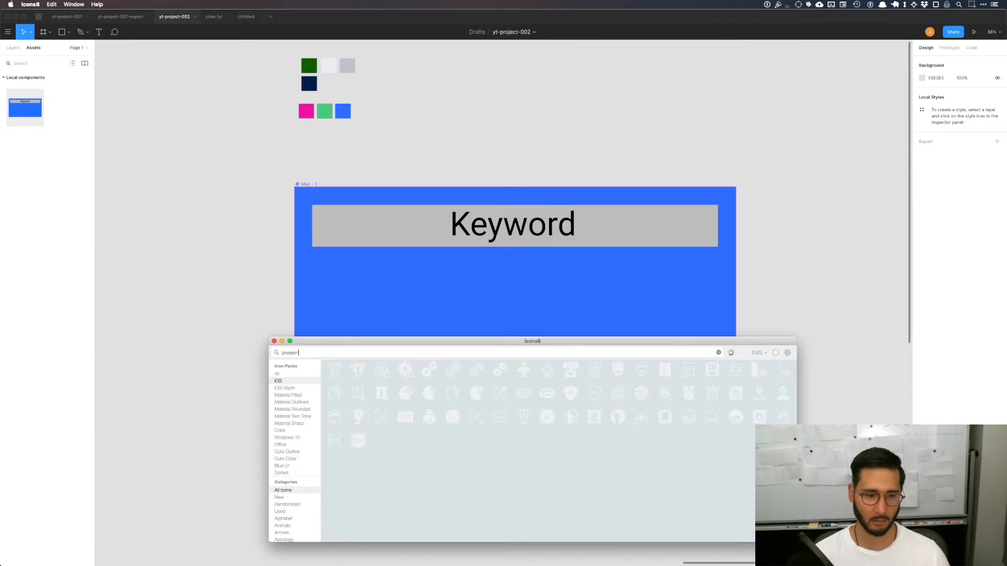
text(tation)
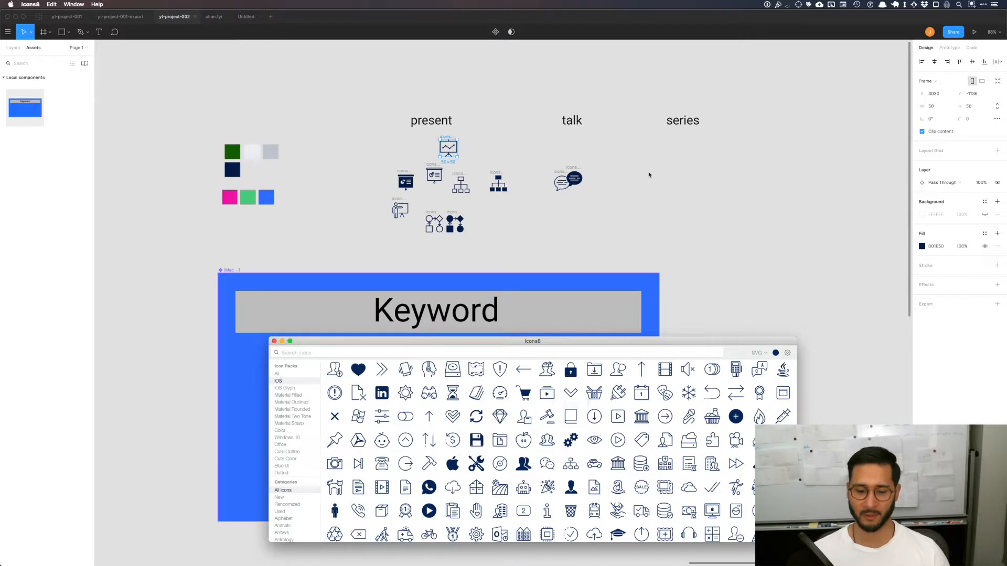
Step: Browse the full iOS icon set for a symbol that could represent the "series" video type
scroll(662, 461, down, 5)
scroll(511, 443, down, 4)
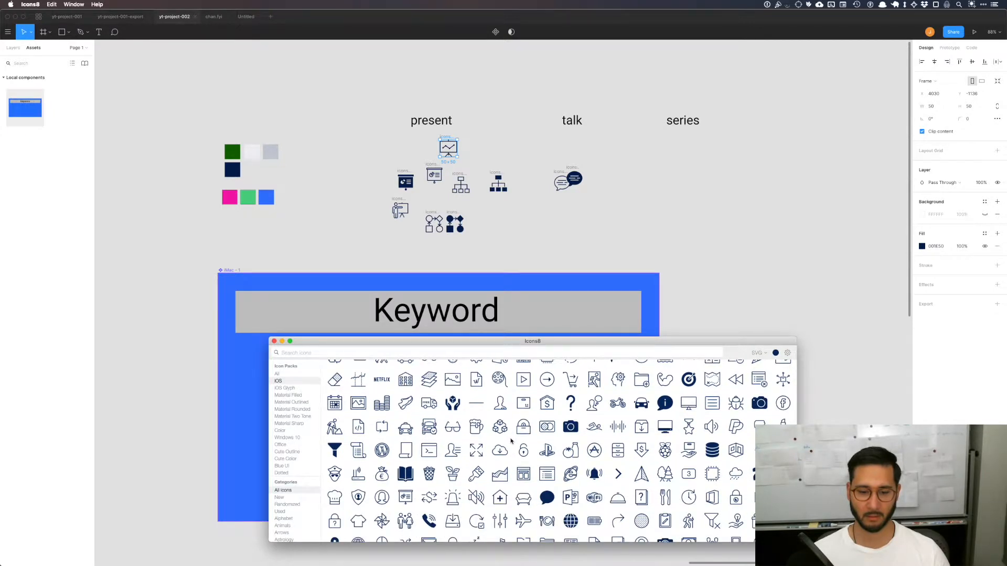
scroll(512, 440, down, 4)
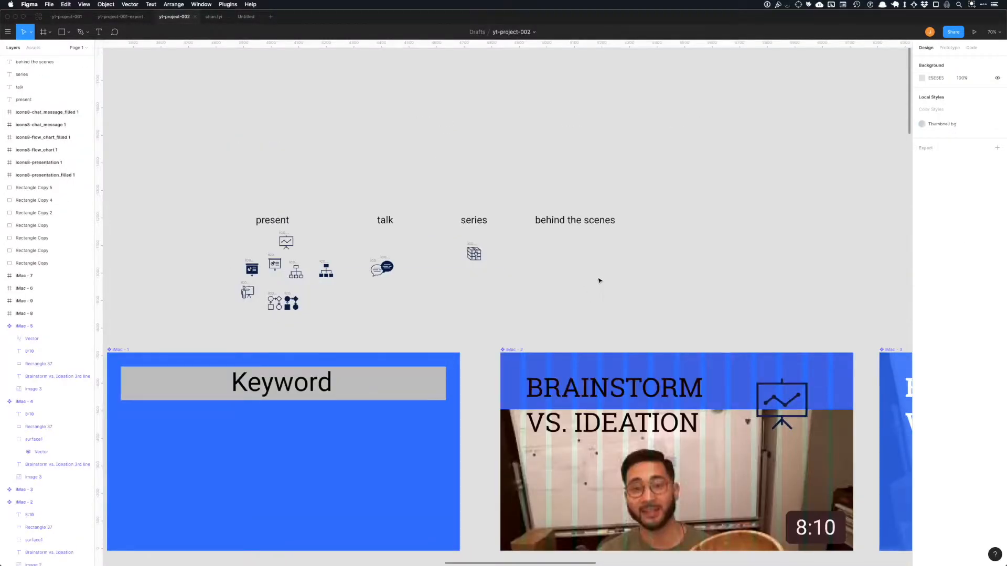
right_click(601, 278)
click(558, 290)
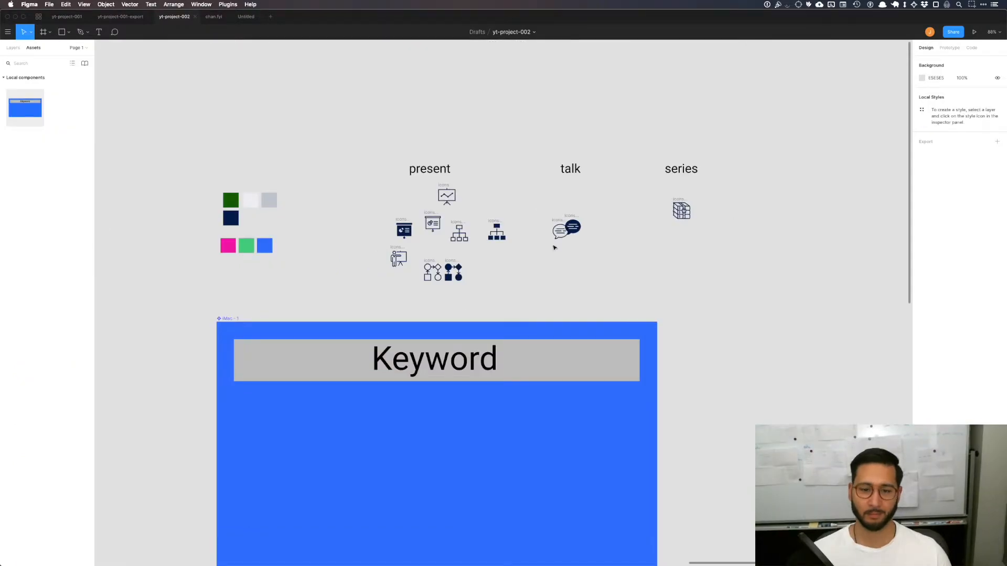
Step: Examine the "Keyword" thumbnail in the MKBHD channel preview and compare it with the colored thumbnail grid in Frame 2
scroll(602, 253, down, 3)
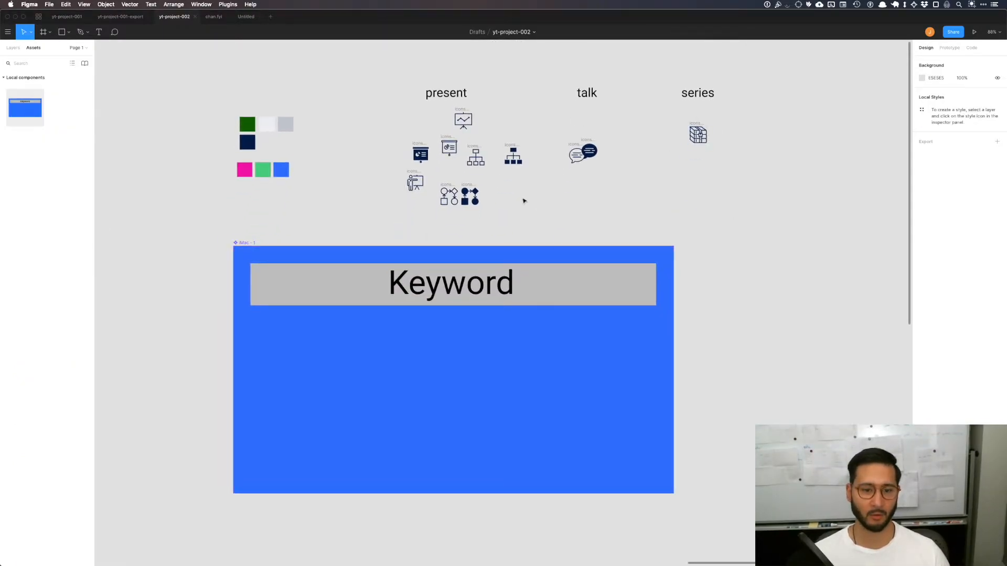
scroll(526, 235, down, 3)
scroll(528, 236, down, 10)
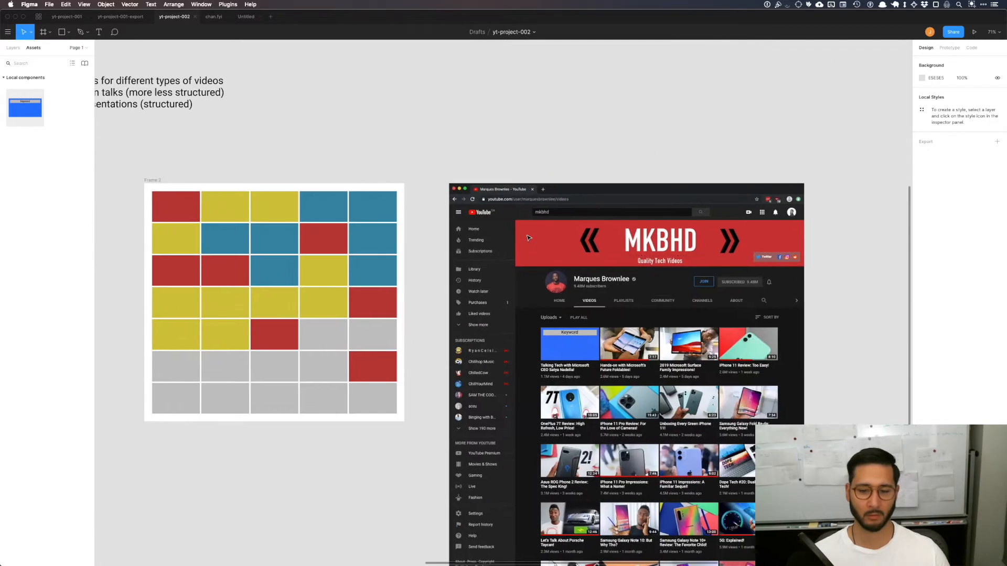
scroll(528, 237, right, 5)
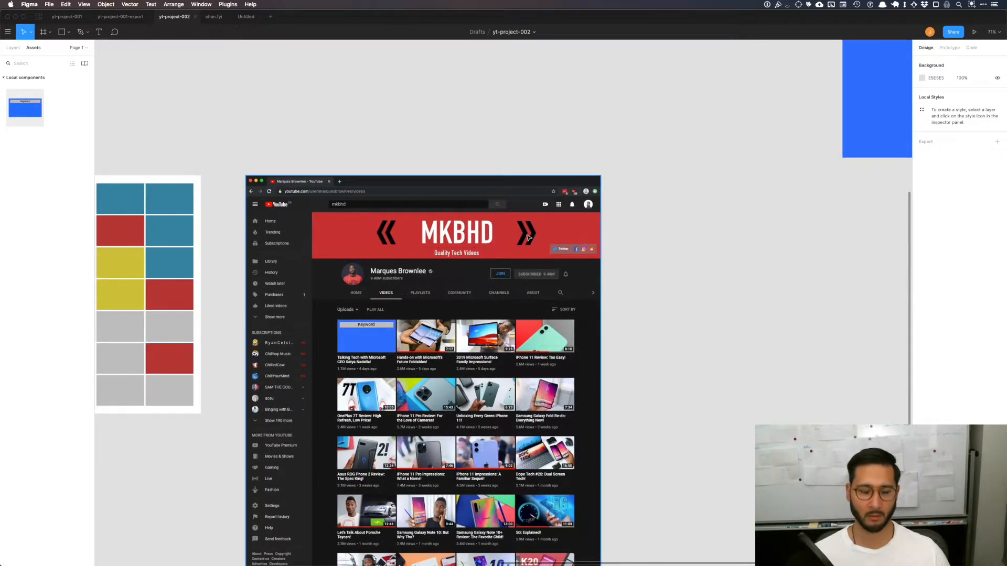
scroll(527, 237, up, 10)
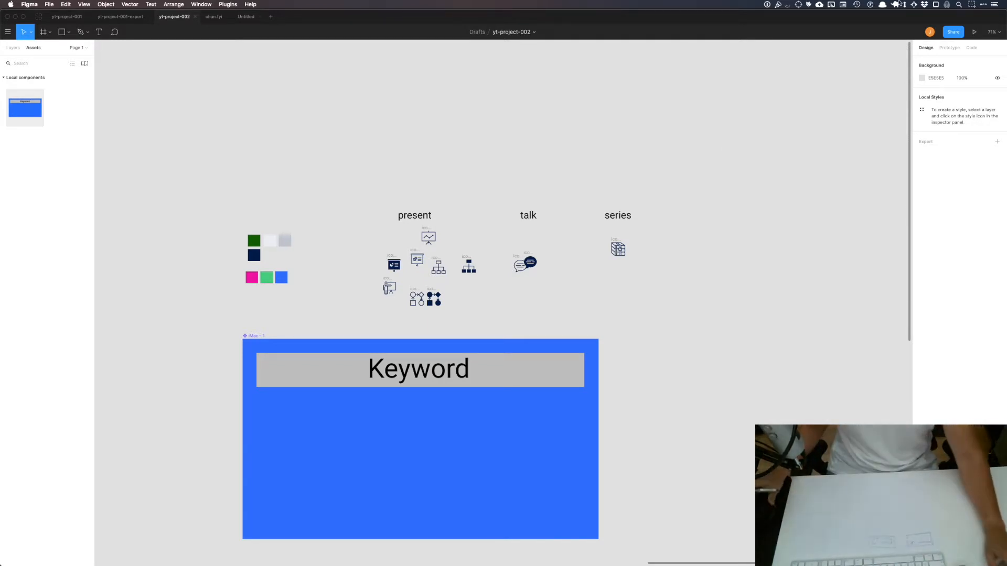
scroll(388, 285, left, 5)
scroll(388, 285, down, 3)
scroll(388, 285, down, 5)
scroll(388, 285, left, 3)
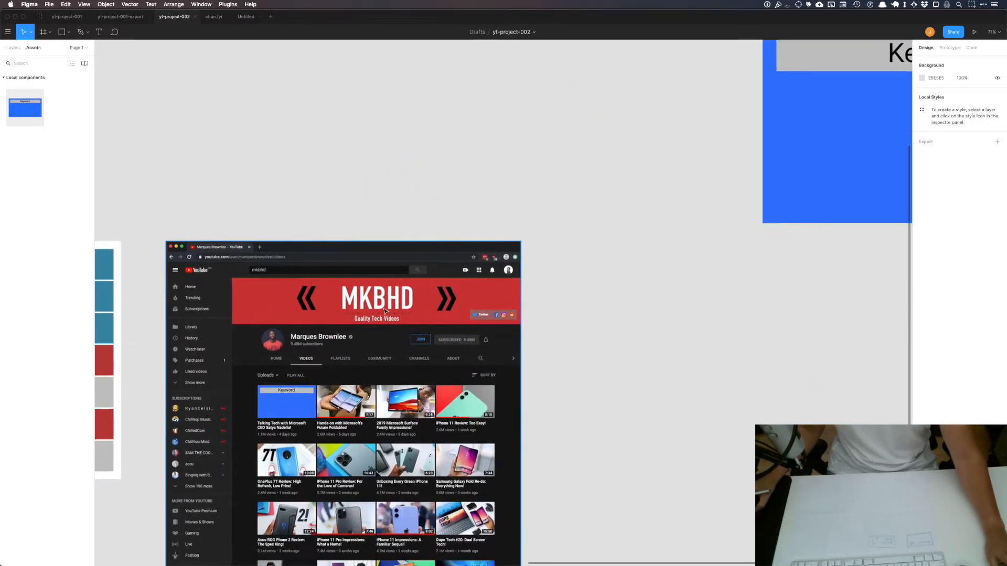
scroll(326, 336, up, 5)
scroll(327, 336, down, 2)
scroll(327, 336, left, 2)
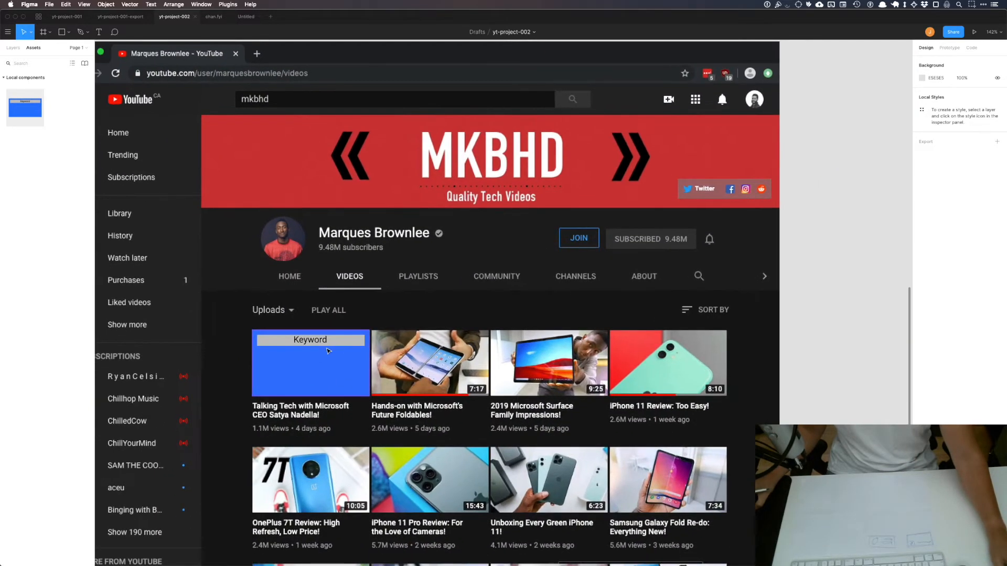
scroll(387, 364, down, 3)
scroll(388, 364, left, 10)
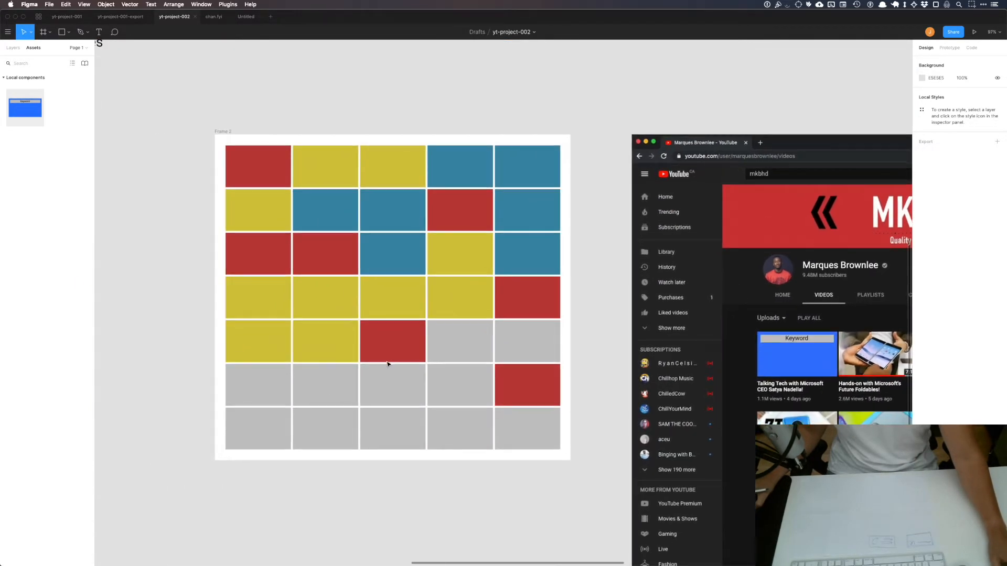
scroll(387, 364, up, 8)
scroll(388, 364, down, 10)
scroll(388, 364, right, 8)
scroll(387, 364, right, 6)
scroll(388, 363, down, 1)
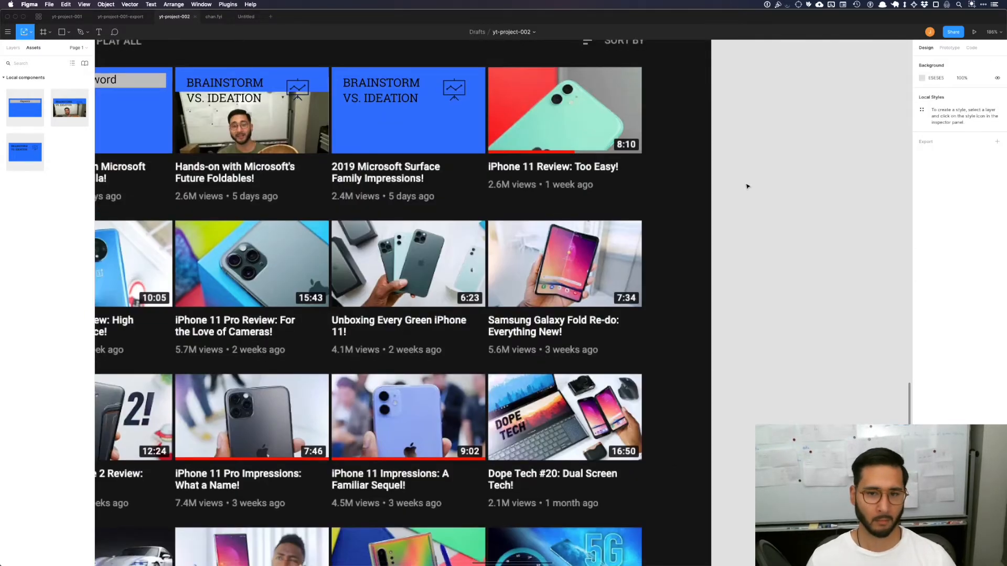
Step: Compare the two "BRAINSTORM VS. IDEATION" thumbnails in the channel preview with their full-size components
scroll(747, 186, up, 5)
scroll(745, 185, down, 10)
scroll(745, 186, right, 10)
scroll(740, 187, up, 3)
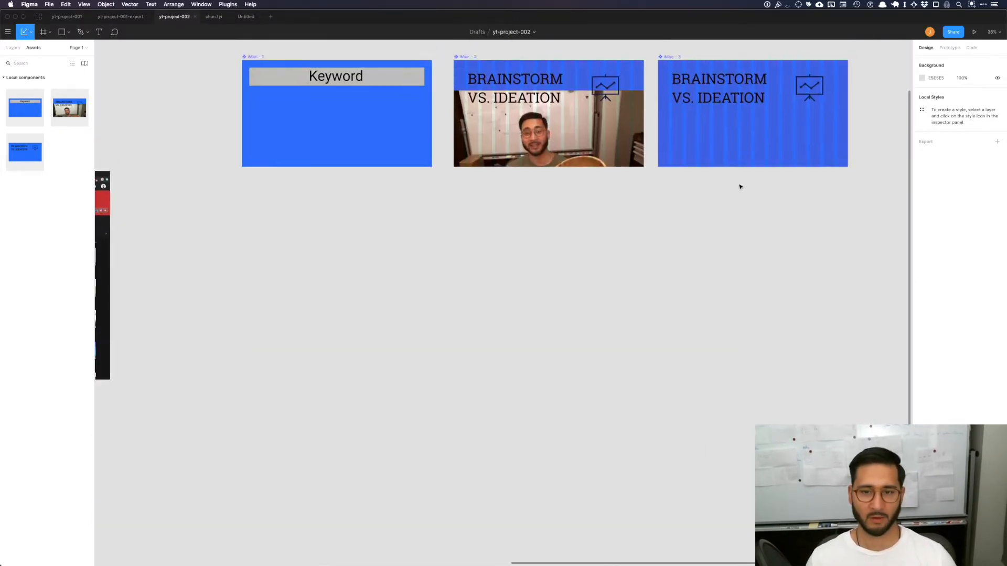
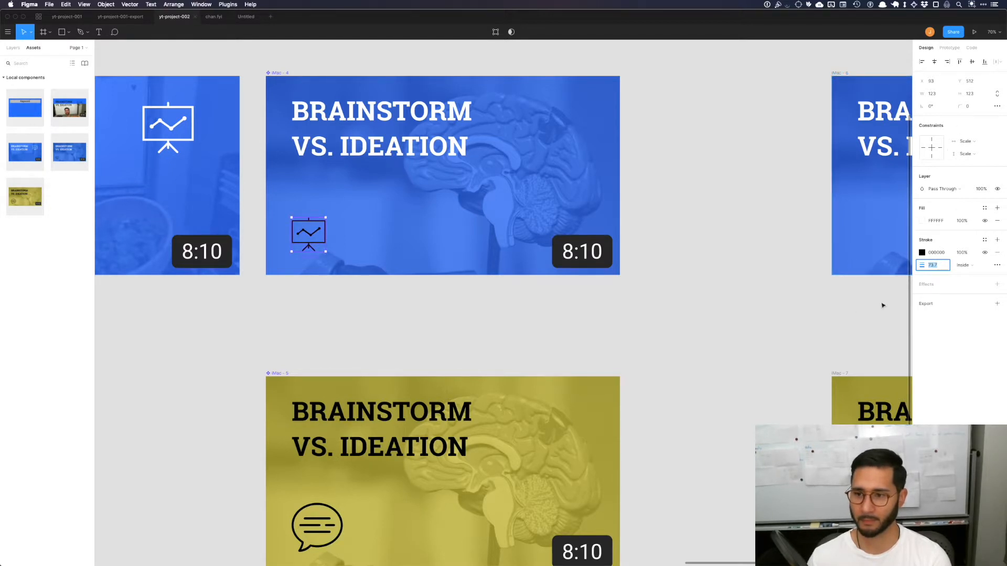
Step: Set the presentation icon's stroke alignment to Outside in the blue brain thumbnail component
click(921, 257)
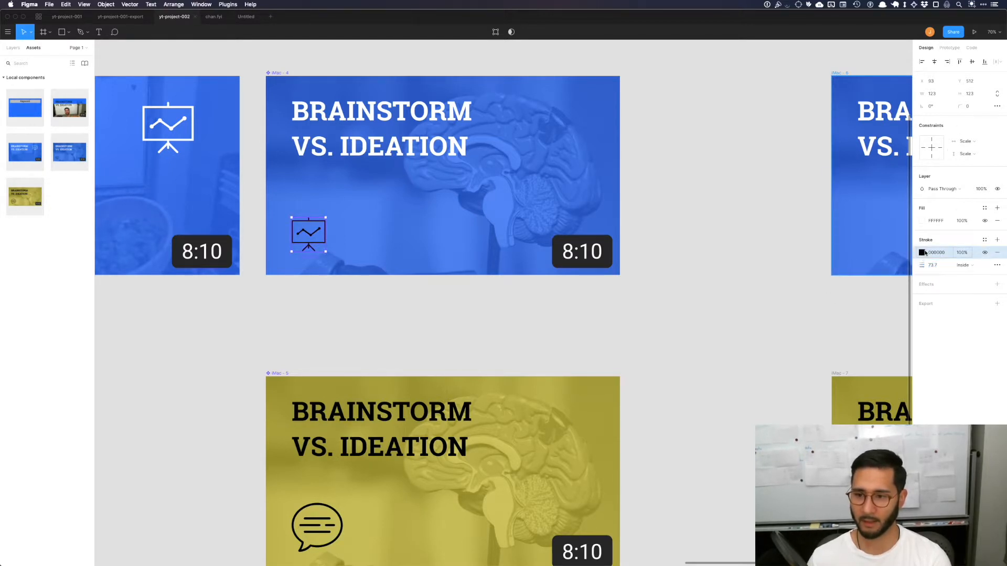
click(924, 253)
click(963, 265)
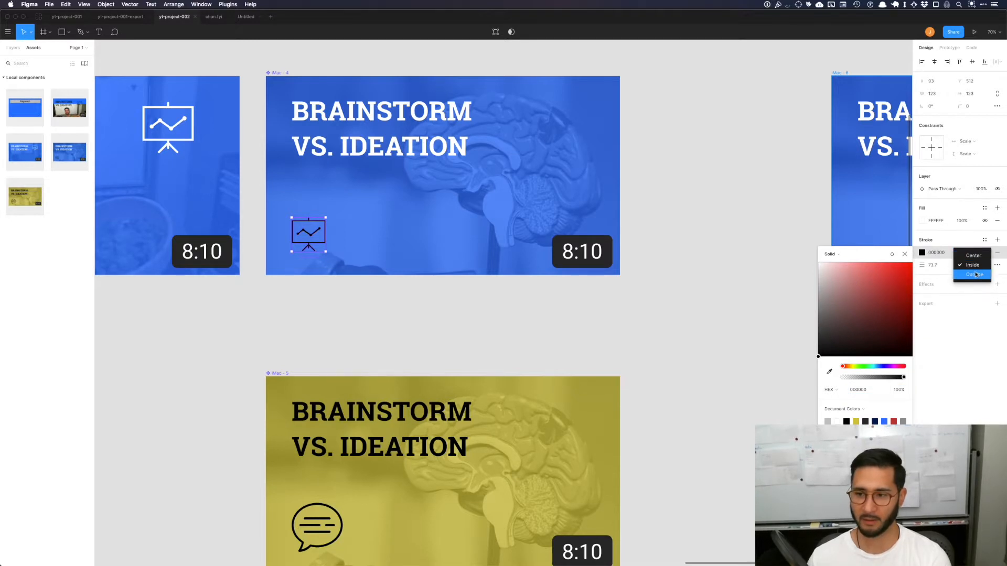
click(974, 275)
Step: Reduce the presentation icon's outside stroke weight to 6.7
click(933, 265)
key(shift+Down)
key(shift+Down)
key(shift+Down)
key(shift+Down)
key(shift+Down)
key(shift+Down)
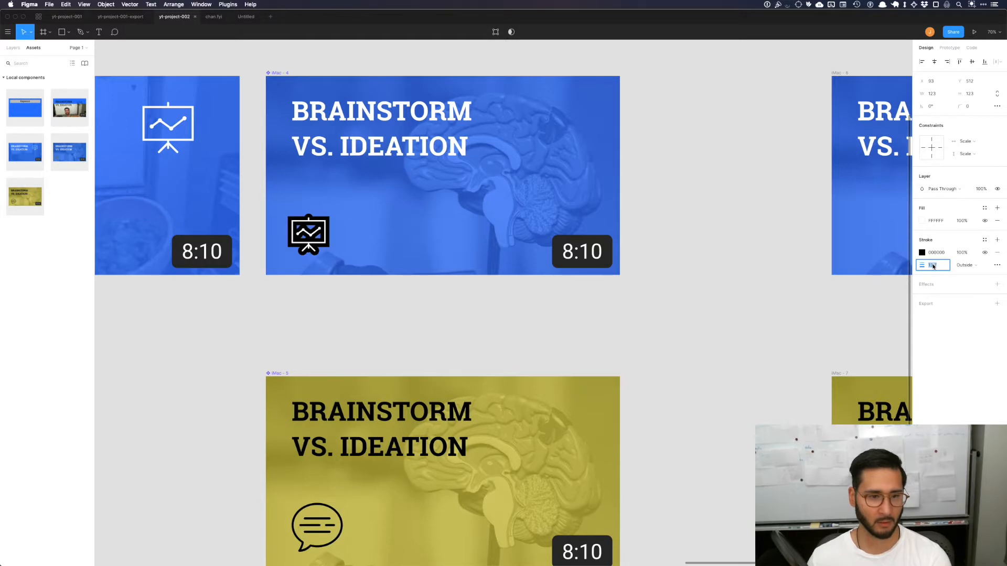
key(Down)
key(Down)
key(Down)
key(Down)
key(Down)
key(Down)
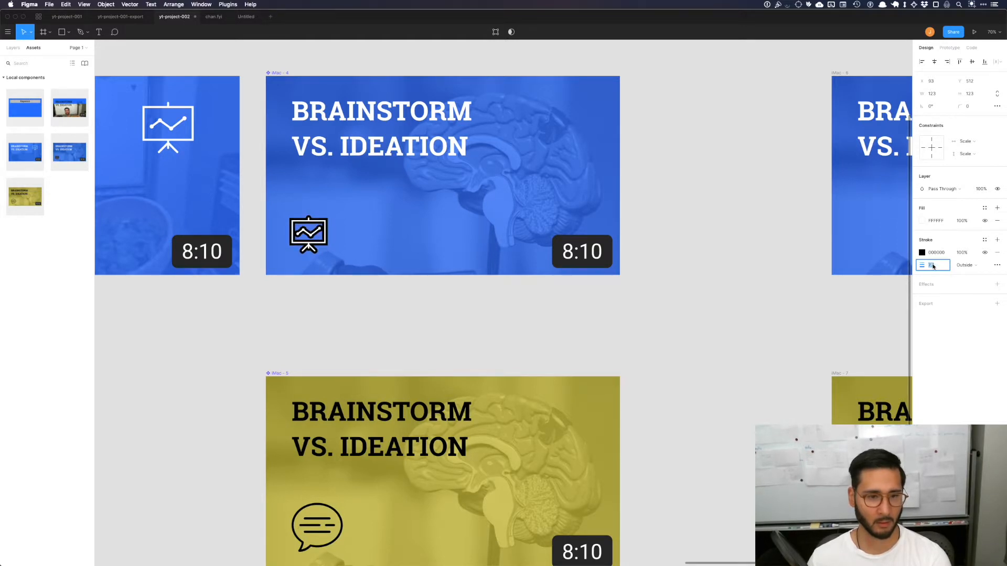
Step: Change the presentation icon's stroke color to white (FFFFFF)
click(921, 253)
click(819, 263)
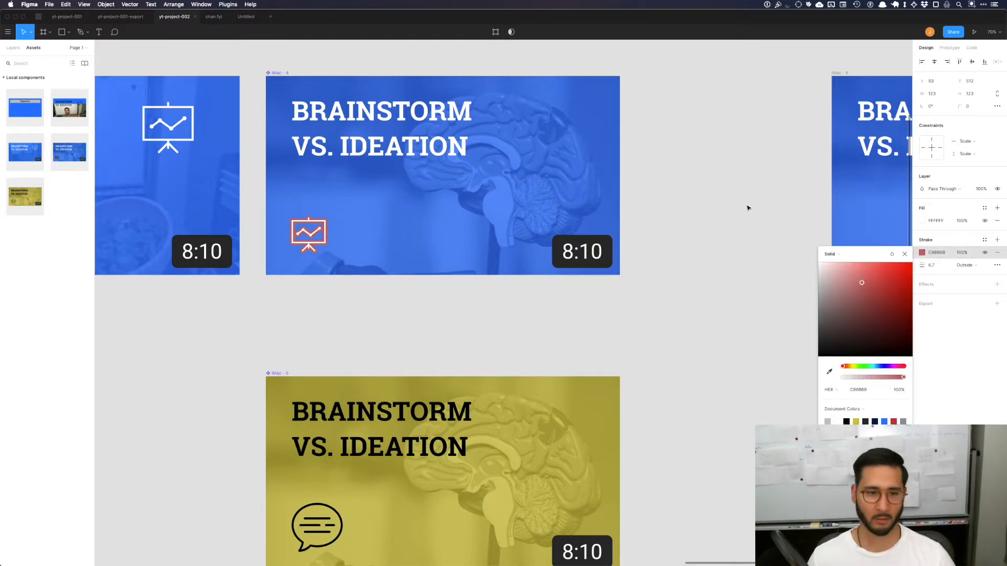
click(642, 257)
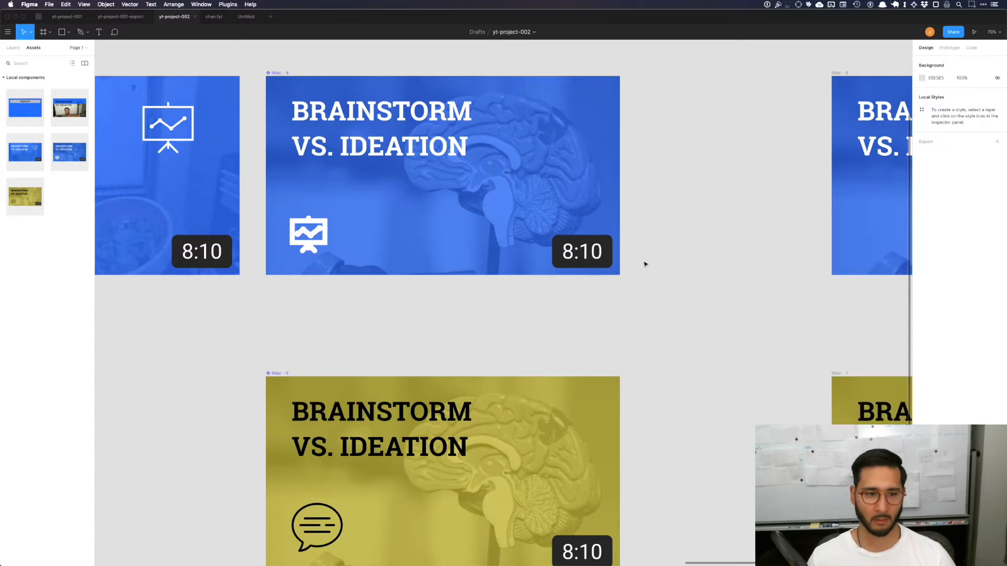
Step: Thin the white outline of the presentation icon by three units of stroke weight
click(317, 224)
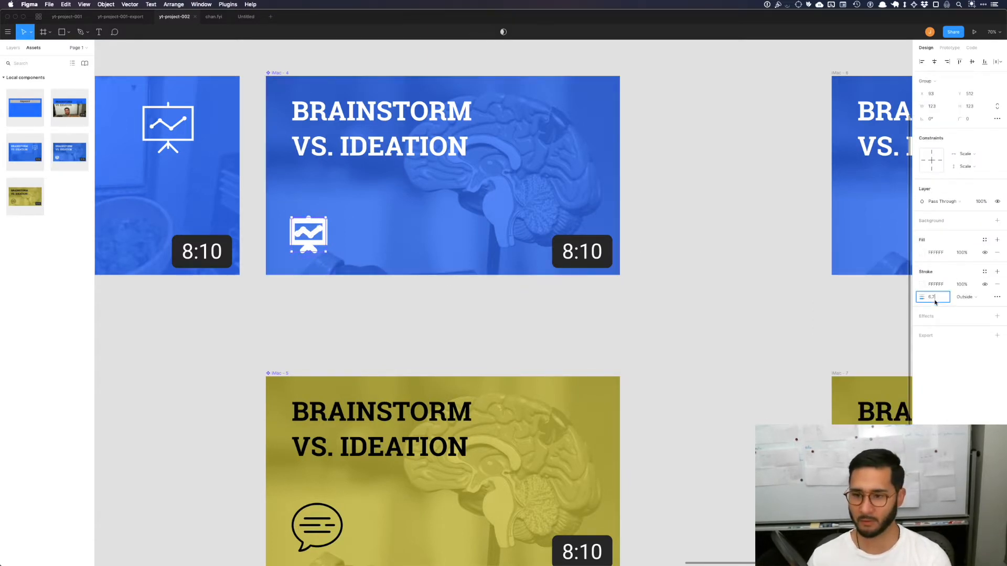
key(Down)
key(Down)
key(Down)
key(Down)
key(Down)
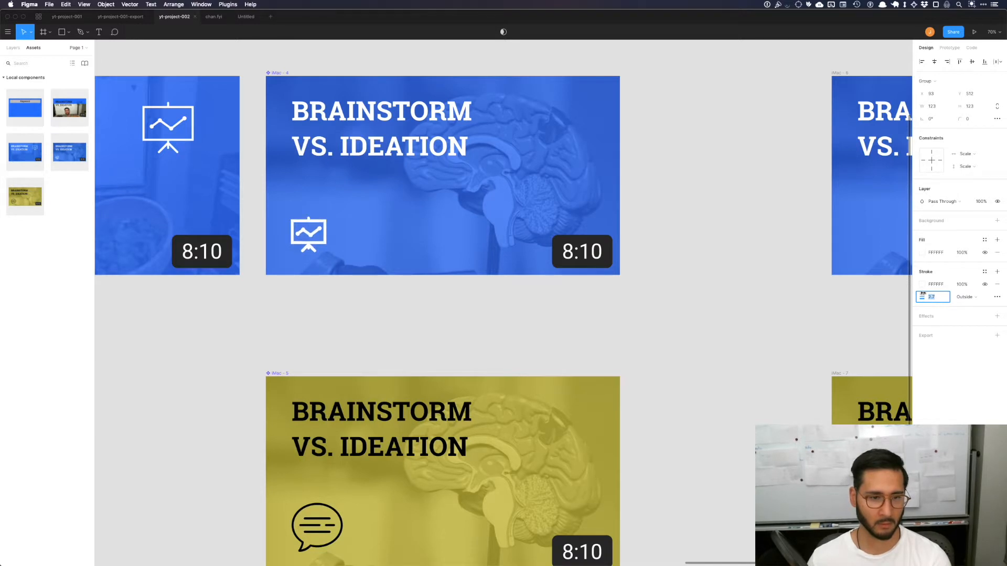
click(726, 310)
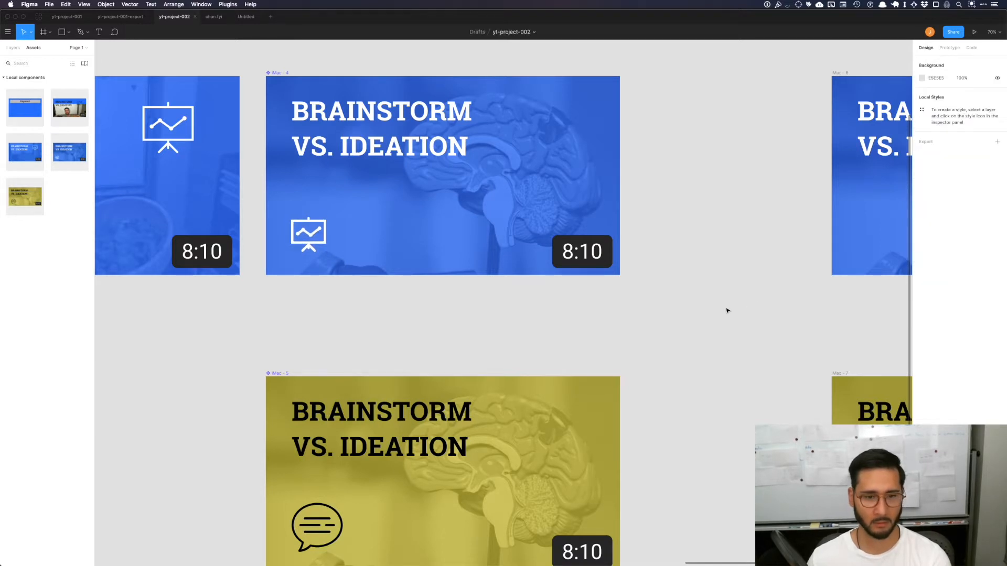
Step: Set the presentation icon's stroke alignment to Center with a weight of 3
click(304, 224)
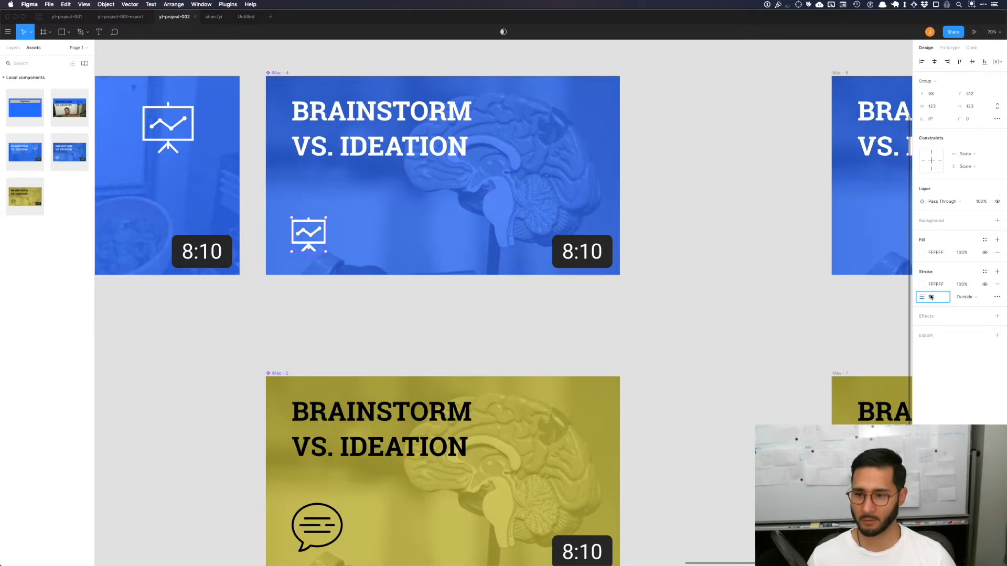
click(966, 301)
key(shift+Down)
key(shift+Down)
key(shift+Down)
key(shift+Down)
key(shift+Down)
key(shift+Down)
Step: Resize the speech-bubble icon in the yellow component to 123 × 123 and give it a centered black stroke of weight 3
scroll(524, 314, down, 4)
click(316, 403)
click(933, 95)
text(123)
key(Return)
click(997, 240)
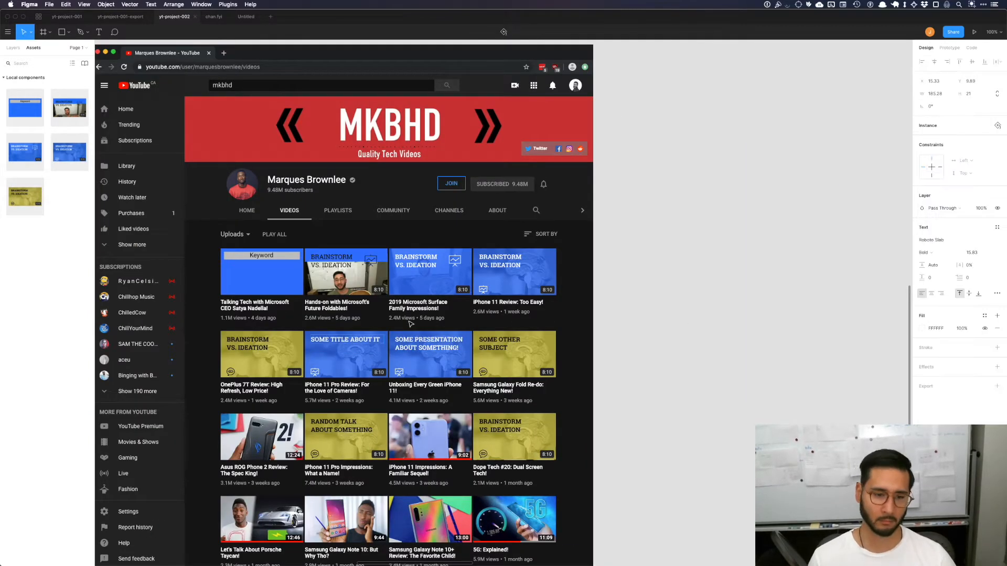
click(651, 302)
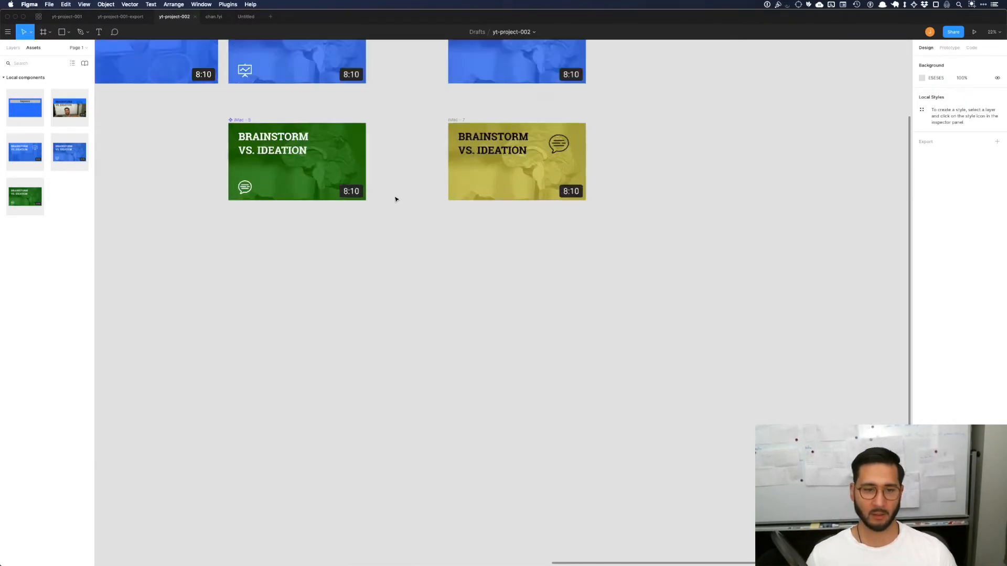
Step: Show the rulers and add a horizontal guide level with the top of the green component's 8:10 timestamp badge
scroll(395, 198, up, 5)
click(153, 5)
mouse_move(85, 3)
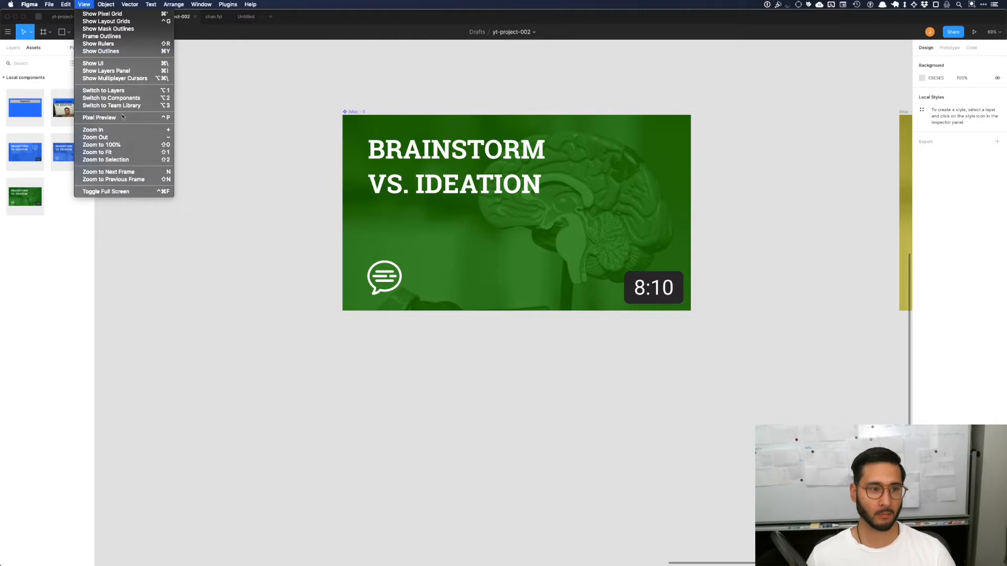
click(137, 44)
drag(482, 44, 560, 271)
Step: Scale the green component's speech-bubble icon down until its top meets the guide
click(380, 277)
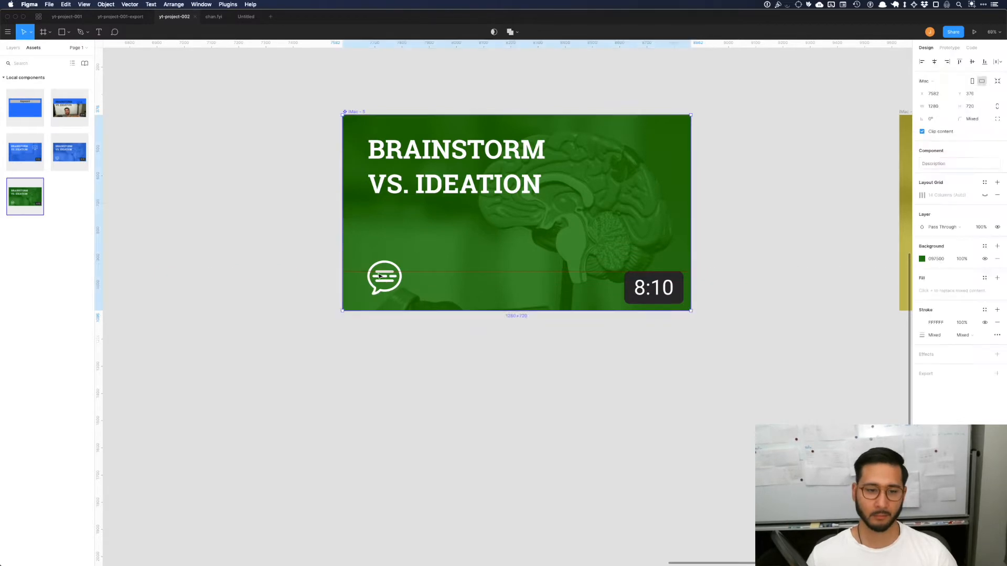
click(382, 283)
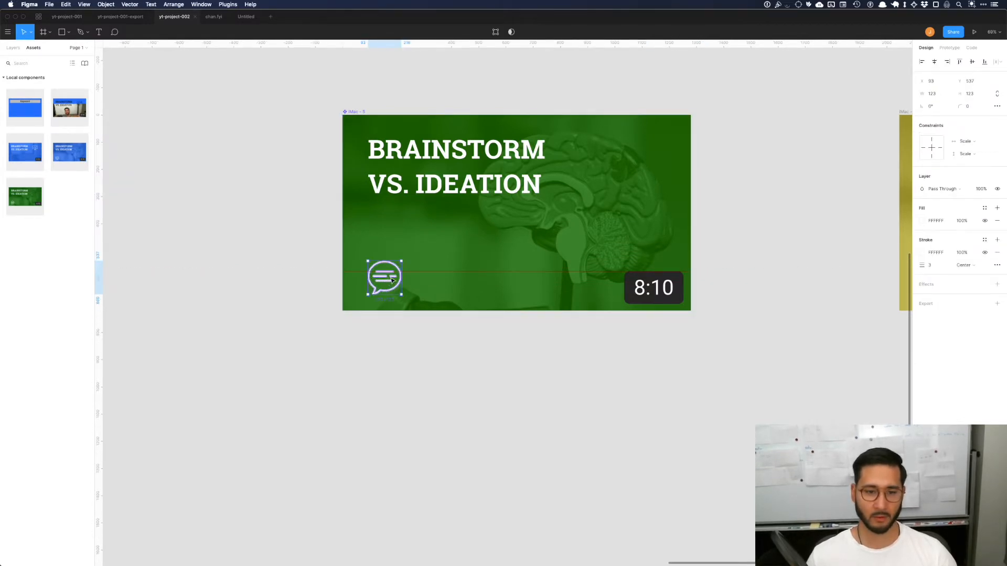
drag(401, 261, 391, 273)
click(458, 384)
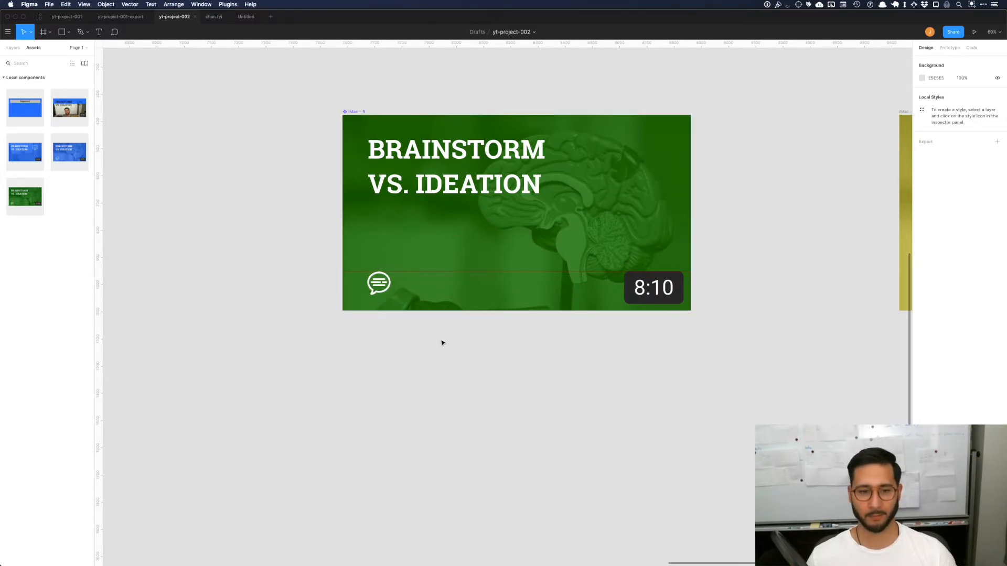
Step: Add a guide at the top of the blue brain component's timestamp badge and scale its presentation icon down to about 81 × 81
scroll(442, 343, up, 5)
drag(400, 43, 389, 211)
click(386, 219)
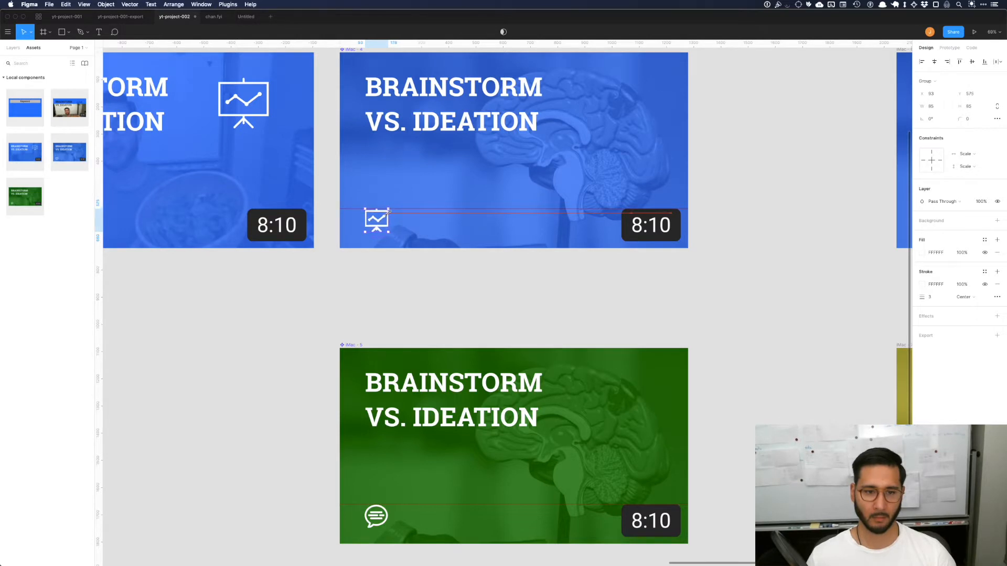
click(409, 275)
Step: Examine the reduced icons on the thumbnails in the MKBHD channel preview at 100% zoom
scroll(421, 288, down, 5)
scroll(421, 288, left, 15)
scroll(421, 288, down, 3)
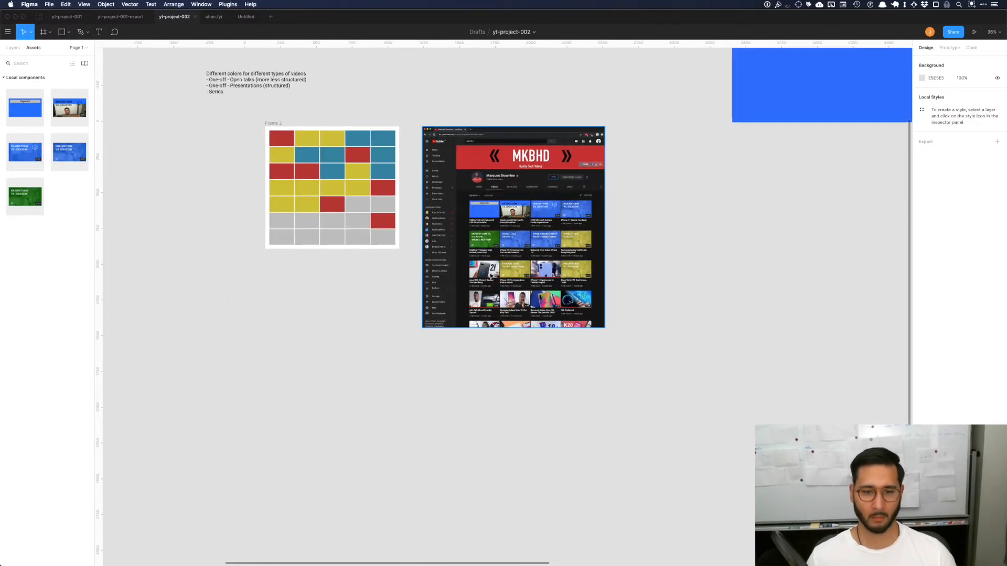
scroll(530, 250, up, 6)
key(shift+0)
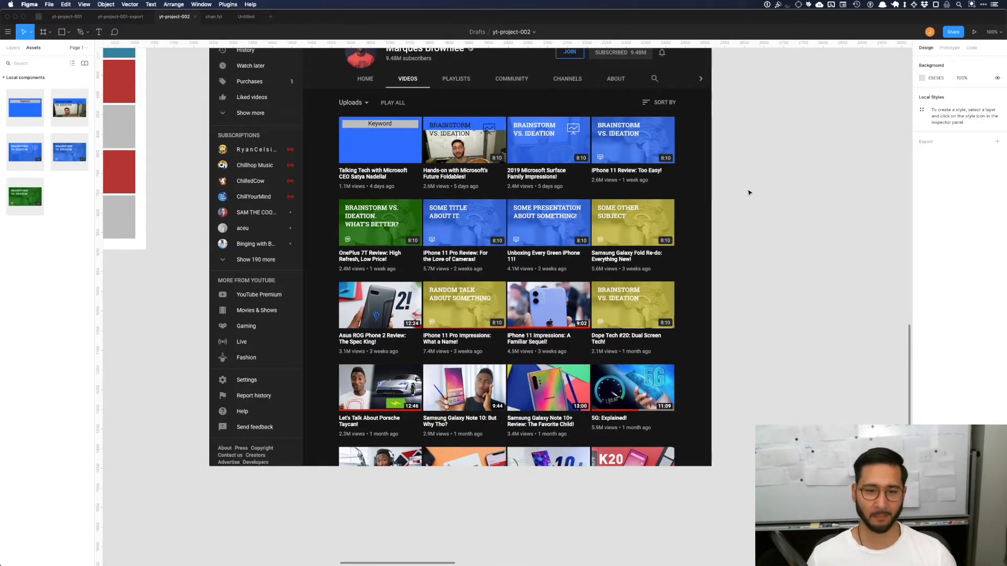
Step: Duplicate the blue brain and green components beside the earlier blue and yellow copies, and detach the duplicates as instances
scroll(726, 193, right, 20)
scroll(726, 194, up, 4)
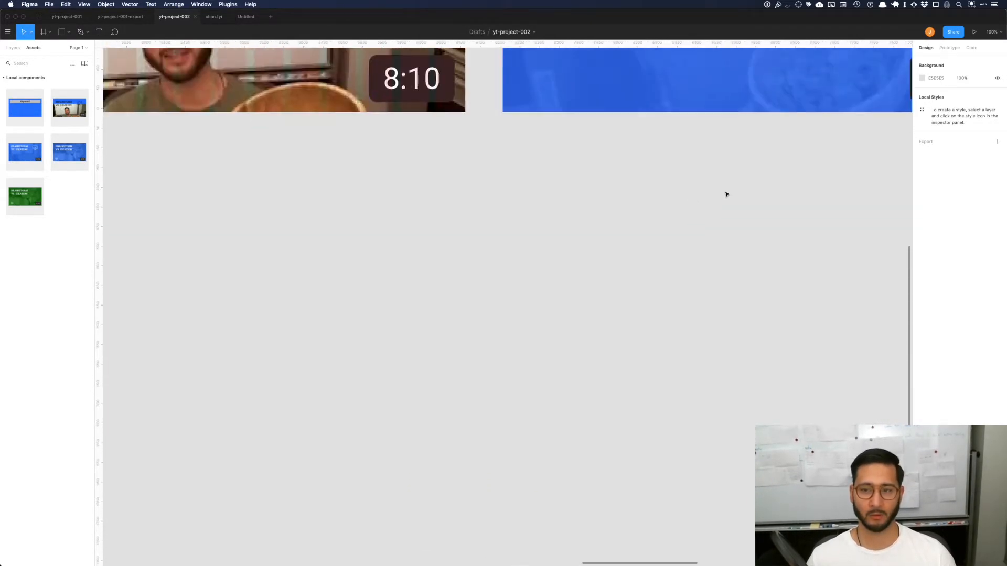
scroll(725, 194, down, 6)
scroll(725, 194, right, 6)
scroll(523, 142, up, 4)
scroll(519, 140, up, 2)
scroll(494, 138, down, 4)
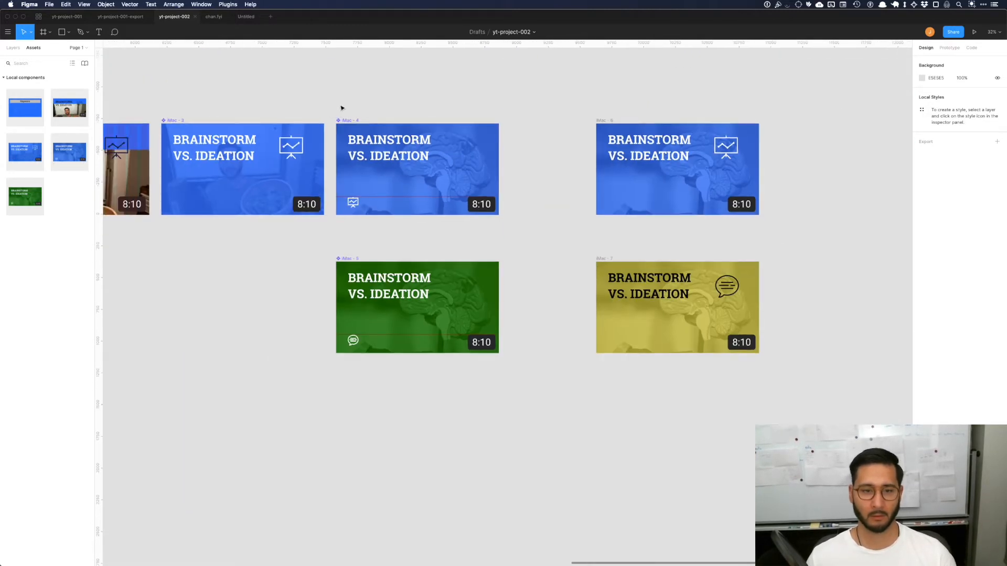
click(346, 126)
shift+click(343, 286)
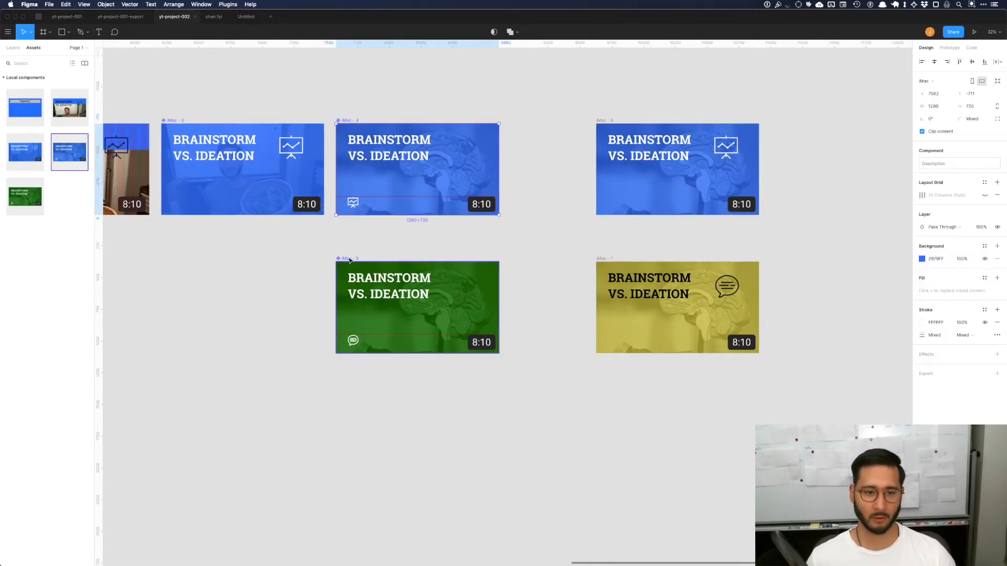
drag(351, 239, 785, 239)
right_click(812, 180)
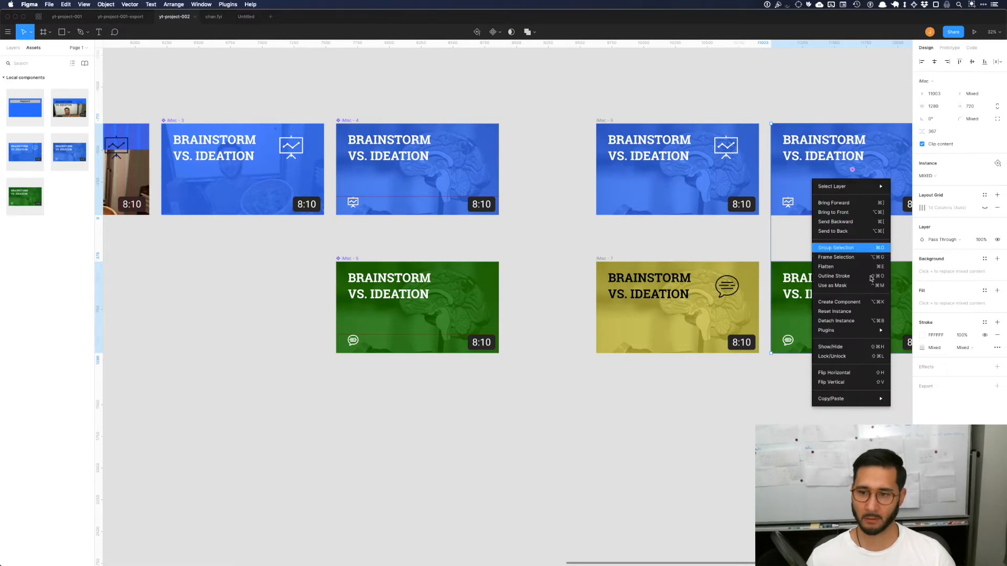
click(839, 321)
click(360, 386)
Step: Enlarge the green component's speech-bubble icon to 178 × 178 and check it in the MKBHD channel preview
scroll(375, 334, up, 2)
scroll(375, 334, up, 3)
click(338, 347)
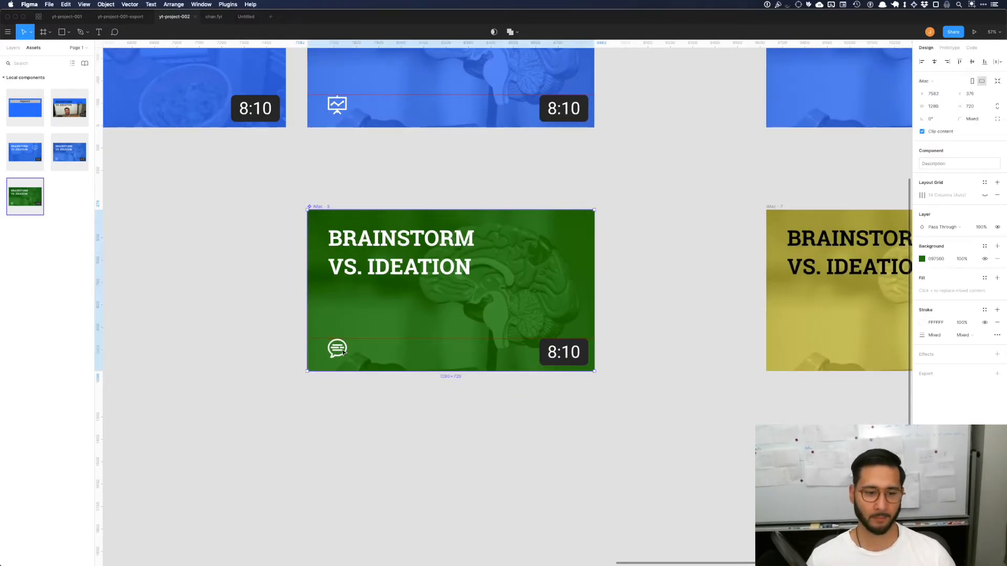
drag(347, 339, 368, 317)
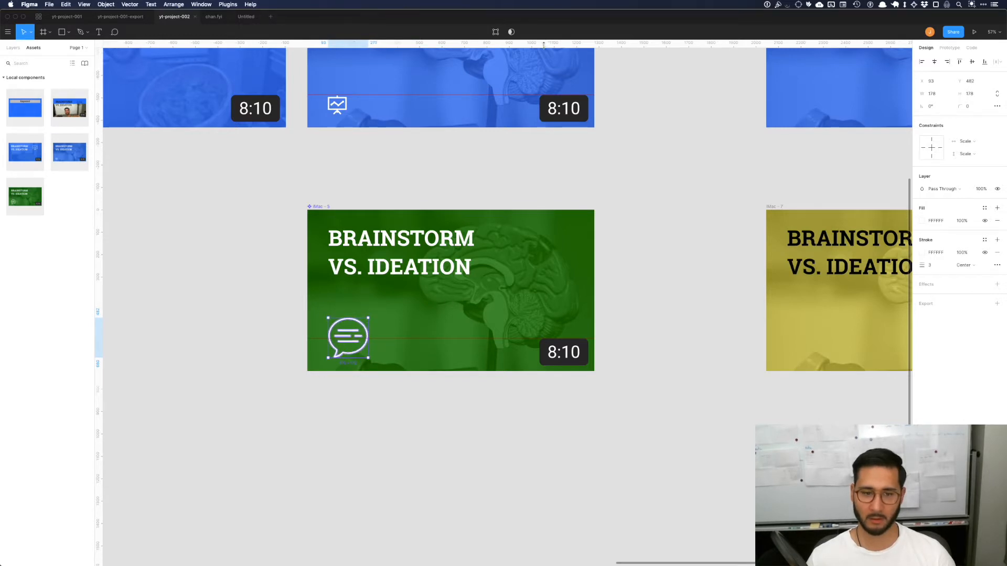
scroll(392, 297, left, 20)
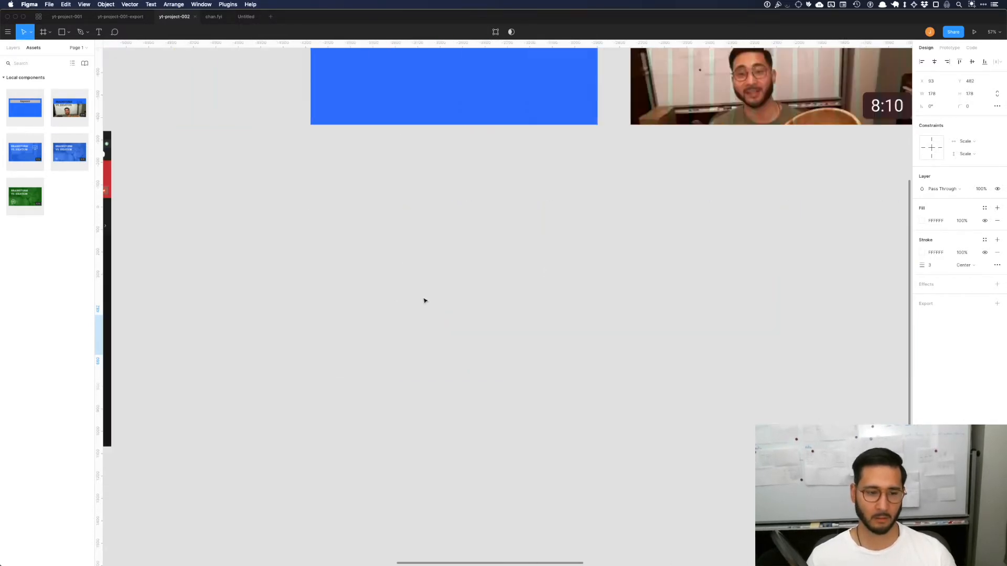
scroll(335, 296, up, 5)
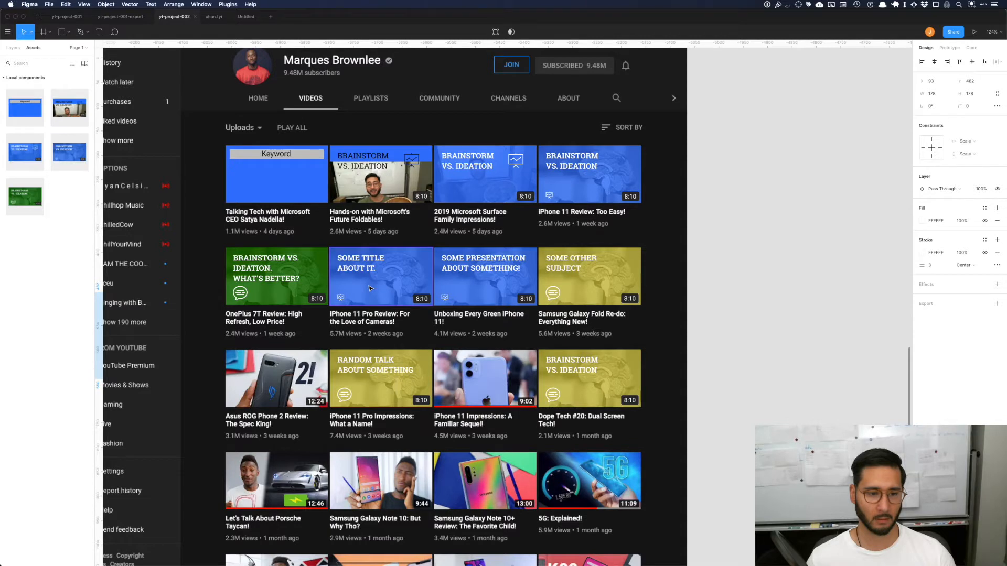
Step: Add a third title line reading "3RD LINE" to the green component's "BRAINSTORM VS. IDEATION" text
scroll(370, 288, down, 5)
scroll(370, 288, right, 20)
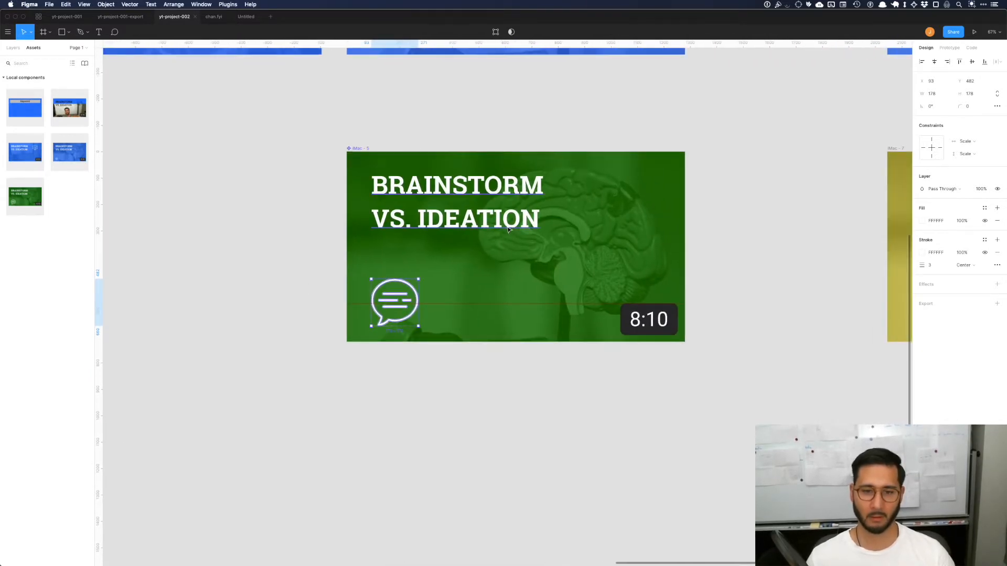
double_click(515, 212)
key(Right)
key(Return)
text(T)
key(BackSpace)
text(3RD LINE)
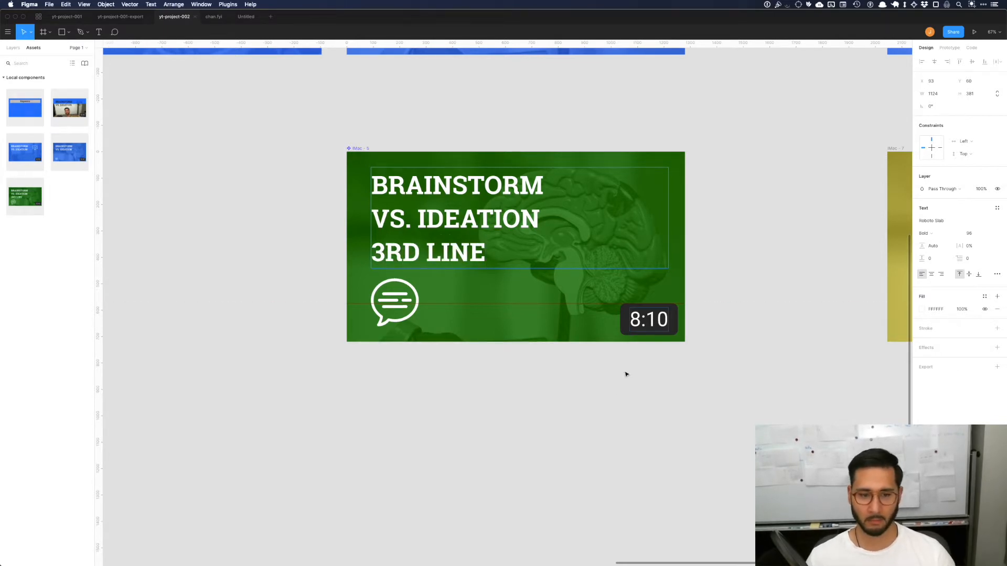
click(645, 384)
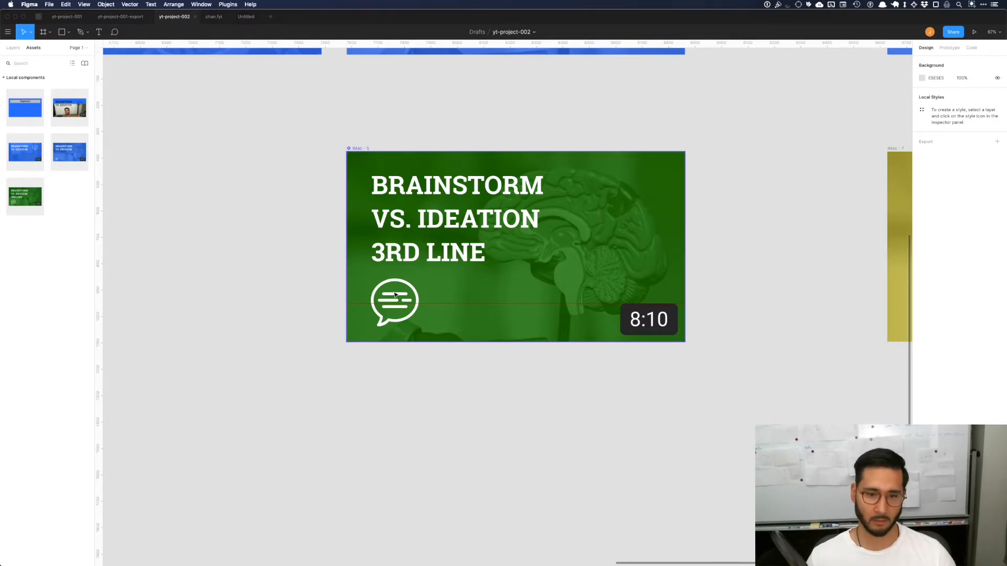
Step: Add horizontal guides at the top of the green component's speech-bubble icon and the bottom of its timestamp badge
scroll(392, 278, up, 5)
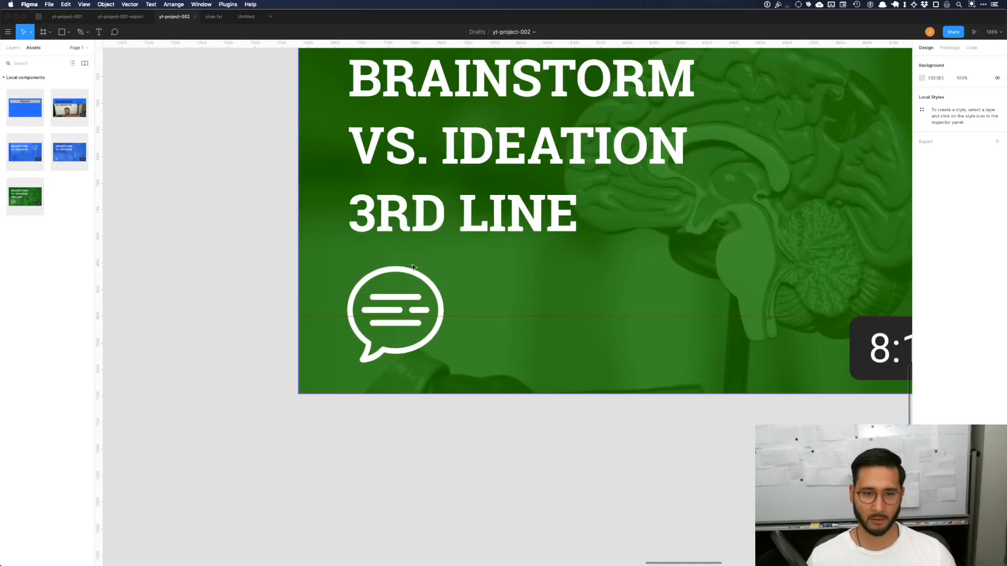
scroll(401, 219, down, 8)
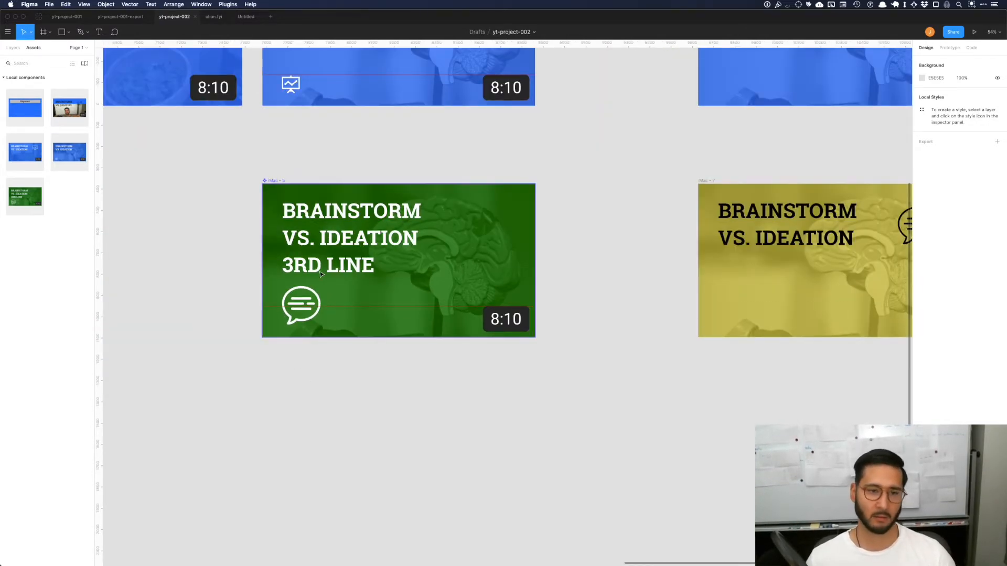
scroll(321, 274, up, 3)
scroll(321, 274, left, 2)
double_click(378, 328)
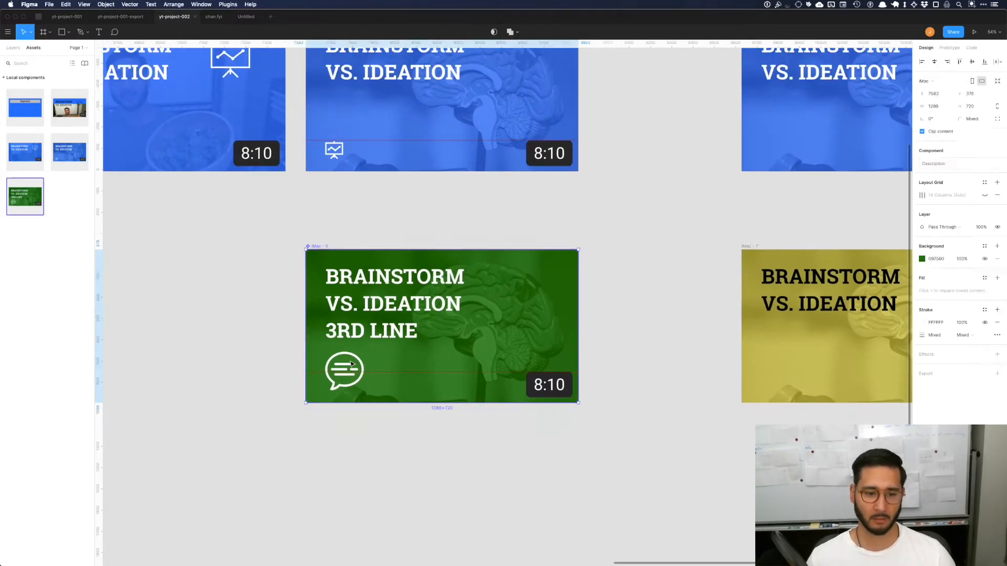
click(612, 272)
drag(455, 85, 591, 397)
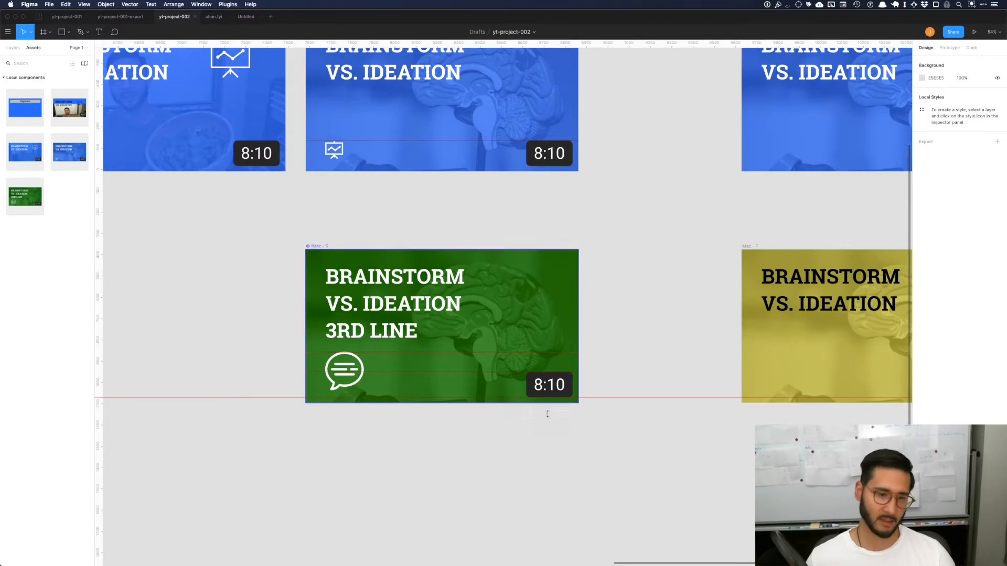
scroll(500, 394, up, 5)
scroll(502, 391, down, 1)
scroll(502, 392, up, 2)
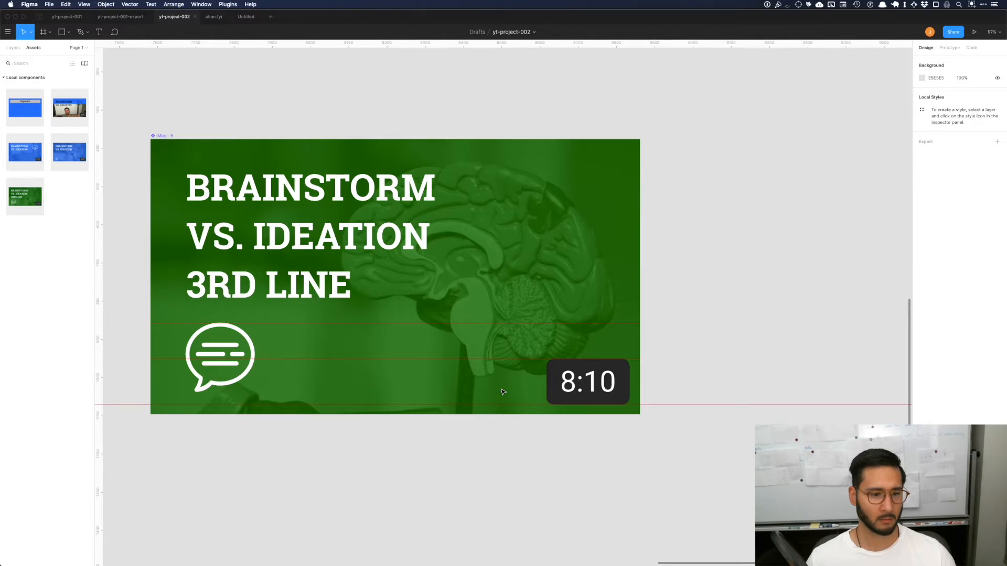
Step: Compare the green component's three-line layout with the small thumbnails in the MKBHD channel preview at 100% zoom
scroll(189, 356, up, 1)
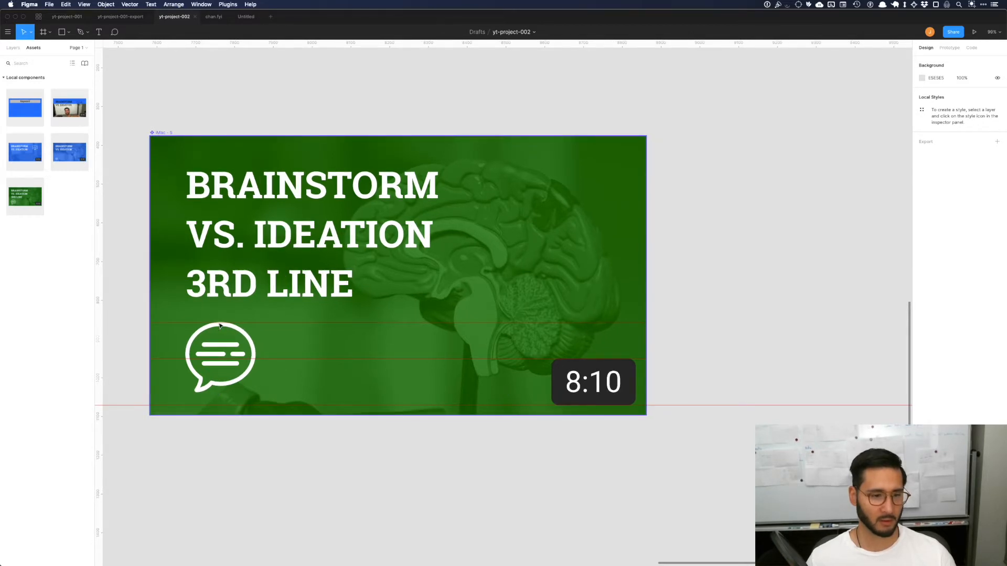
scroll(205, 314, down, 4)
scroll(205, 315, left, 20)
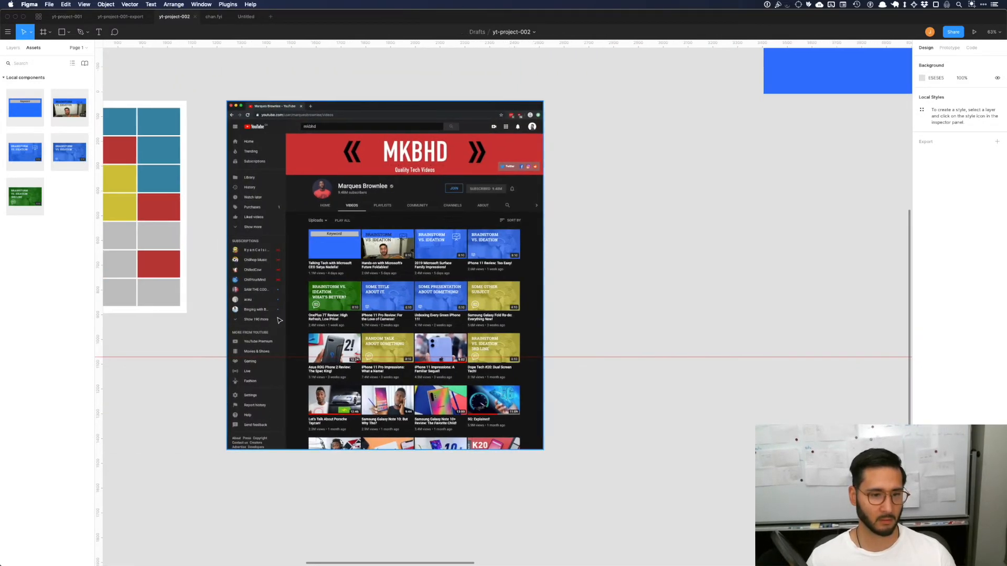
key(shift+0)
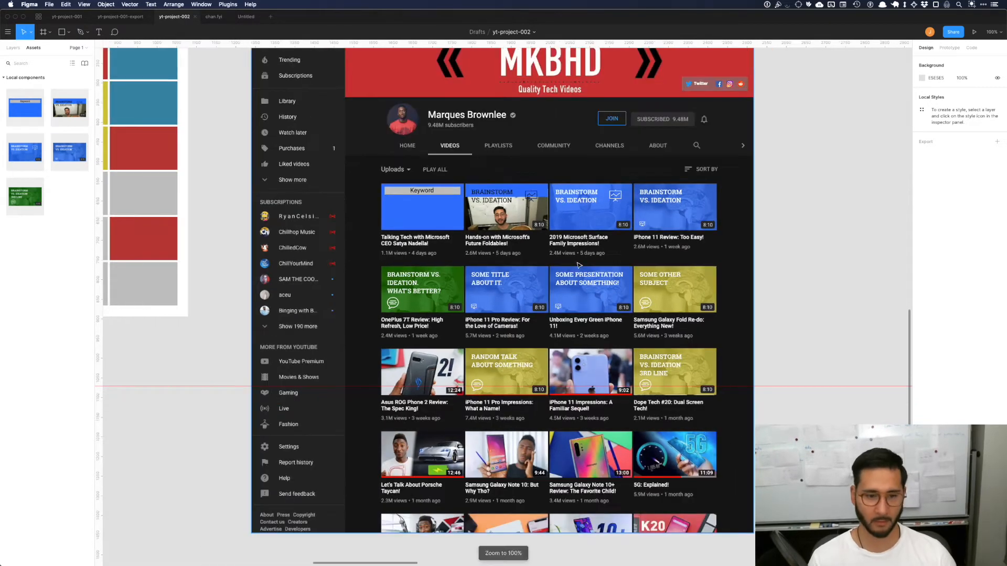
scroll(579, 265, right, 3)
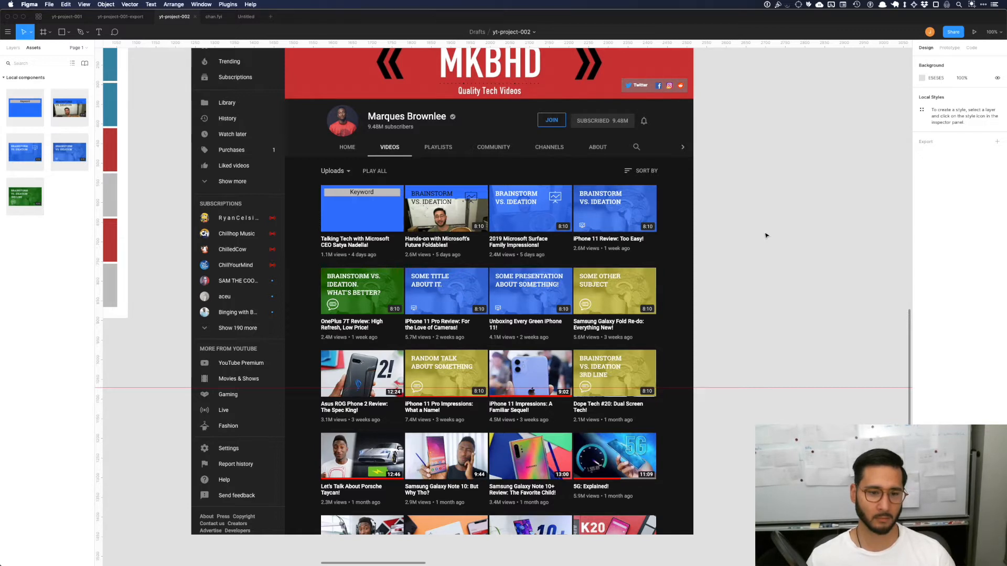
scroll(765, 235, up, 5)
scroll(764, 235, right, 5)
scroll(764, 235, up, 5)
scroll(763, 235, right, 3)
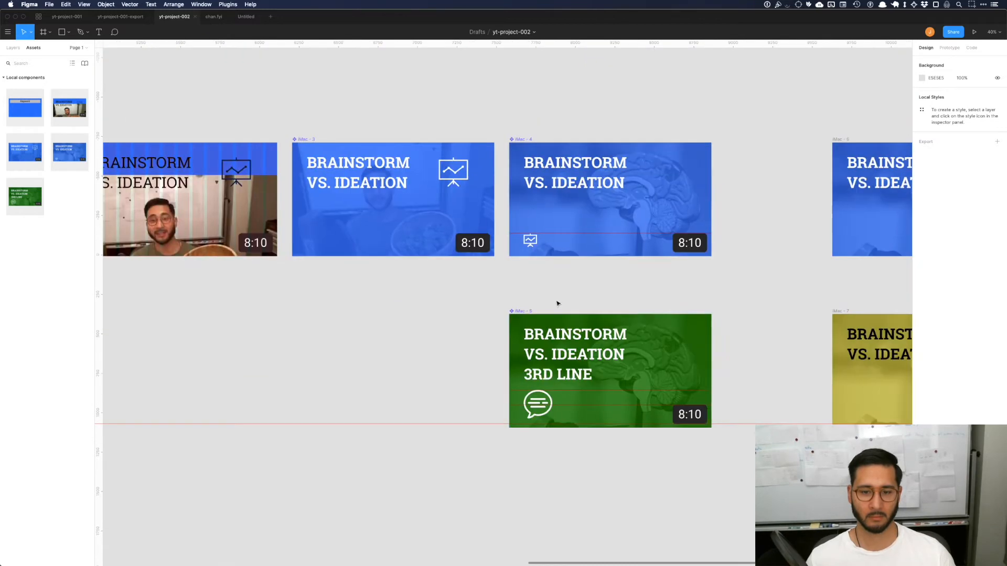
Step: Resize the green component's speech-bubble icon to 175 × 175 and shift it slightly down to Y 487
click(544, 401)
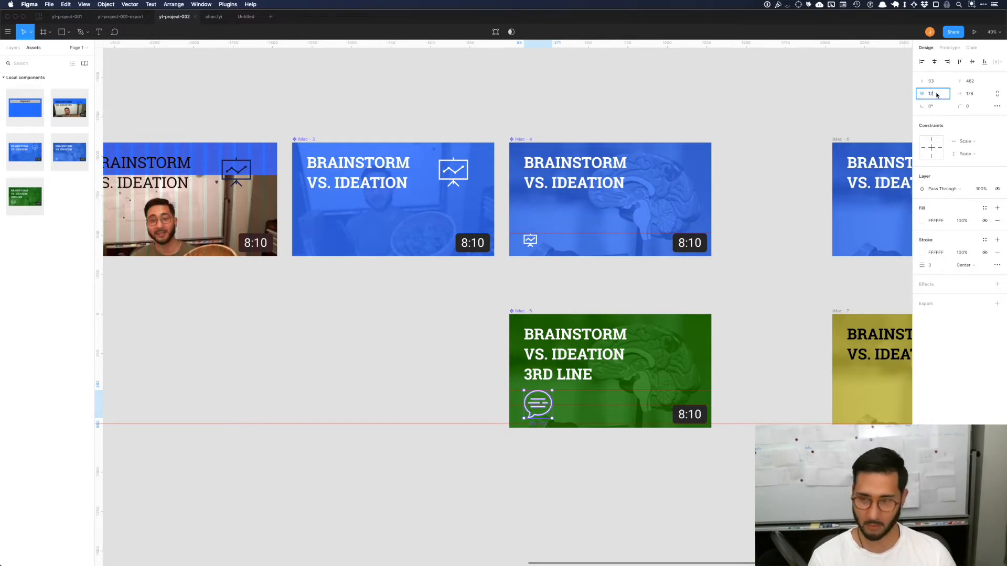
key(Return)
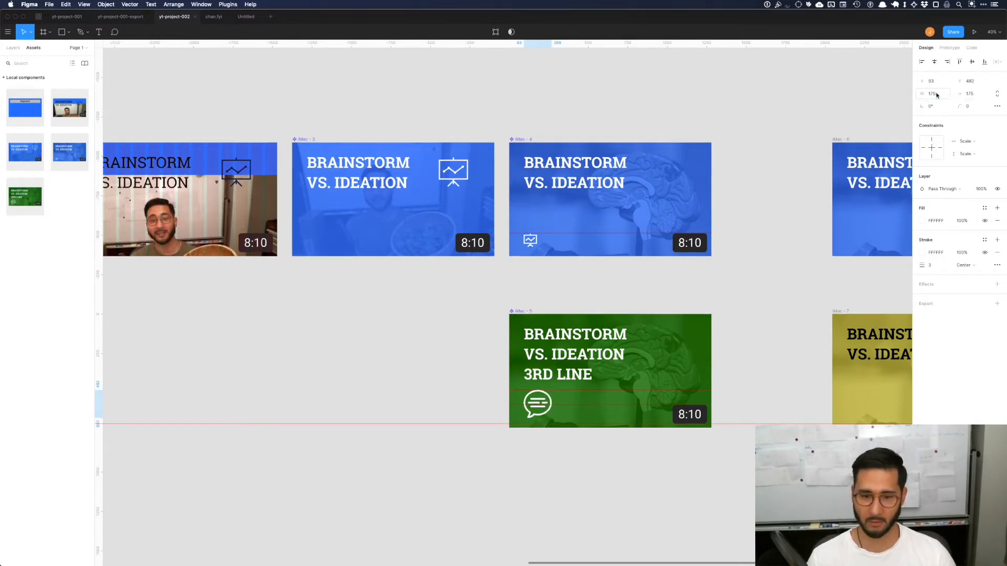
scroll(635, 400, down, 2)
click(577, 420)
scroll(577, 420, up, 5)
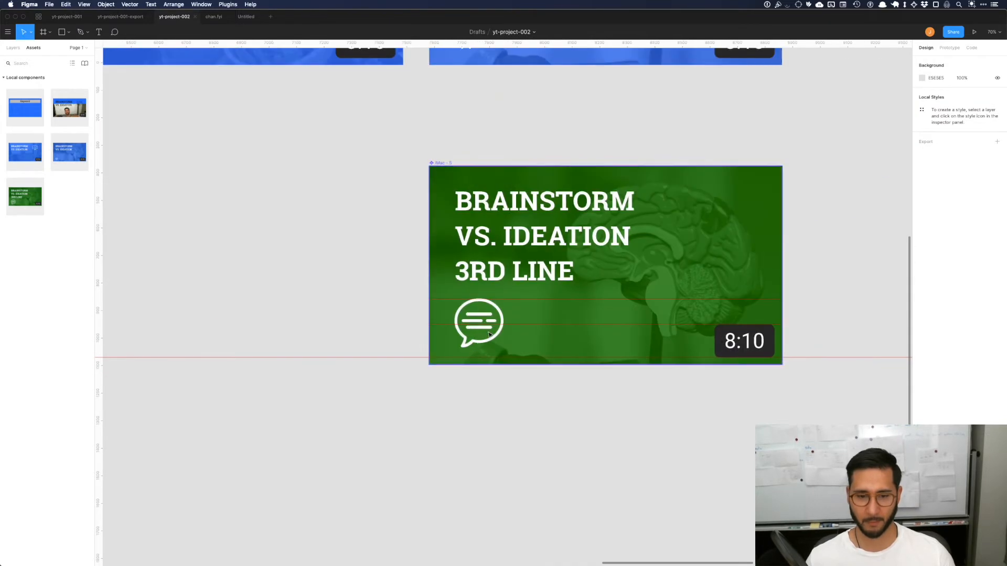
click(492, 317)
click(484, 318)
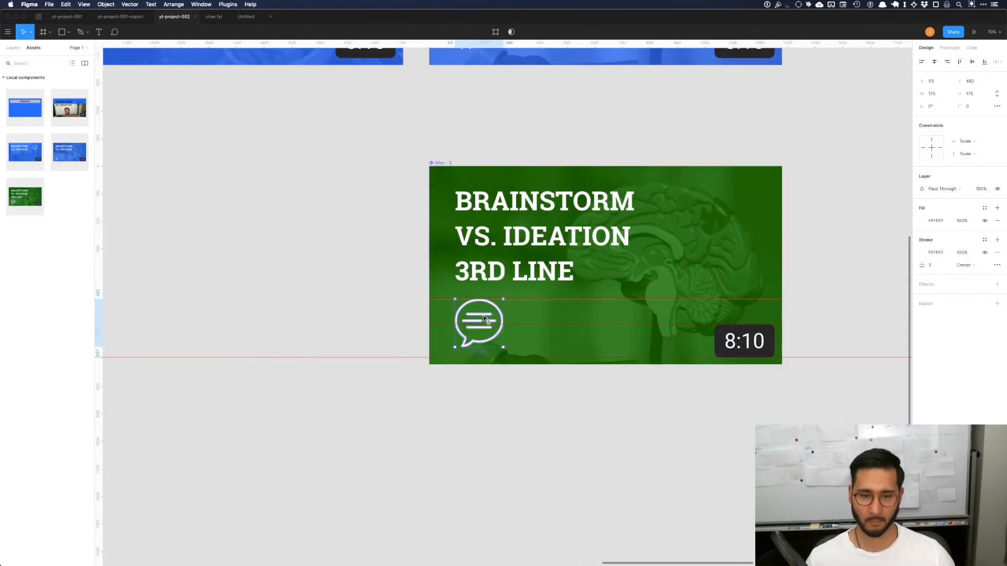
drag(483, 318, 483, 319)
click(531, 418)
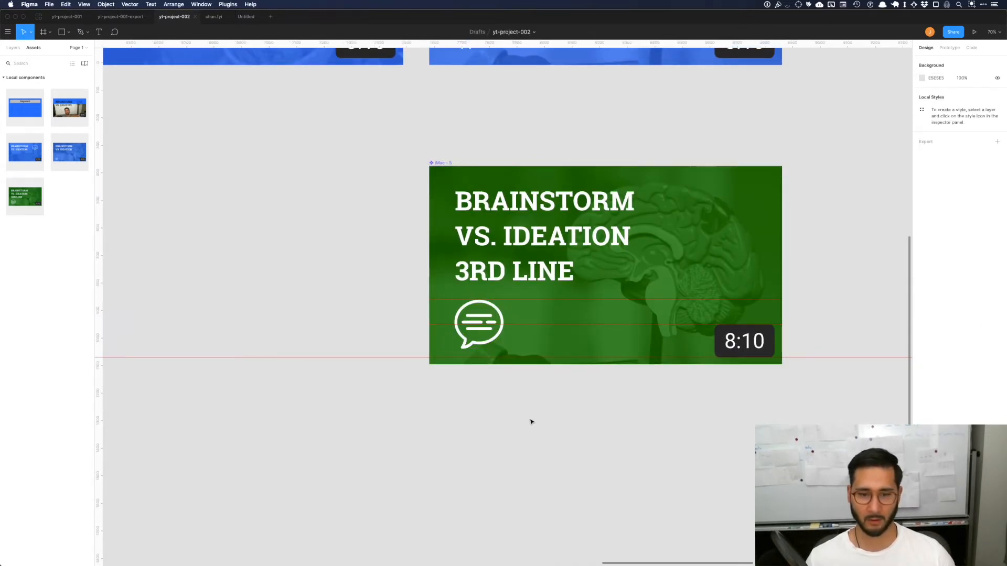
Step: Resize the presentation-board icon in the blue brain component to 175 × 175
scroll(537, 421, right, 5)
scroll(536, 420, up, 5)
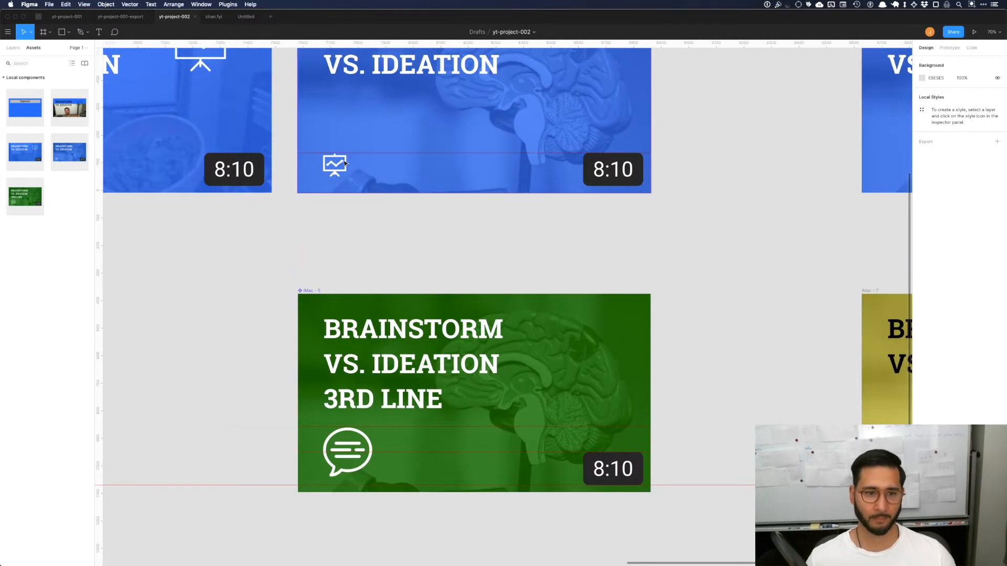
click(338, 164)
click(938, 105)
text(175)
key(Tab)
text(175)
key(Return)
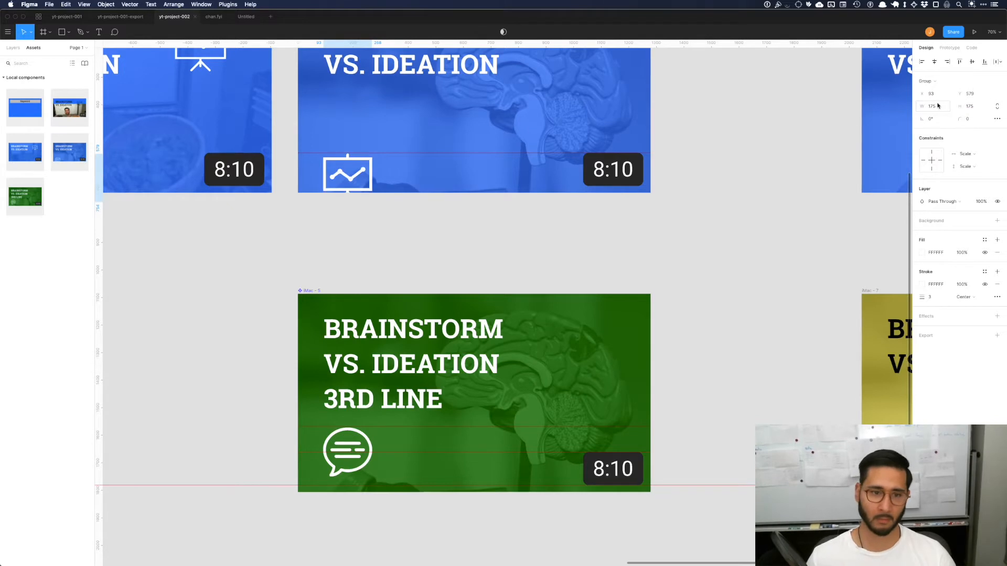
Step: Add a guide at the bottom of the blue brain component's timestamp badge and align the presentation icon's bottom edge to it
drag(350, 165, 472, 185)
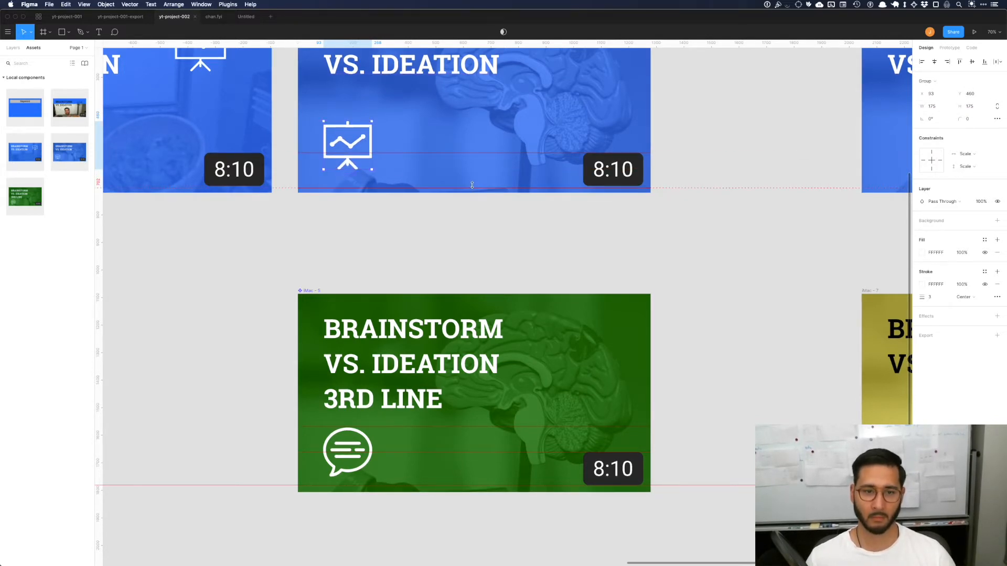
drag(348, 122, 351, 145)
key(super+z)
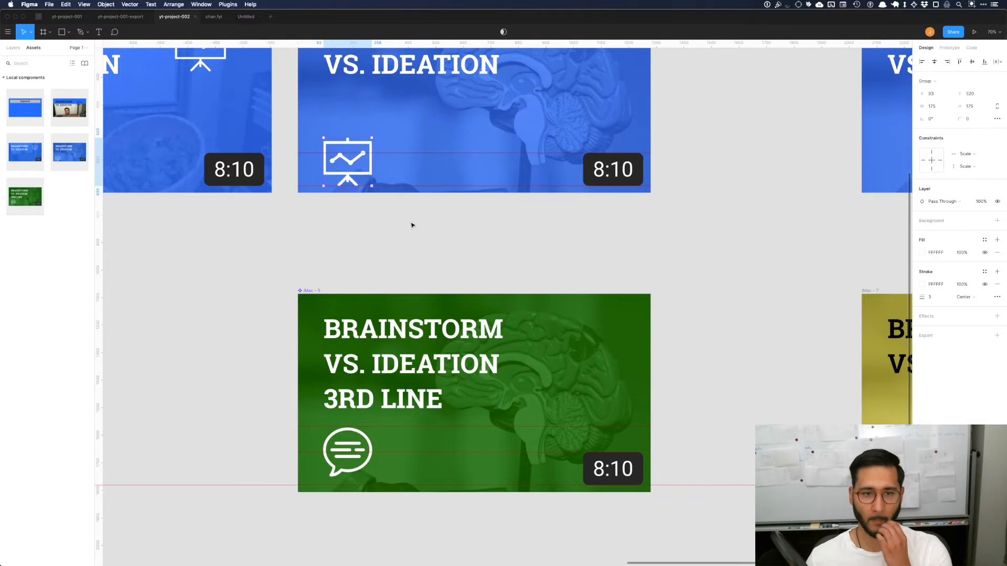
Step: Add a third title line reading "3RD LINE" to the blue brain component's "BRAINSTORM VS. IDEATION" text
scroll(411, 225, up, 3)
click(449, 120)
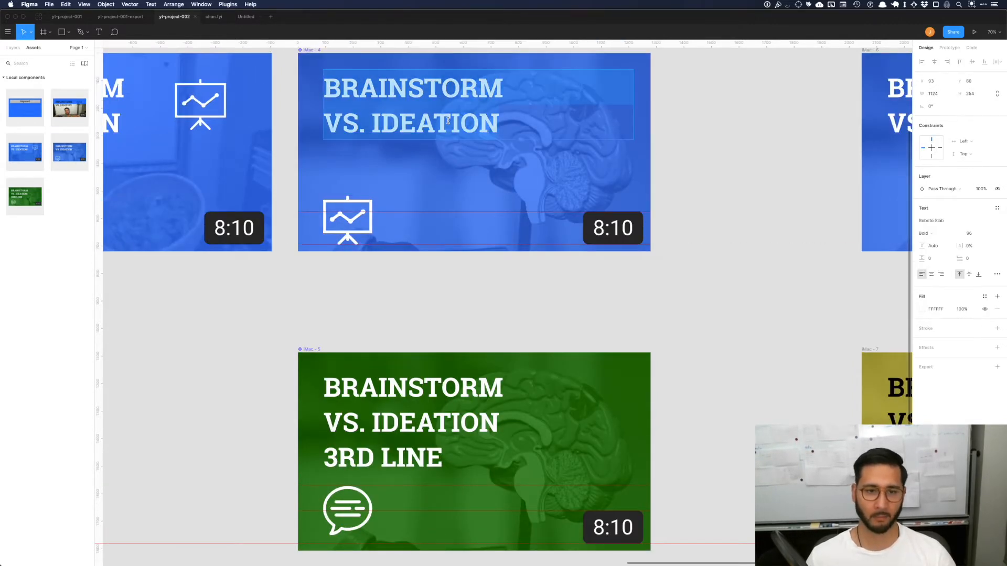
key(Right)
key(Return)
text(3RD )
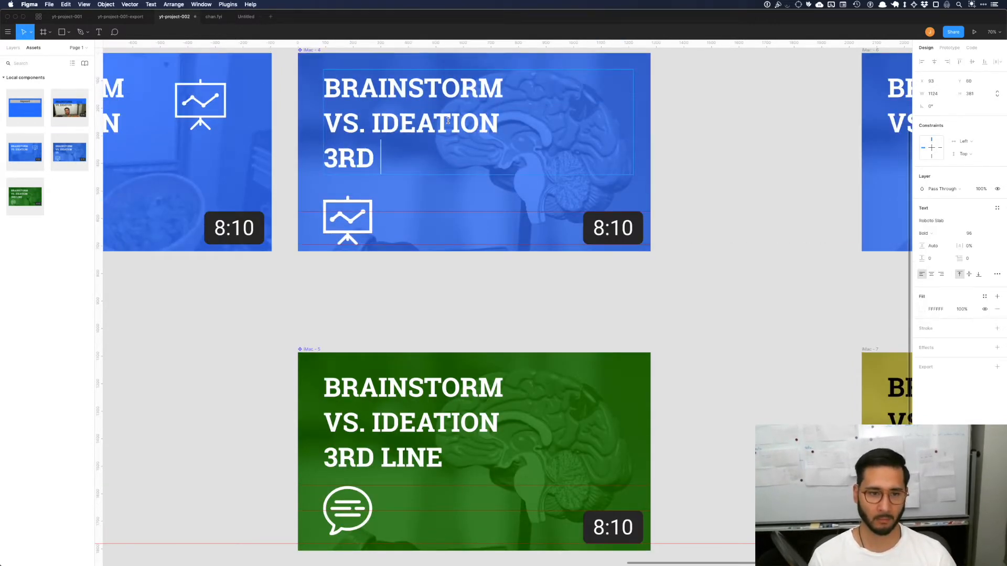
text(LINE)
click(472, 298)
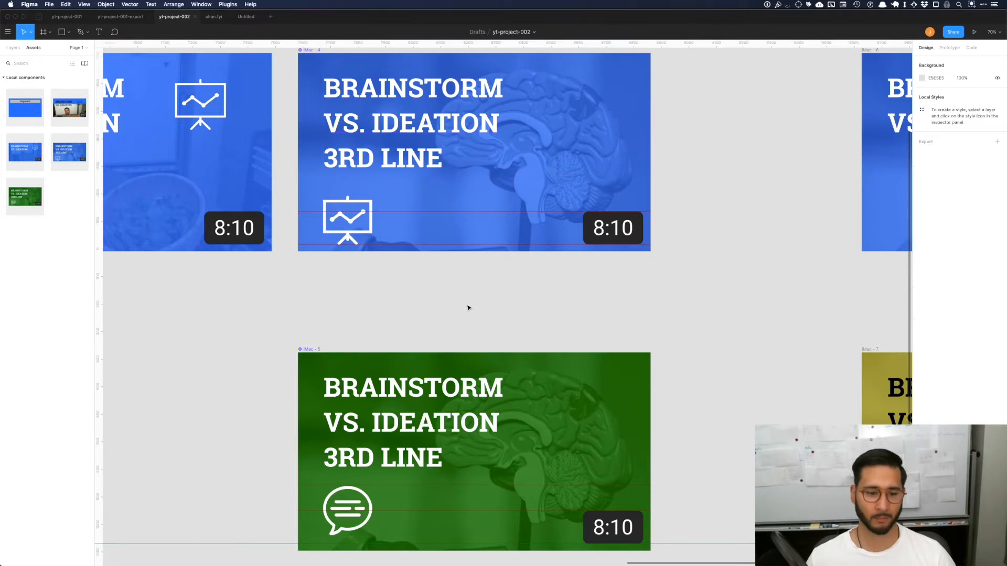
Step: Check the blue component's three-line title and enlarged icon in the MKBHD channel preview
scroll(463, 308, down, 5)
scroll(482, 307, left, 10)
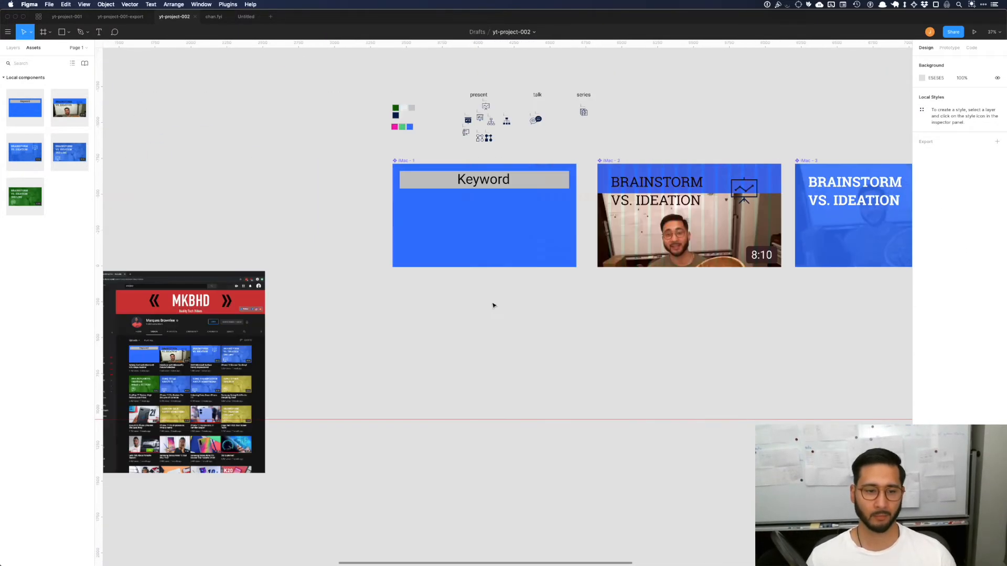
scroll(493, 306, left, 5)
scroll(540, 356, up, 10)
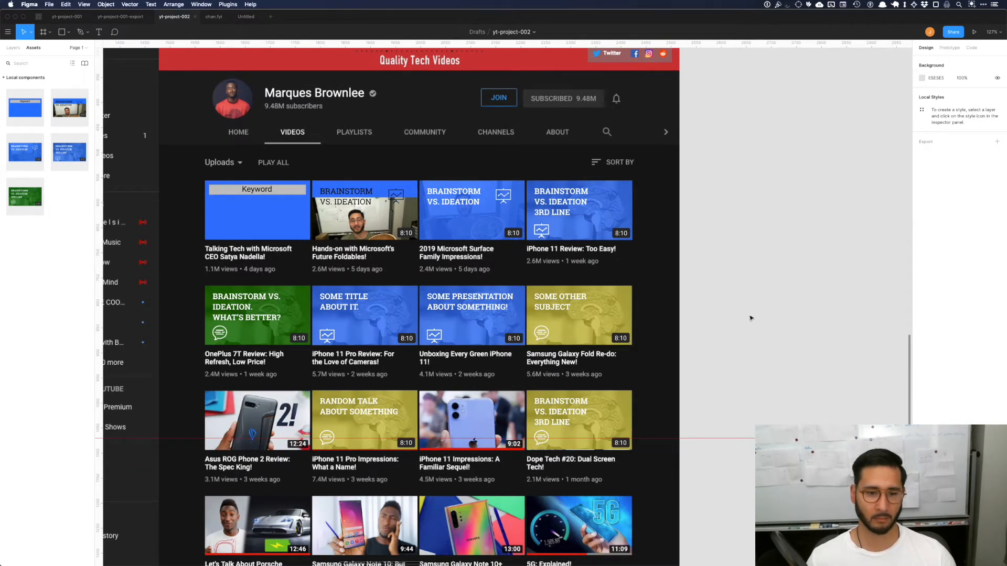
scroll(751, 317, right, 20)
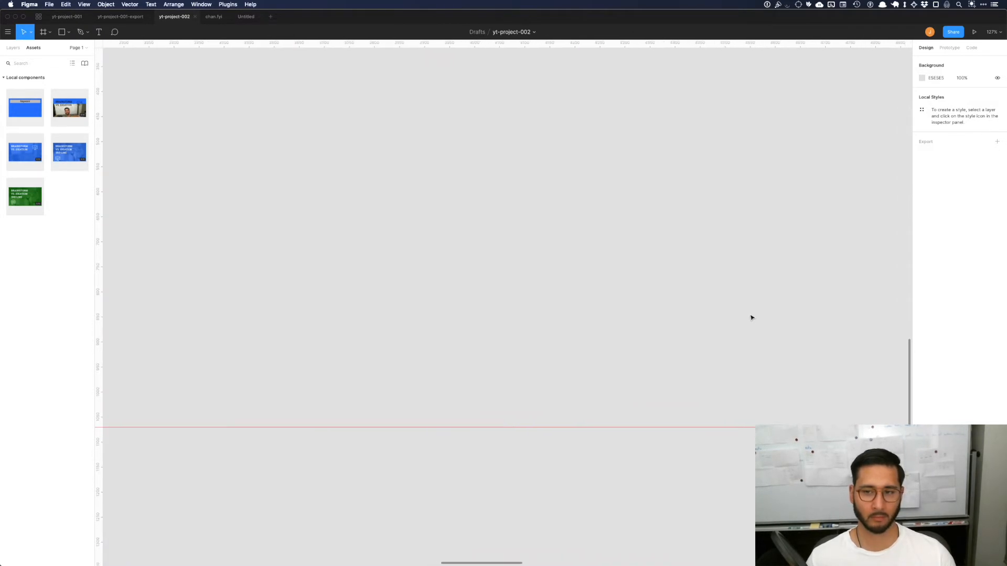
scroll(732, 316, down, 5)
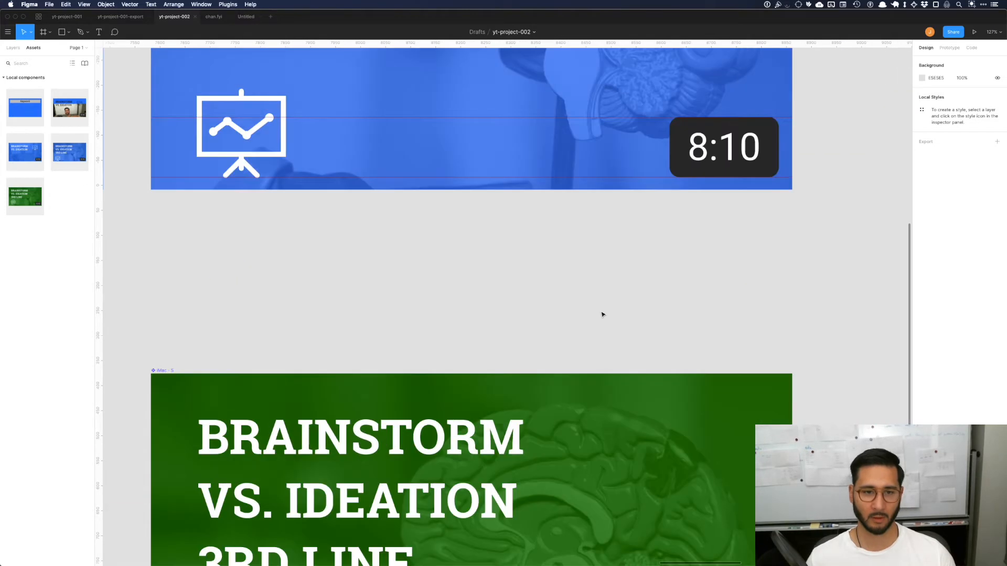
scroll(577, 317, down, 2)
scroll(473, 178, up, 1)
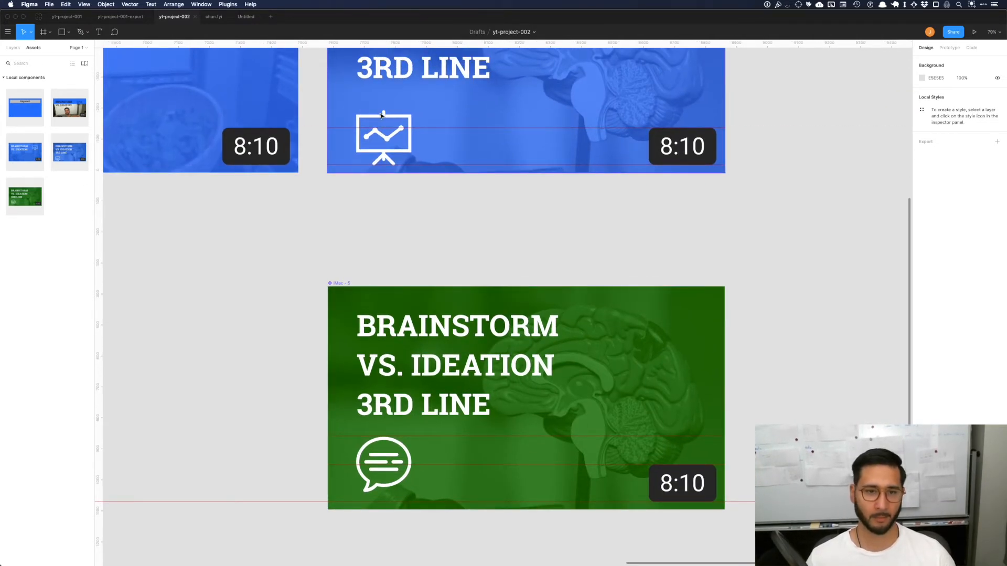
Step: Move the blue brain component's presentation icon up to Y 488, matching the height of the green component's speech-bubble icon
click(381, 116)
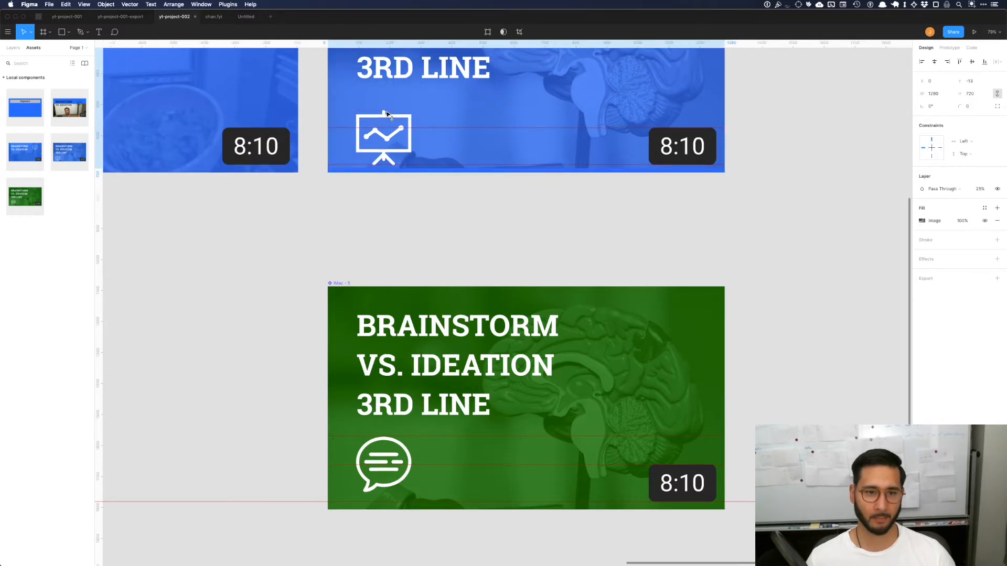
click(384, 113)
drag(385, 120, 387, 114)
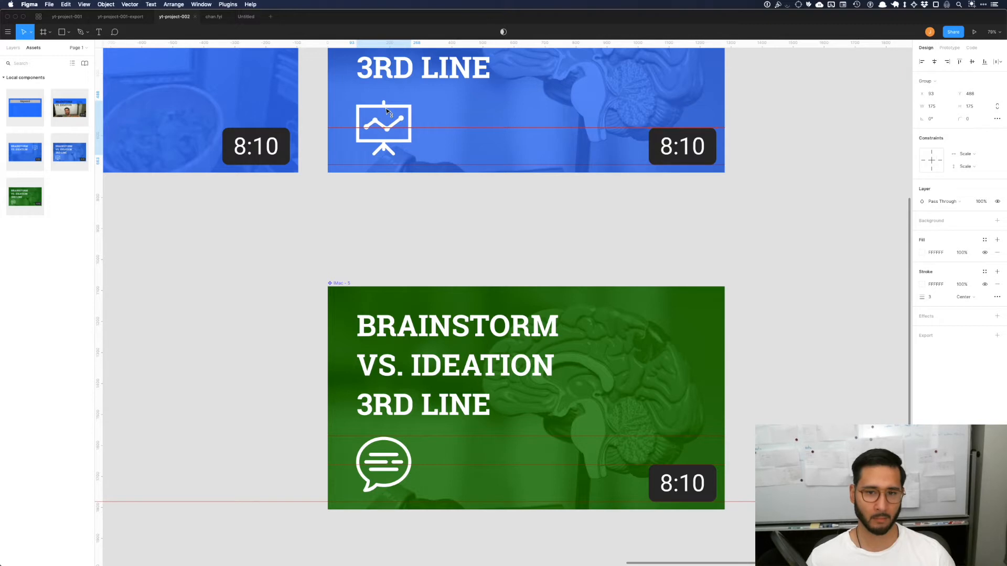
click(399, 458)
click(395, 458)
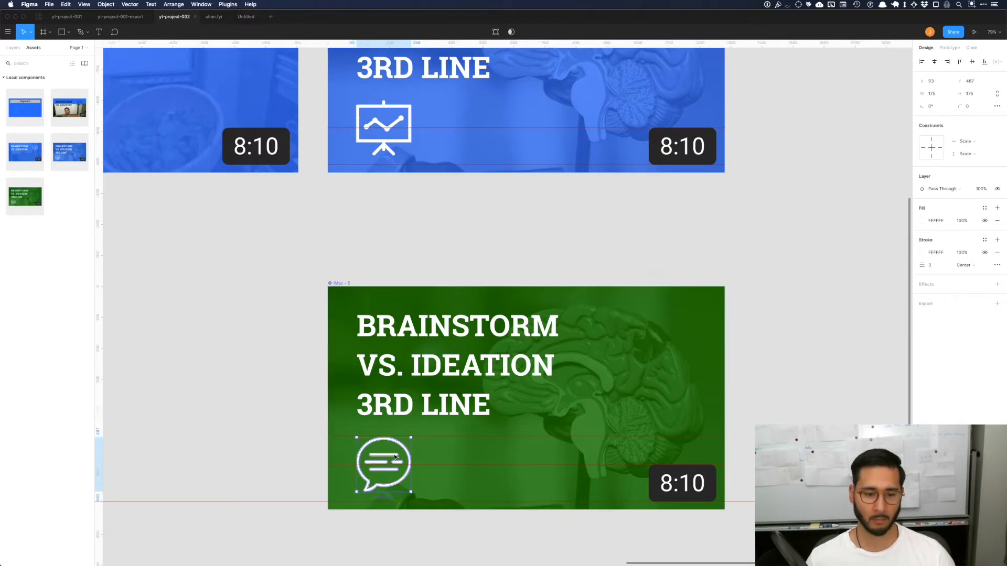
click(453, 241)
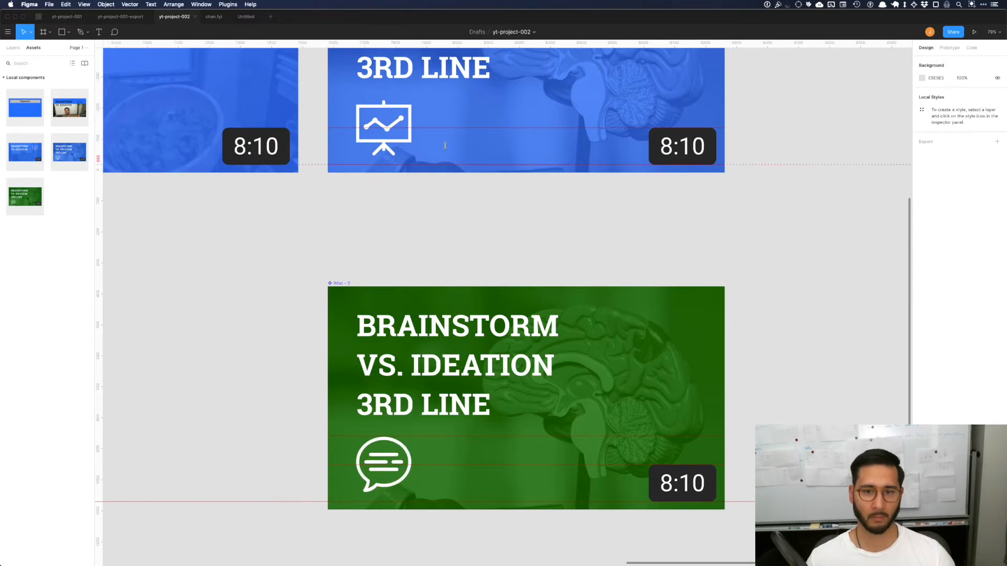
Step: Review the channel preview filled with blue, green and yellow thumbnails at close and distant zoom levels
scroll(471, 242, down, 3)
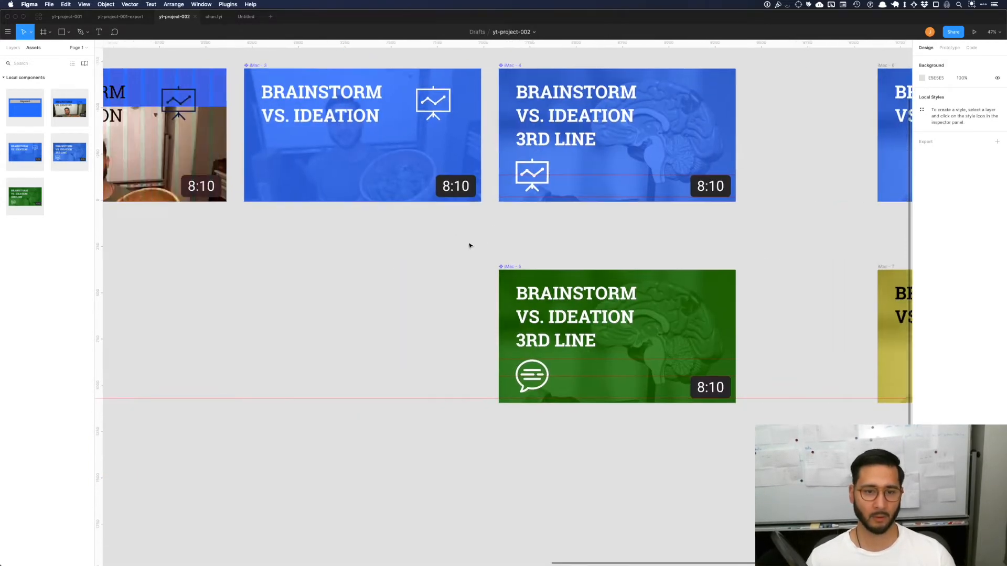
scroll(470, 245, left, 10)
scroll(666, 216, up, 5)
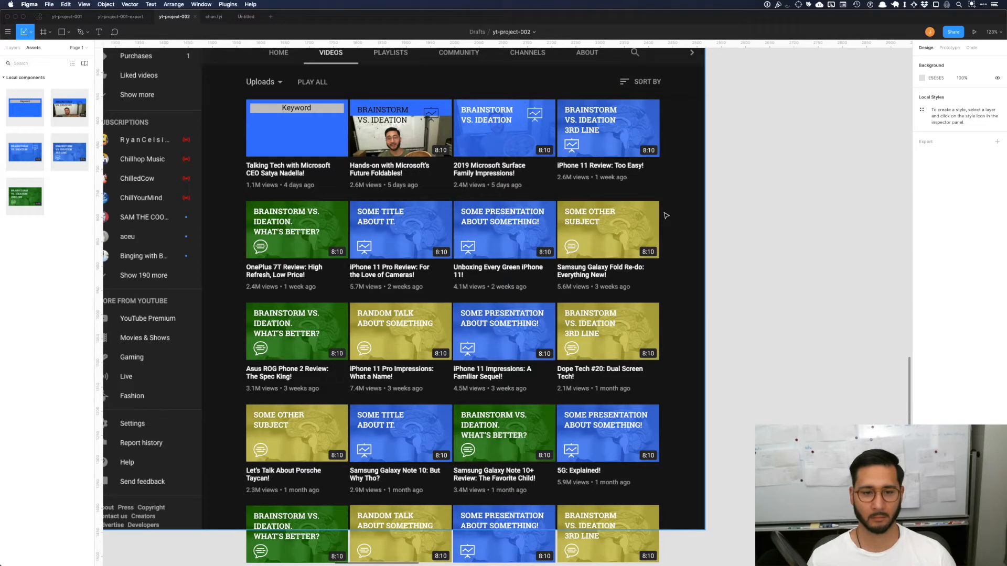
scroll(665, 215, down, 3)
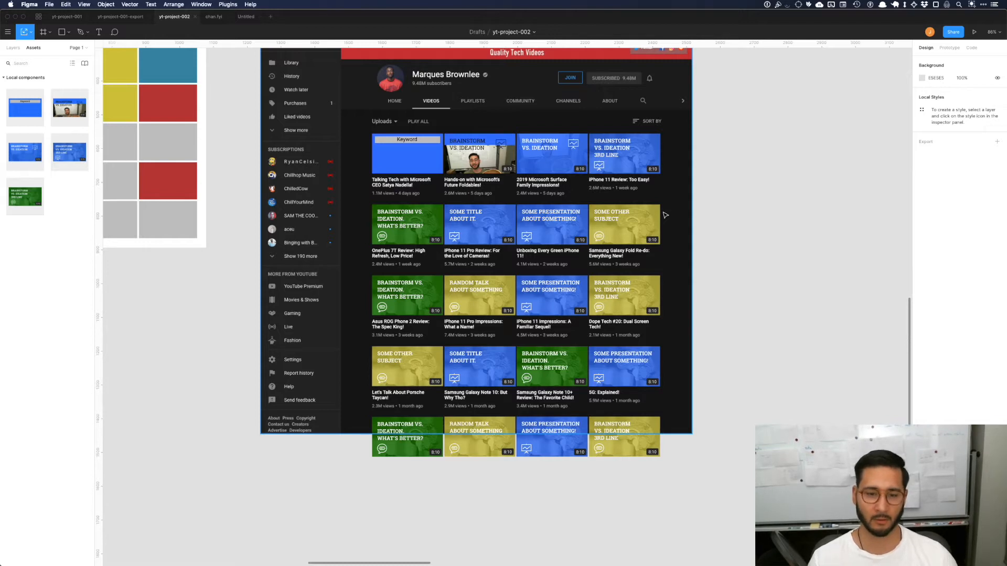
scroll(665, 215, up, 4)
scroll(664, 215, down, 4)
scroll(664, 215, up, 5)
scroll(664, 214, left, 3)
scroll(664, 215, up, 1)
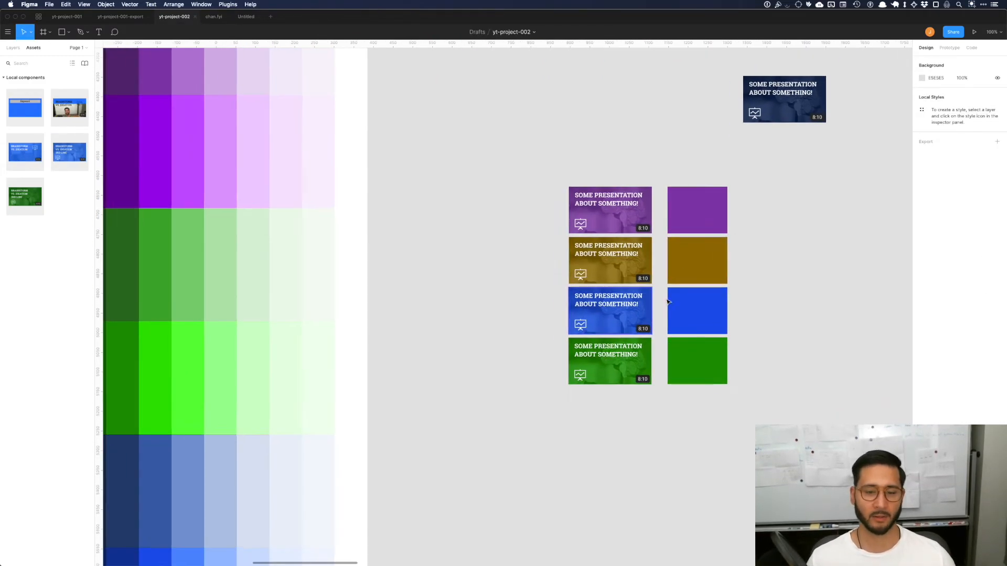
Step: Compare the color-variant thumbnails and swatches beside the shade palette with the multicolored thumbnails in the channel preview
scroll(668, 302, down, 1)
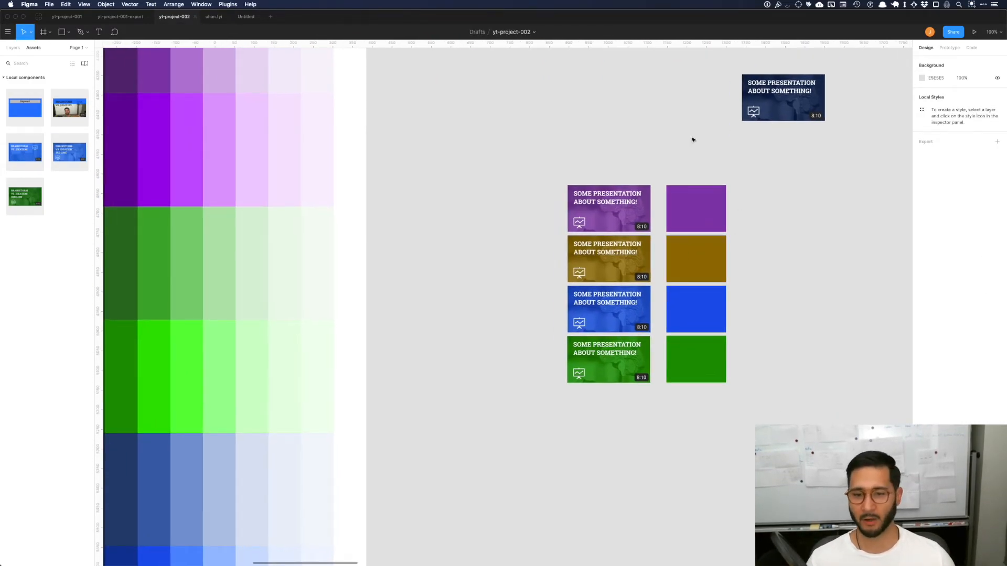
scroll(672, 230, right, 5)
scroll(672, 230, down, 5)
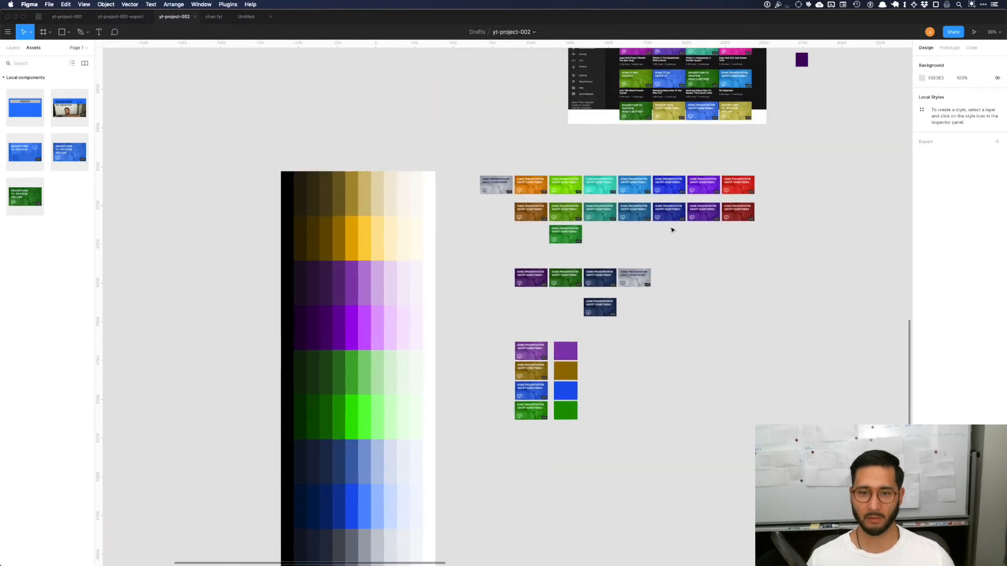
scroll(671, 228, up, 3)
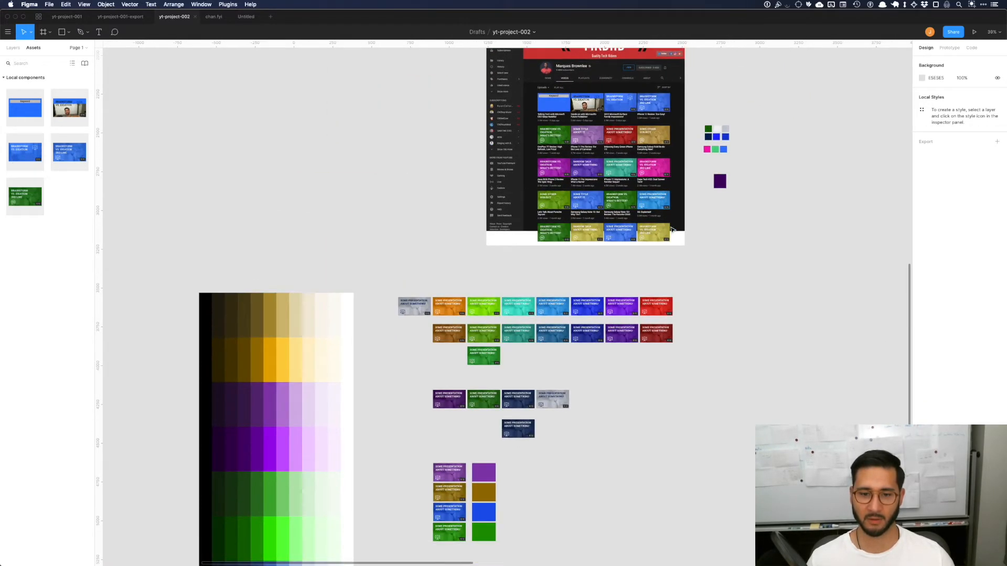
scroll(624, 269, up, 4)
scroll(624, 268, down, 1)
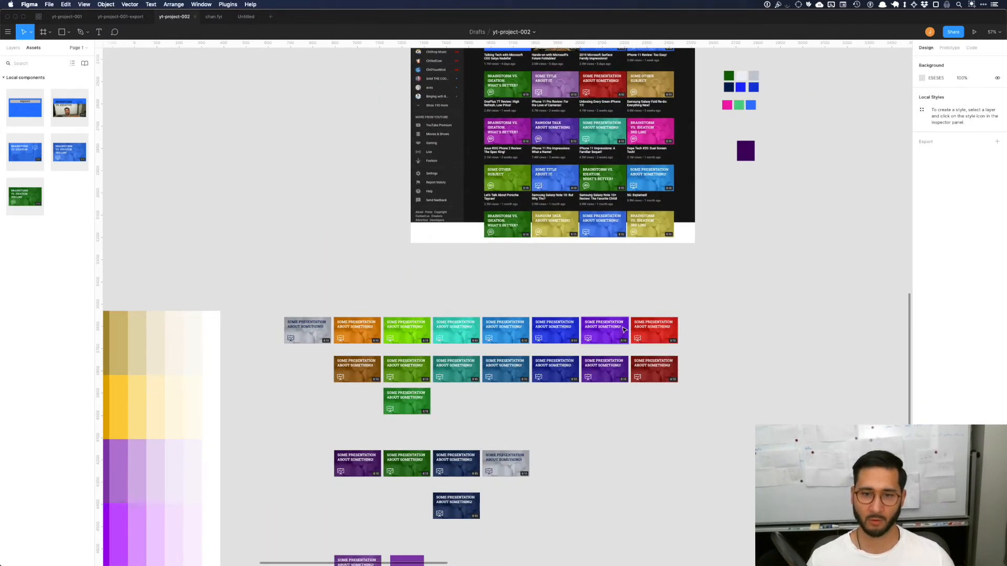
scroll(641, 317, up, 1)
scroll(621, 189, up, 5)
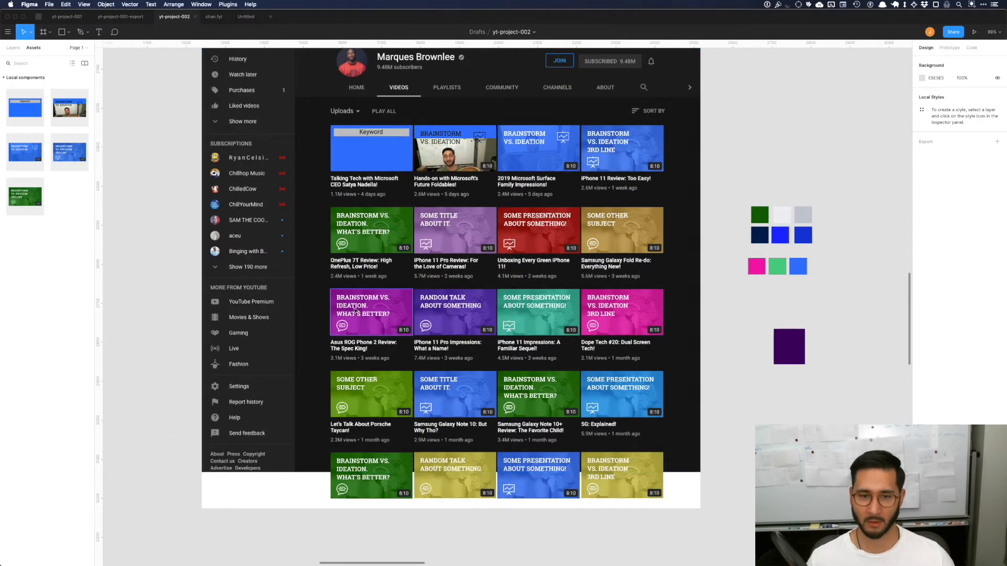
Step: Duplicate the MKBHD channel preview frame and place the copy below the color-variant thumbnails
scroll(596, 303, down, 6)
scroll(596, 303, down, 3)
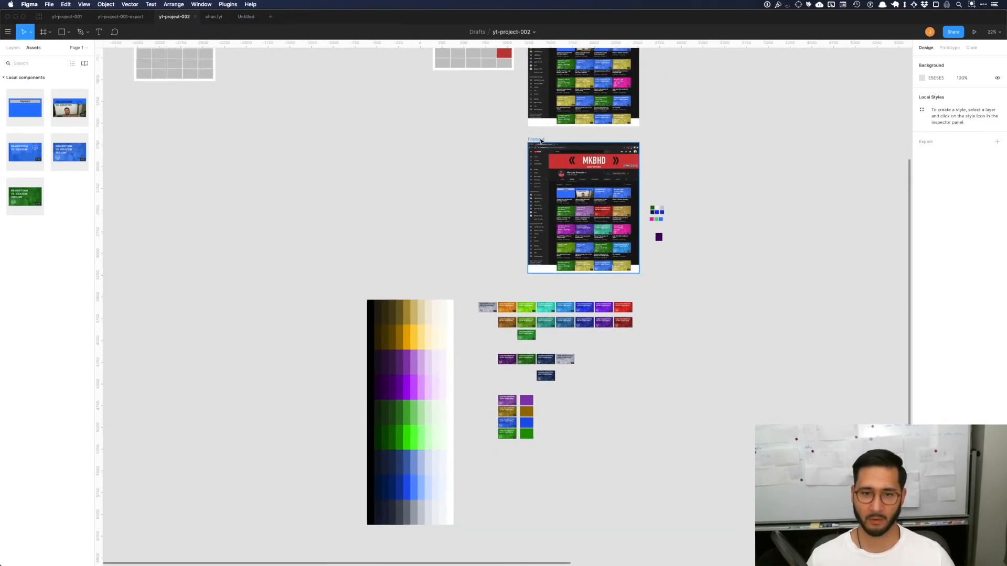
drag(543, 393, 548, 459)
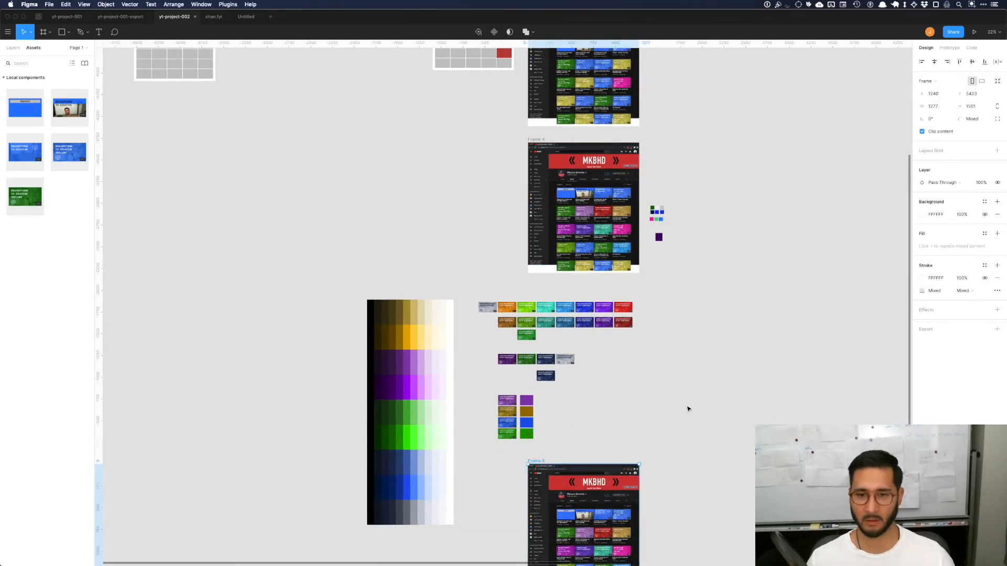
click(687, 408)
Step: Clear the contents of the duplicated channel preview frame
scroll(598, 359, down, 4)
scroll(600, 359, up, 5)
scroll(603, 355, up, 2)
scroll(603, 355, down, 2)
drag(771, 458, 514, 249)
key(BackSpace)
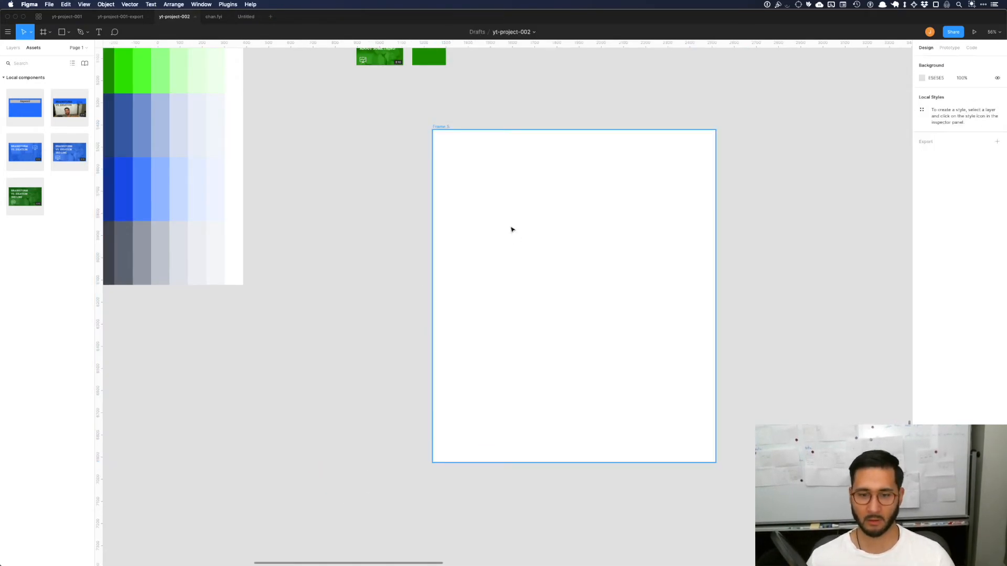
click(821, 369)
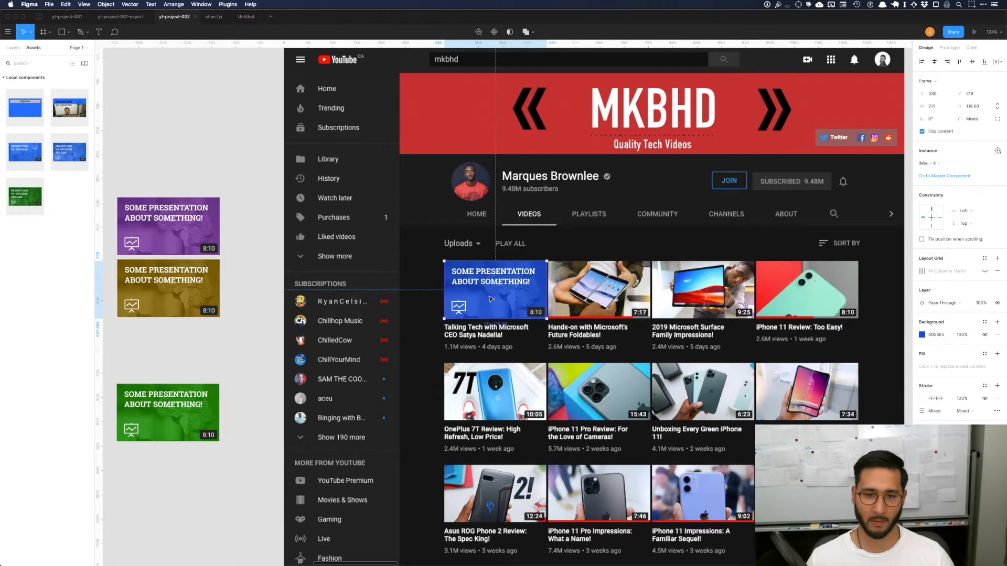
Step: Place the green and ochre presentation thumbnails over the second and third video slots of the preview's first row, aligned with the blue one
drag(171, 405, 601, 282)
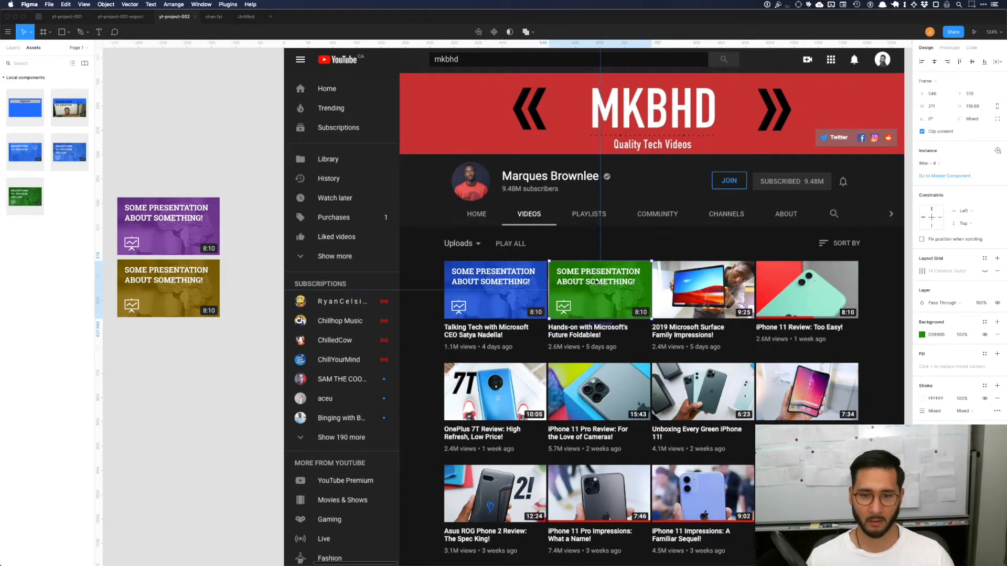
drag(198, 306, 781, 312)
scroll(720, 291, up, 5)
click(536, 288)
drag(536, 288, 535, 289)
click(690, 297)
drag(690, 297, 659, 301)
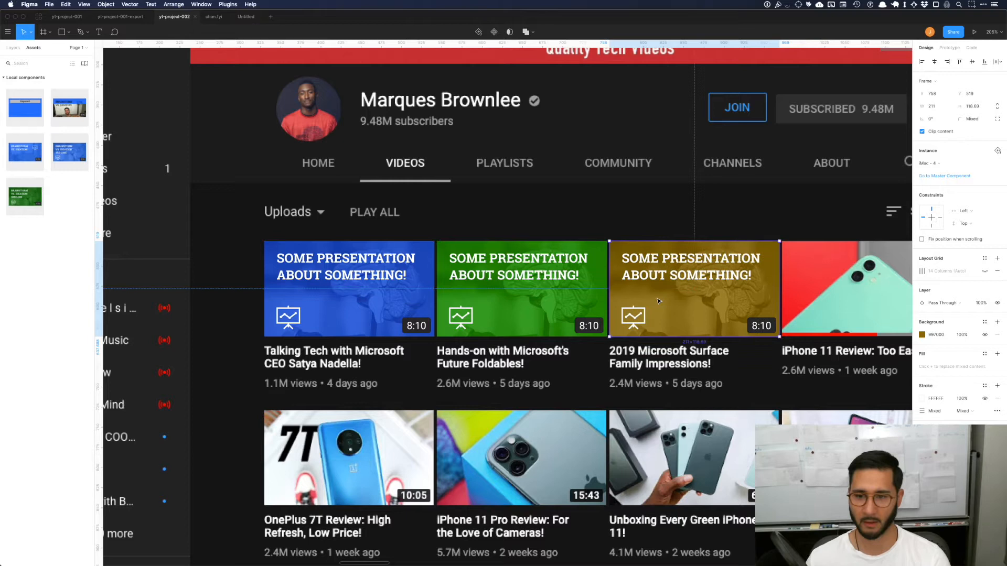
Step: Place a copy of the purple presentation thumbnail over the fourth video slot of the preview's first row
scroll(649, 302, down, 5)
scroll(649, 302, down, 2)
scroll(648, 302, right, 2)
click(781, 253)
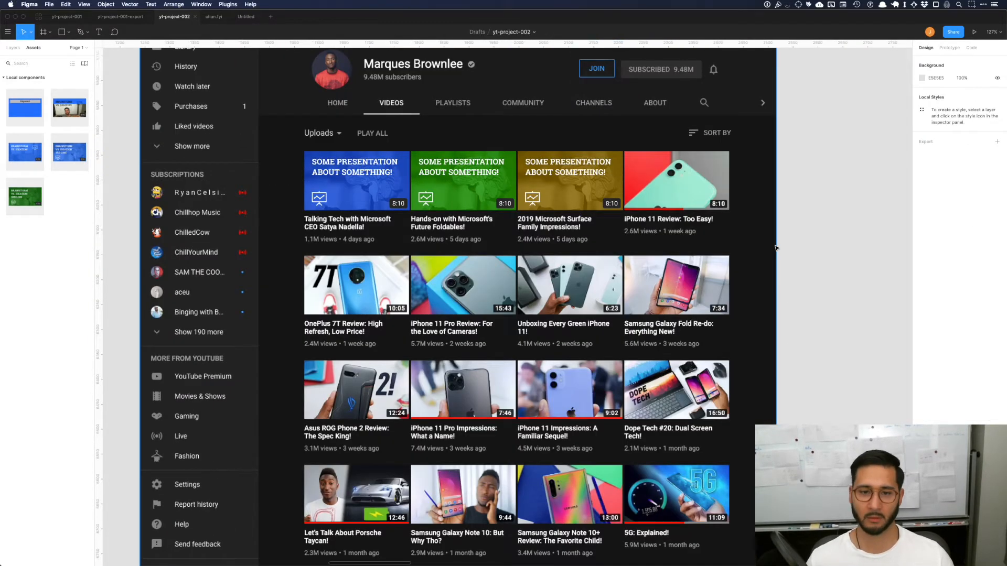
scroll(779, 249, left, 1)
scroll(778, 249, up, 1)
scroll(510, 187, left, 2)
drag(163, 176, 796, 228)
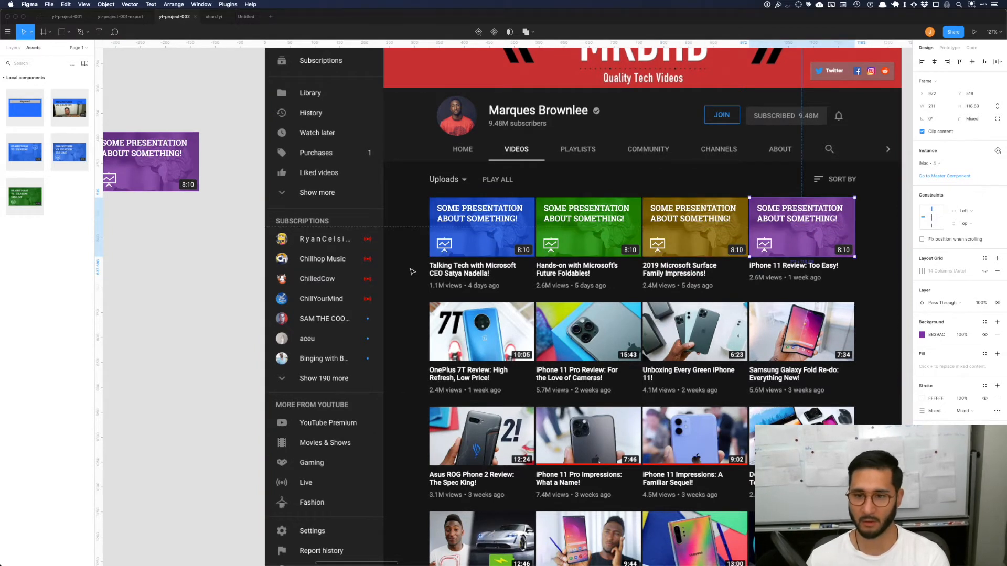
click(200, 292)
scroll(200, 290, down, 5)
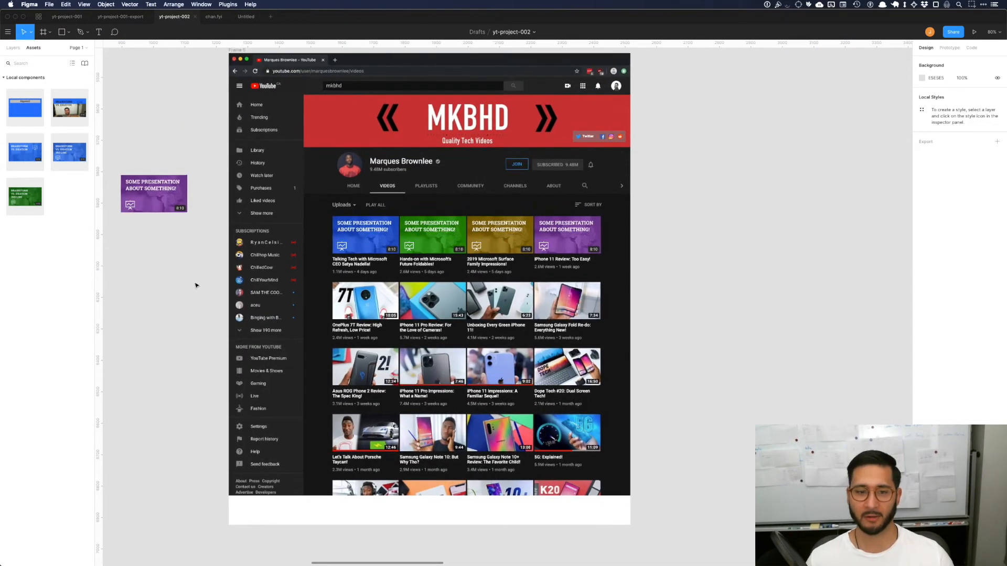
Step: Duplicate the first row's four colored thumbnails over the second row of videos
scroll(196, 286, up, 2)
scroll(196, 285, left, 2)
drag(449, 283, 615, 362)
click(741, 337)
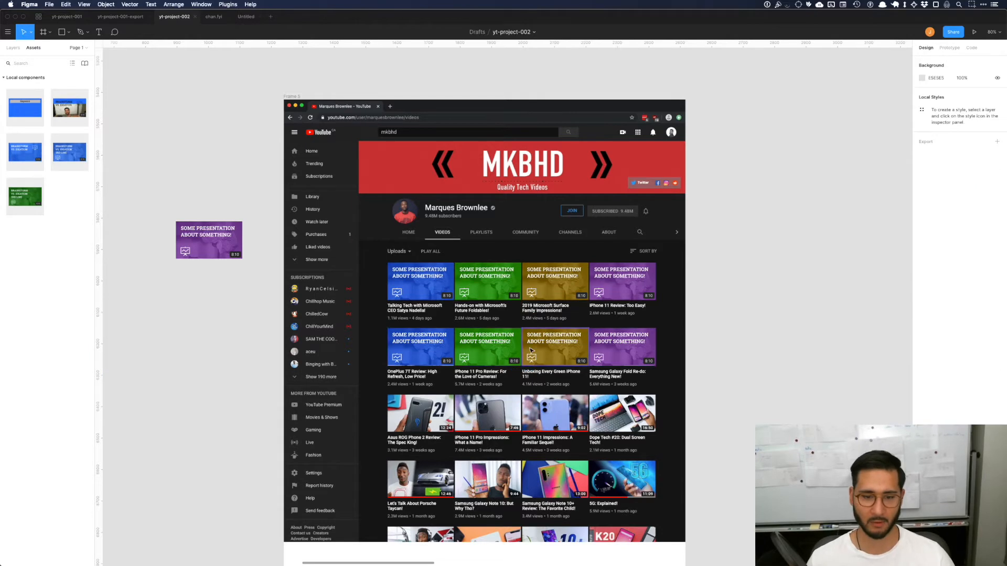
Step: Try to move the second row's blue thumbnail over the second video slot of the third row
drag(422, 351, 491, 418)
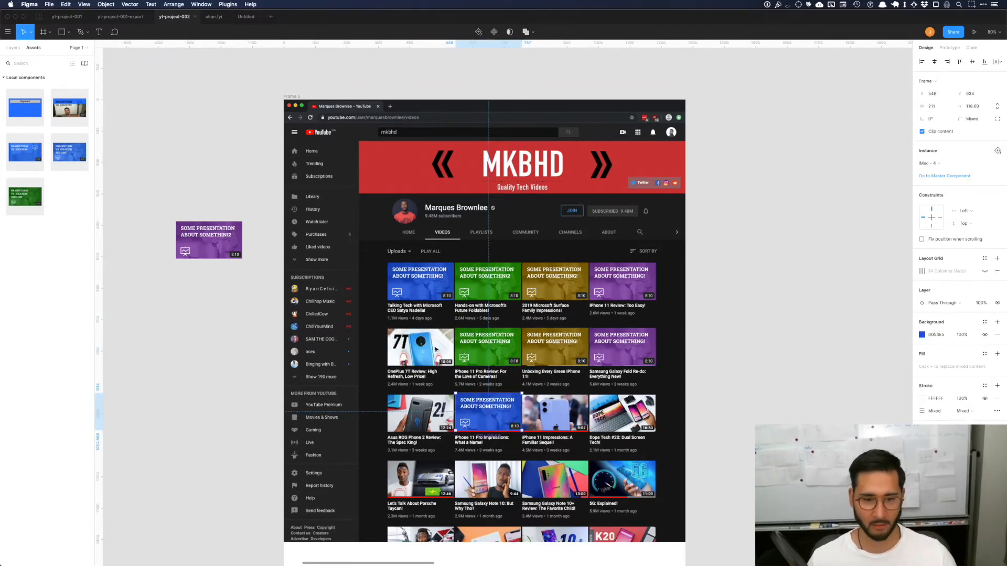
scroll(435, 350, down, 3)
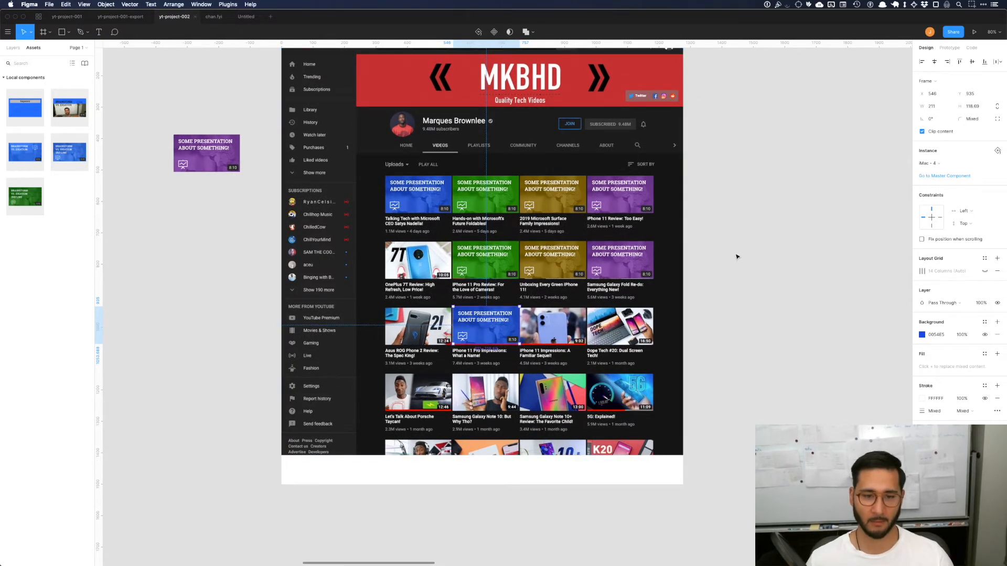
key(ctrl+z)
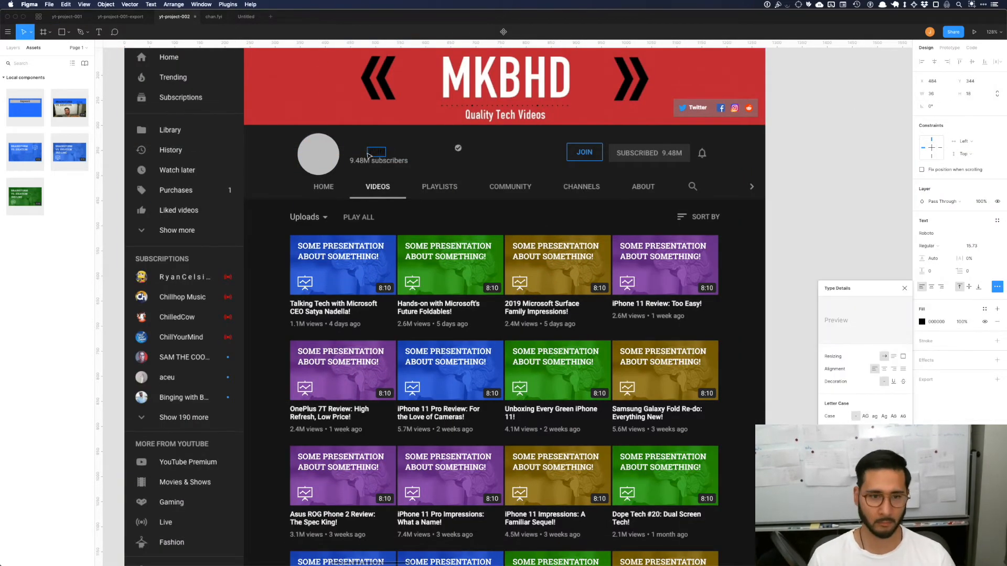
Step: Compare the saturated and muted thumbnail variants and their color swatches with the adjacent channel preview
click(974, 247)
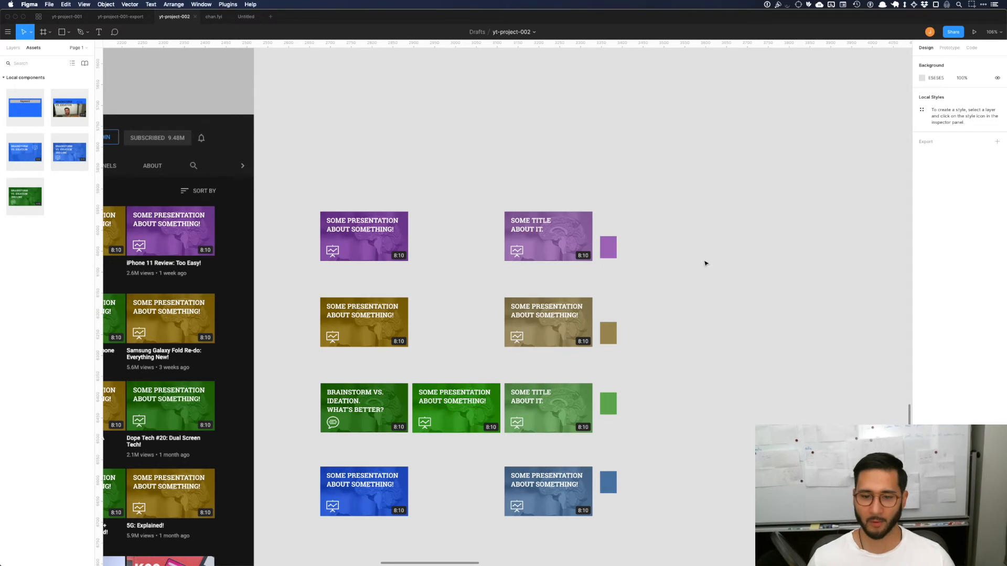
scroll(705, 263, down, 5)
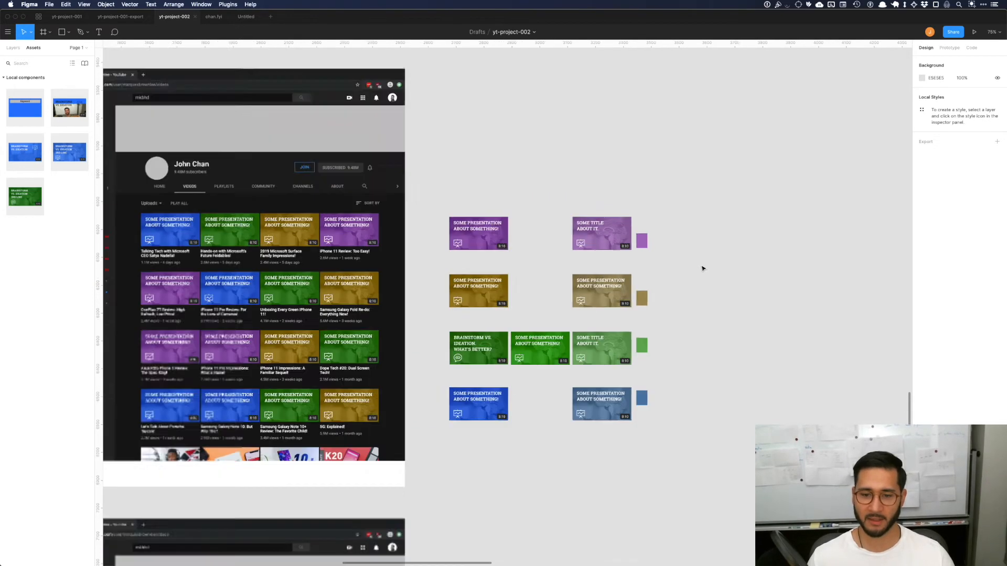
scroll(700, 268, down, 4)
drag(659, 178, 665, 168)
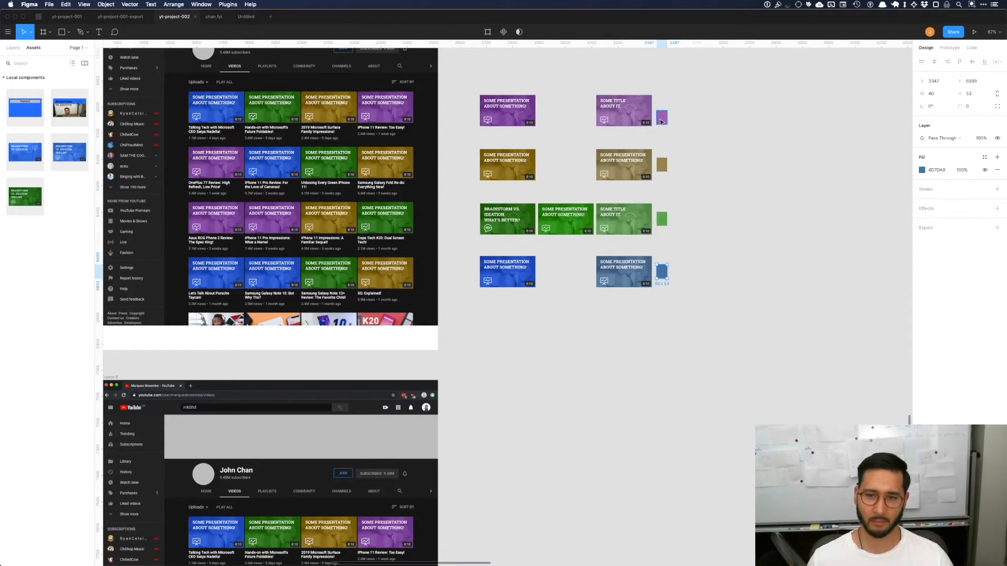
click(710, 130)
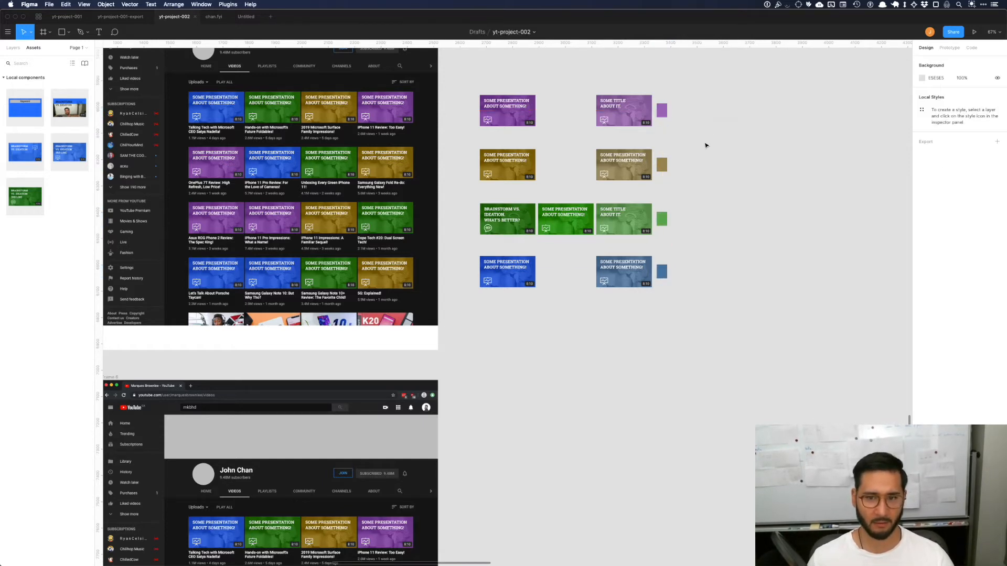
scroll(681, 225, down, 2)
scroll(682, 226, left, 1)
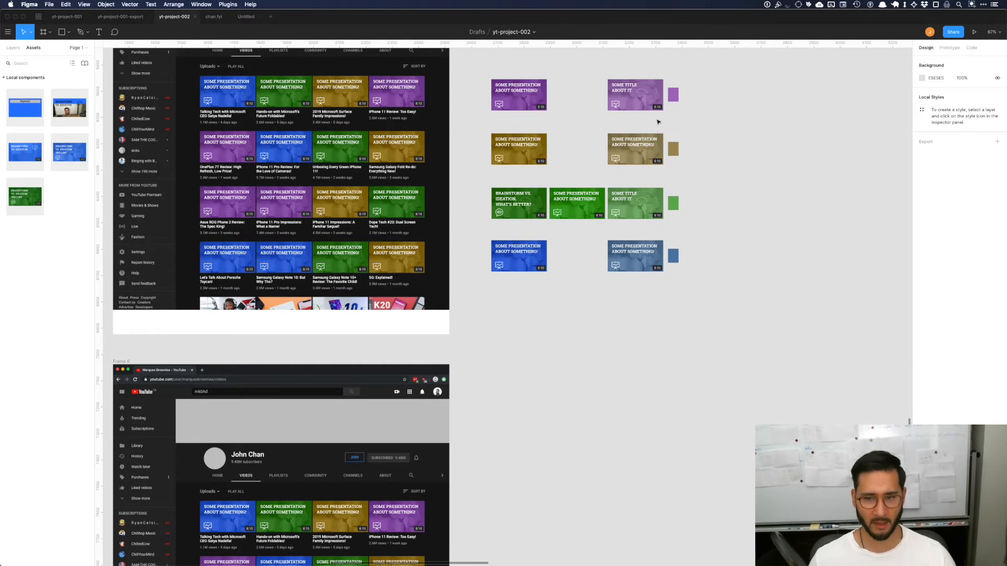
scroll(659, 121, down, 3)
scroll(659, 122, left, 1)
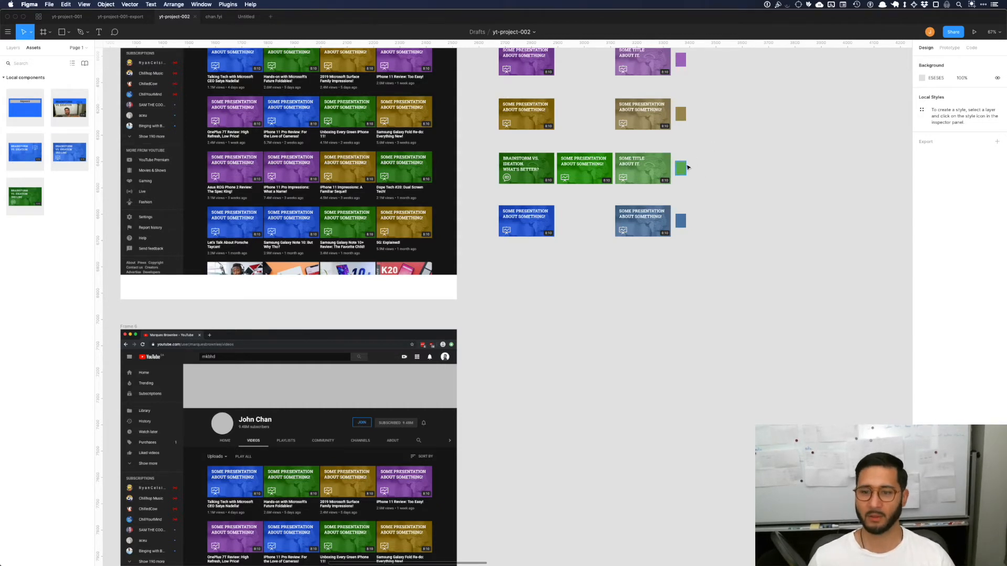
Step: View the color styles available for the green swatch's fill
click(685, 168)
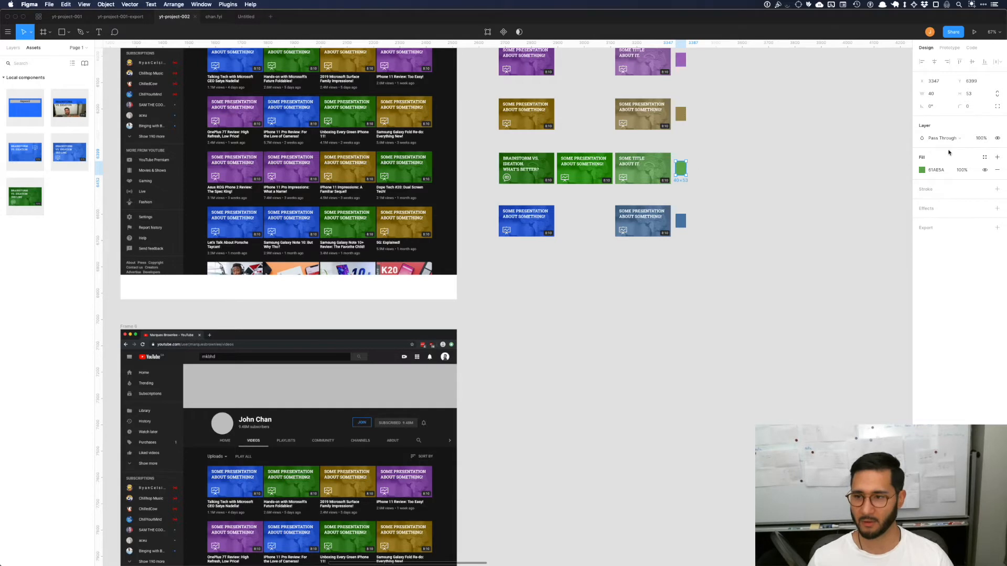
click(983, 157)
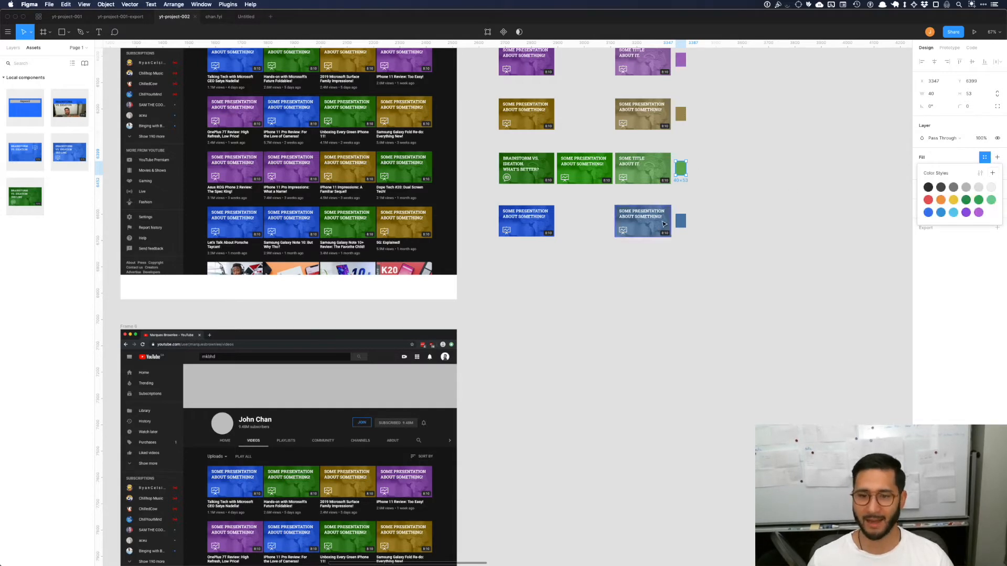
click(684, 269)
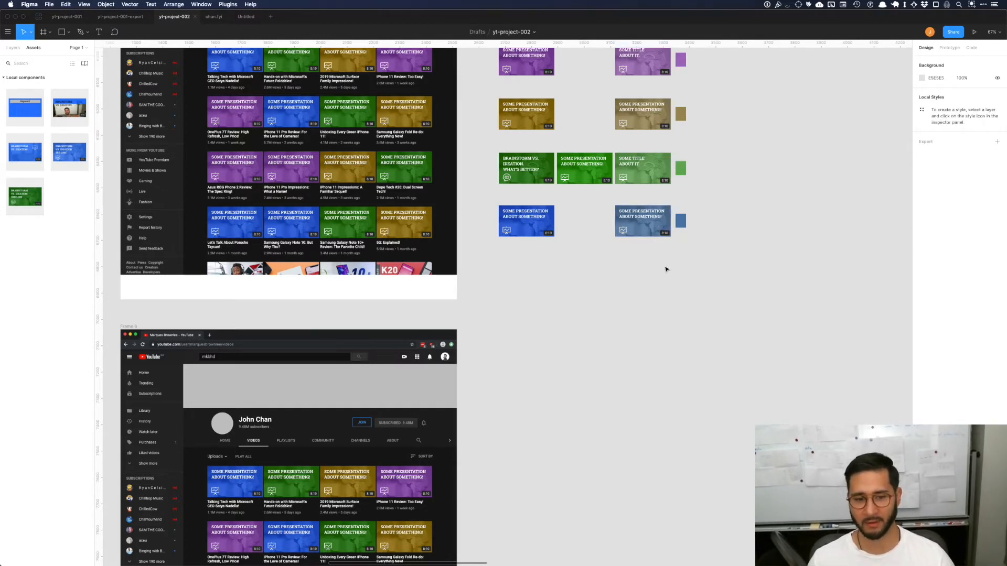
Step: Recolor the purple thumbnails in the lower channel preview with the color of the muted purple swatch
scroll(628, 297, down, 3)
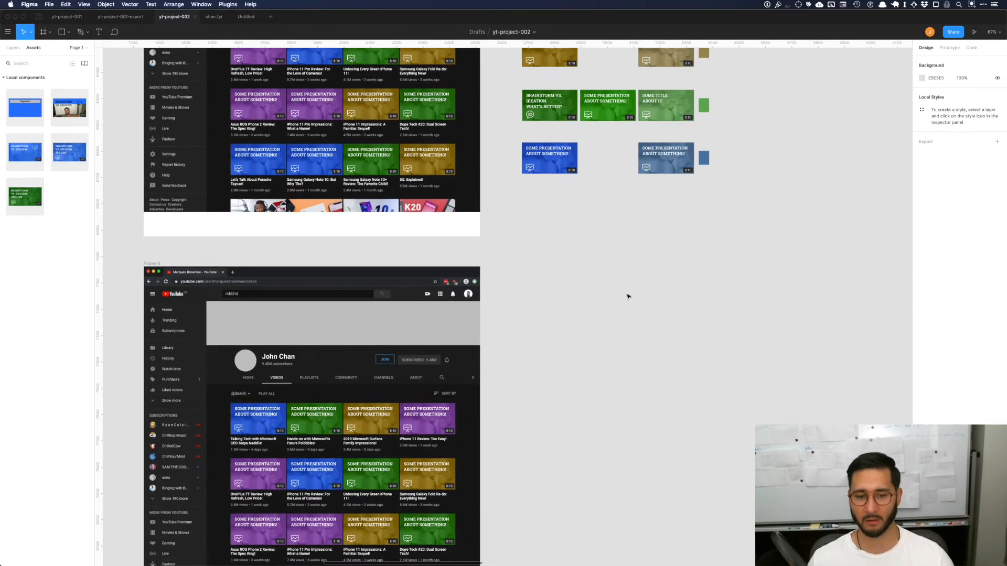
ctrl+scroll(625, 293, down, 3)
scroll(647, 256, down, 3)
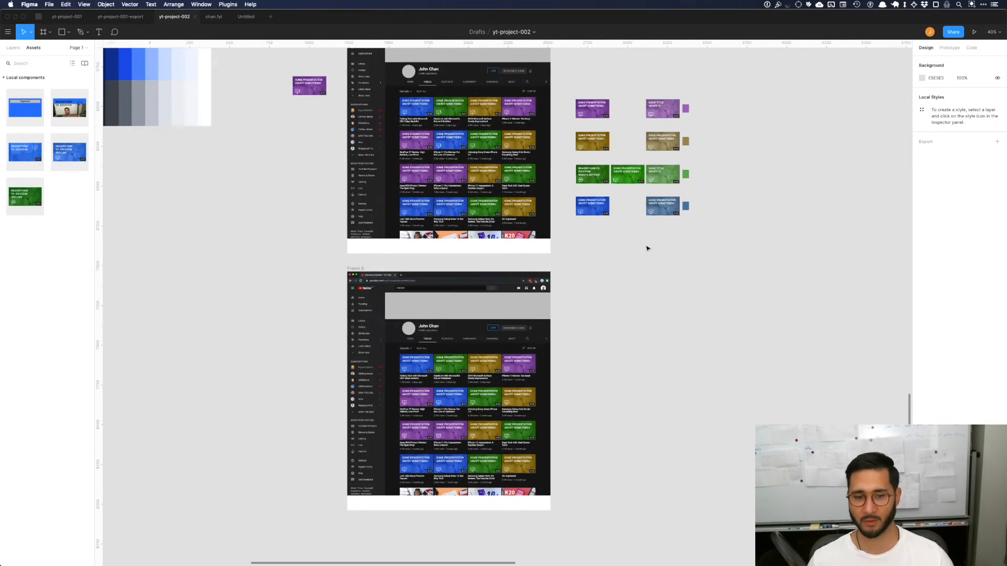
drag(518, 372, 430, 405)
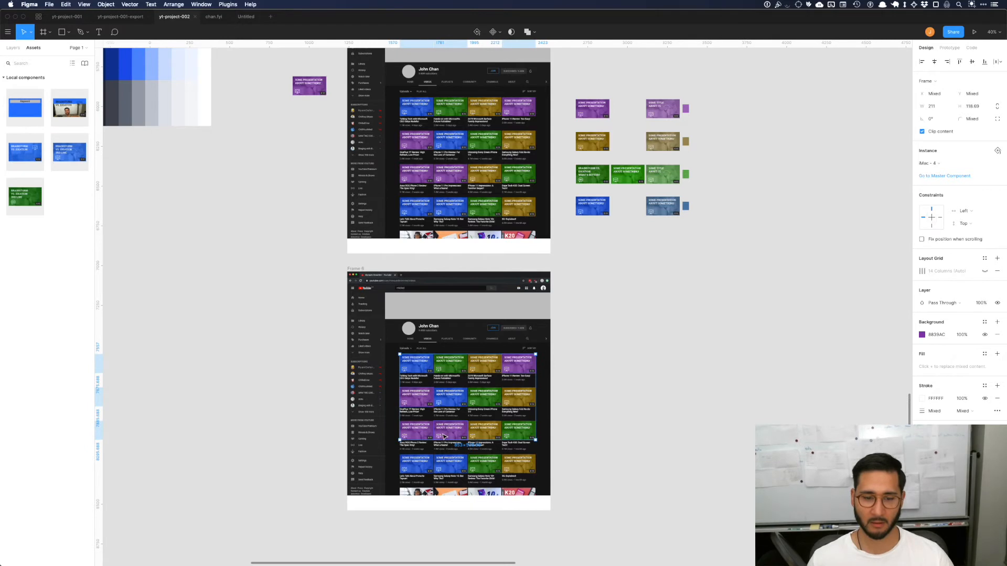
key(i)
click(686, 109)
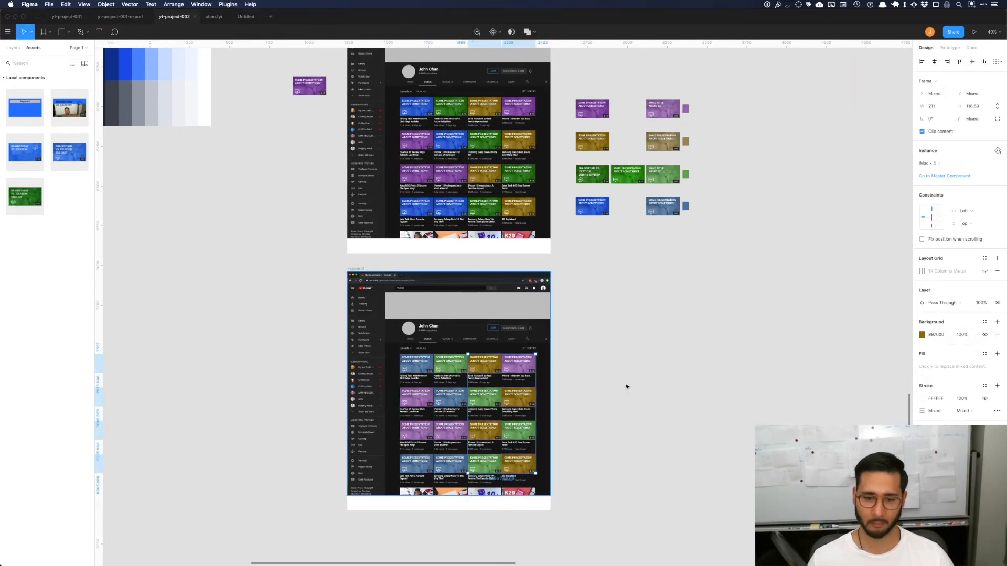
click(627, 386)
Step: Compare the muted thumbnails in the lower channel preview with the saturated thumbnails in the upper one
scroll(628, 386, up, 5)
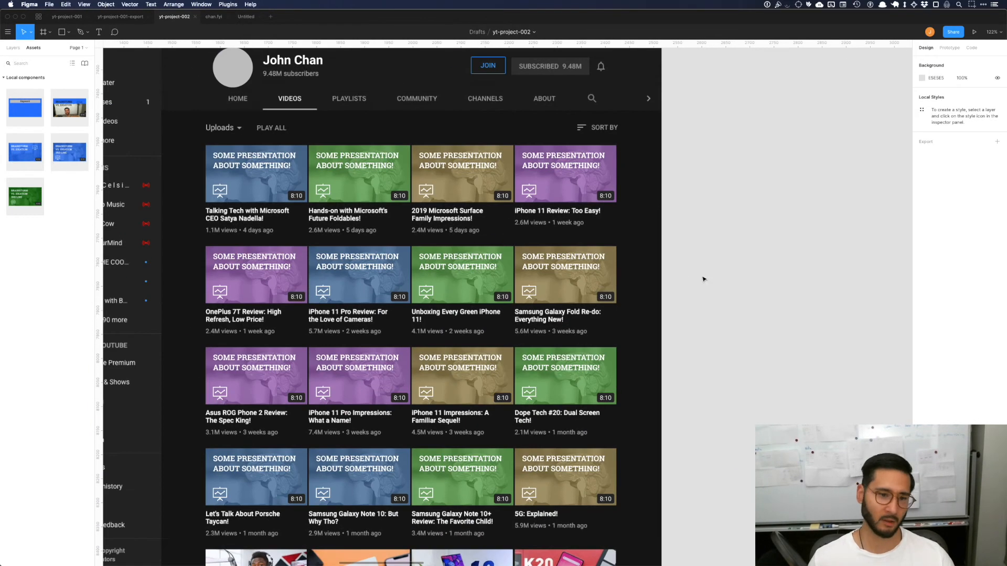
scroll(764, 270, down, 1)
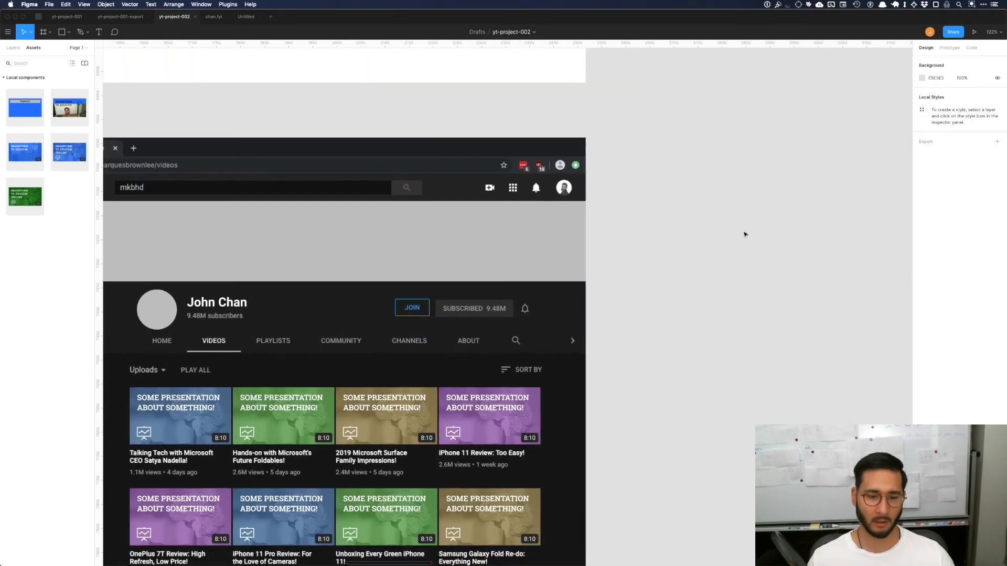
scroll(745, 235, down, 15)
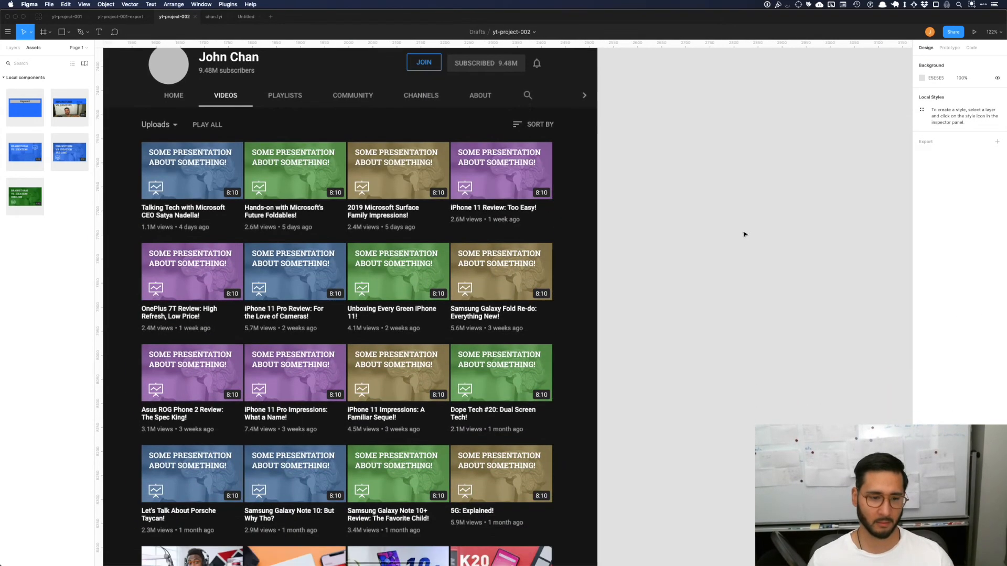
scroll(746, 229, up, 15)
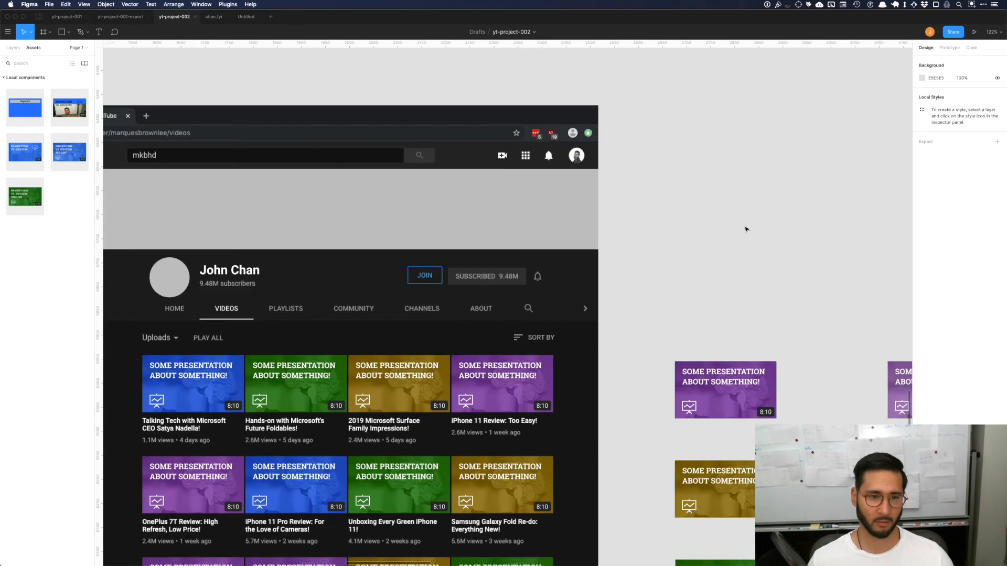
scroll(746, 229, down, 4)
scroll(746, 229, down, 3)
scroll(746, 229, left, 2)
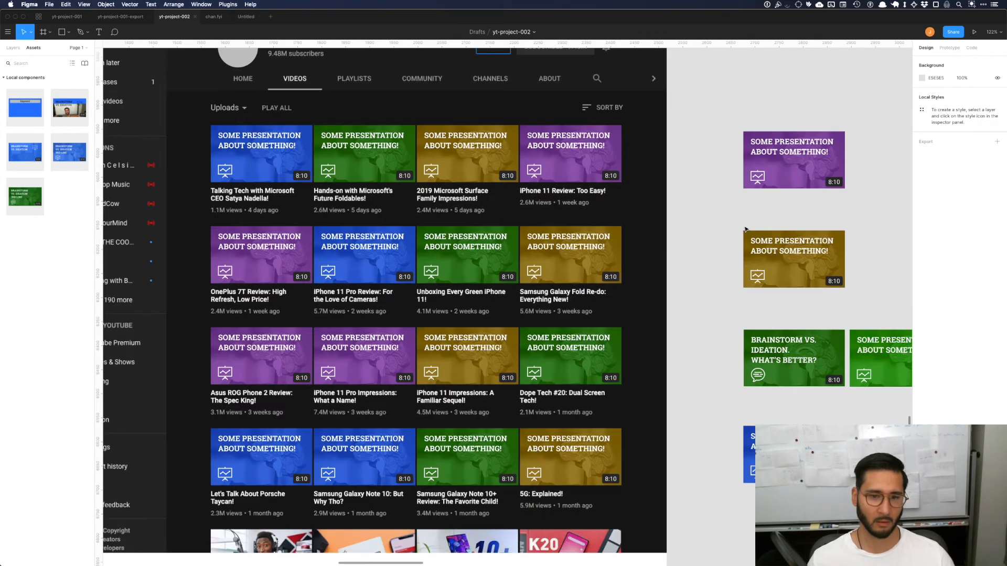
Step: Duplicate the saturated purple thumbnail into the gap beside it and change the copy's background to a dark purple
scroll(747, 229, down, 4)
scroll(719, 266, right, 4)
drag(620, 265, 693, 265)
click(921, 273)
drag(849, 384, 890, 385)
drag(662, 252, 662, 184)
click(661, 238)
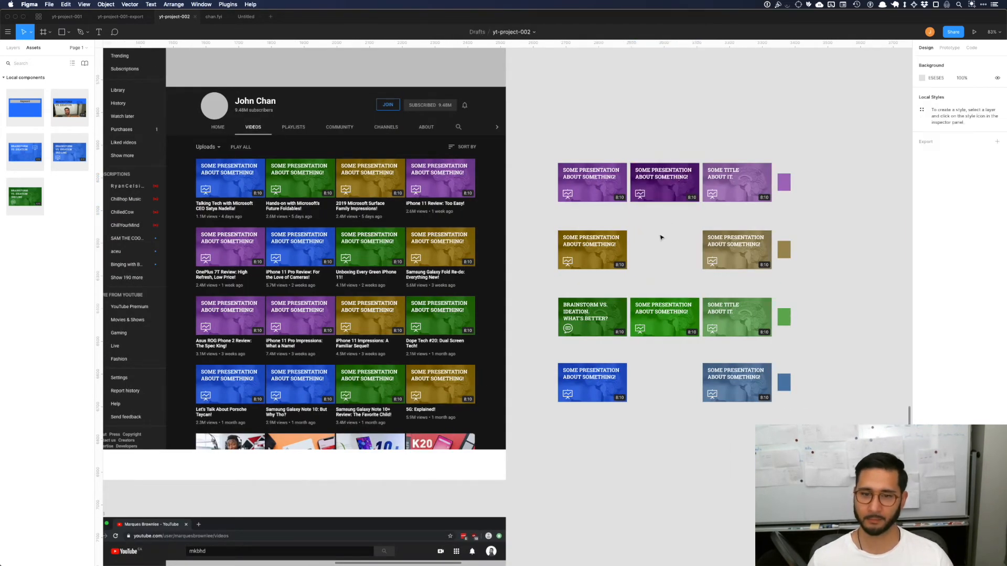
Step: Apply the dark purple variant's properties to the purple thumbnails in the upper channel preview
click(441, 178)
shift+click(230, 247)
key(alt+super+v)
Step: Duplicate the saturated ochre thumbnail into the gap beside it and change the copy's background to a dark brown
drag(592, 252, 664, 251)
click(921, 272)
drag(848, 384, 844, 384)
Step: Apply the dark brown background to the ochre thumbnails in the upper channel preview
click(440, 247)
click(653, 392)
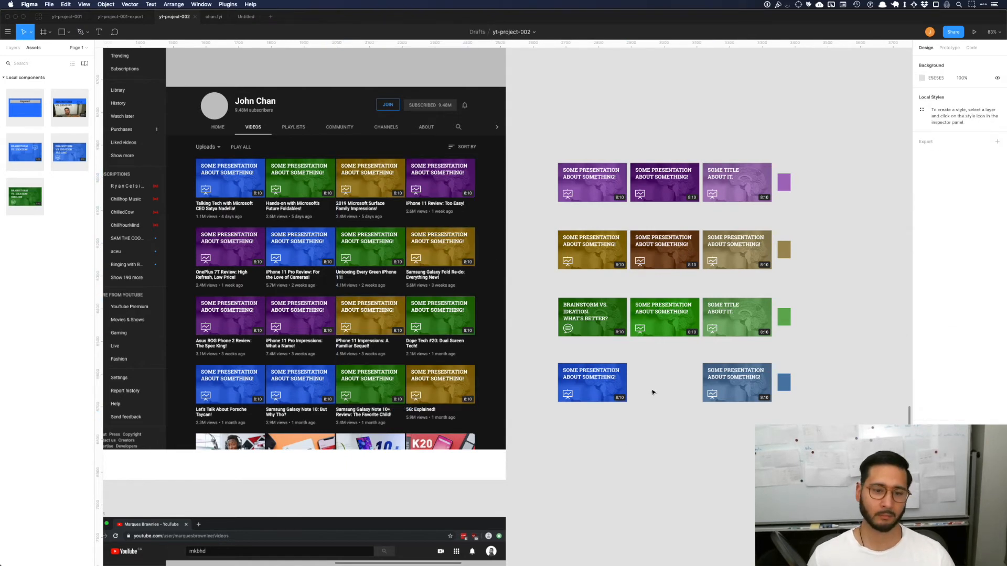
click(676, 254)
click(923, 273)
click(607, 451)
key(shift+super+z)
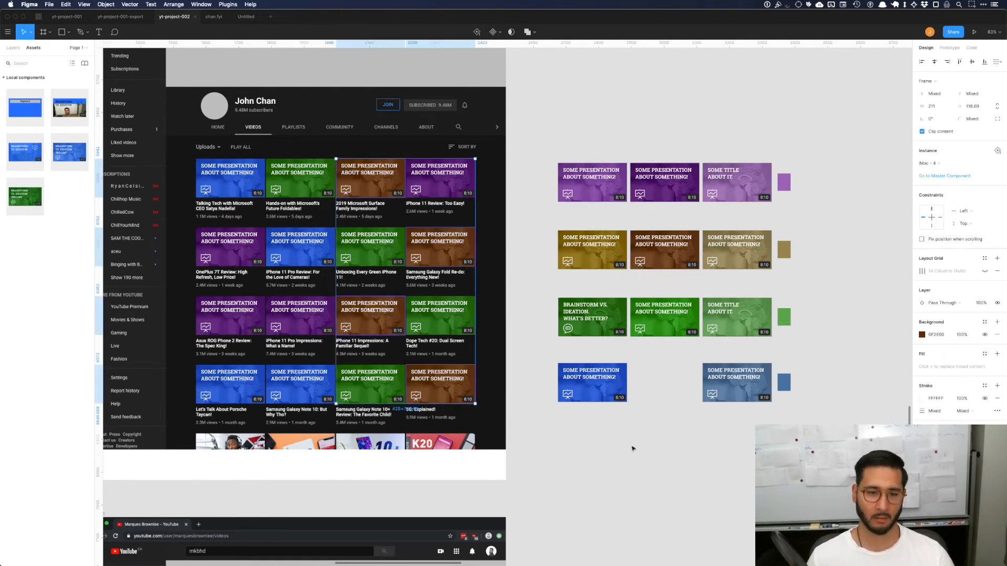
click(632, 448)
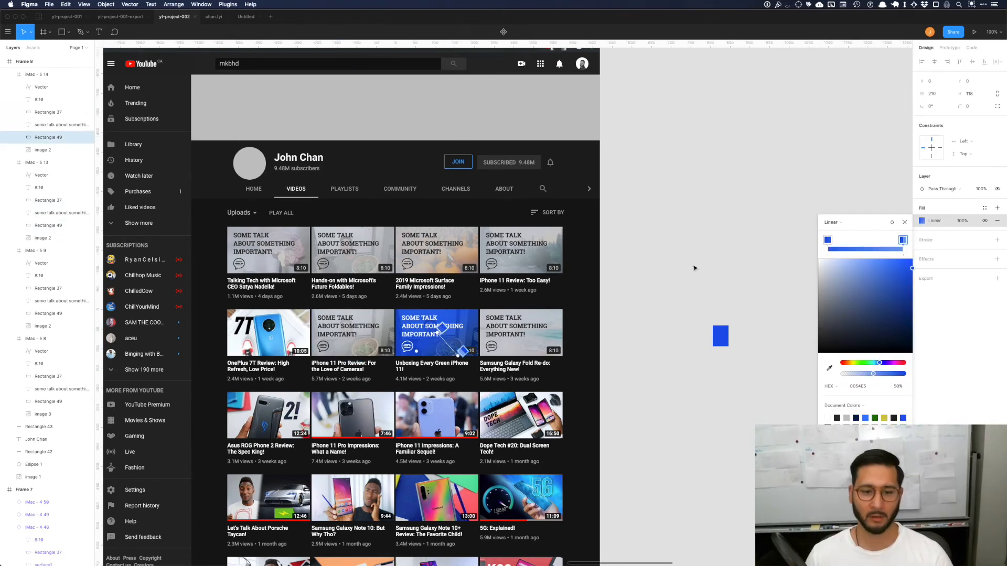
Step: Close the thumbnail background style settings and examine the blue accent thumbnail among the muted grey ones in the channel preview
key(Escape)
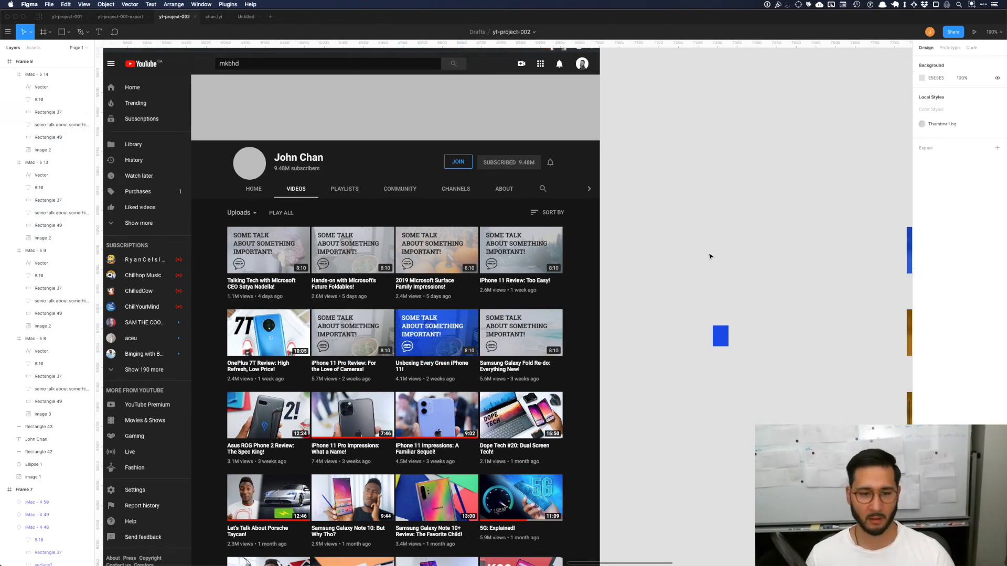
scroll(710, 255, left, 3)
scroll(711, 256, right, 3)
scroll(711, 257, up, 2)
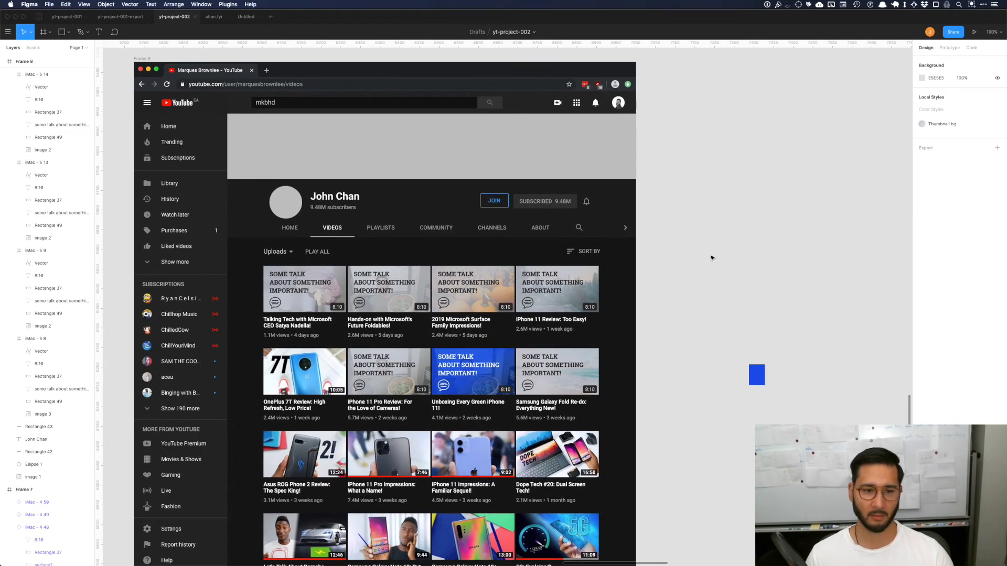
scroll(711, 258, down, 3)
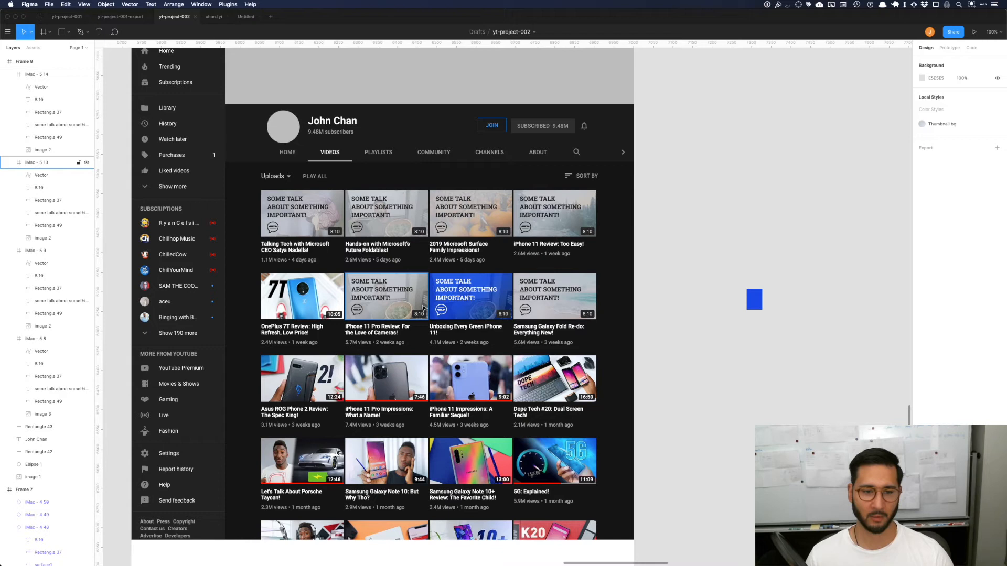
scroll(424, 310, left, 3)
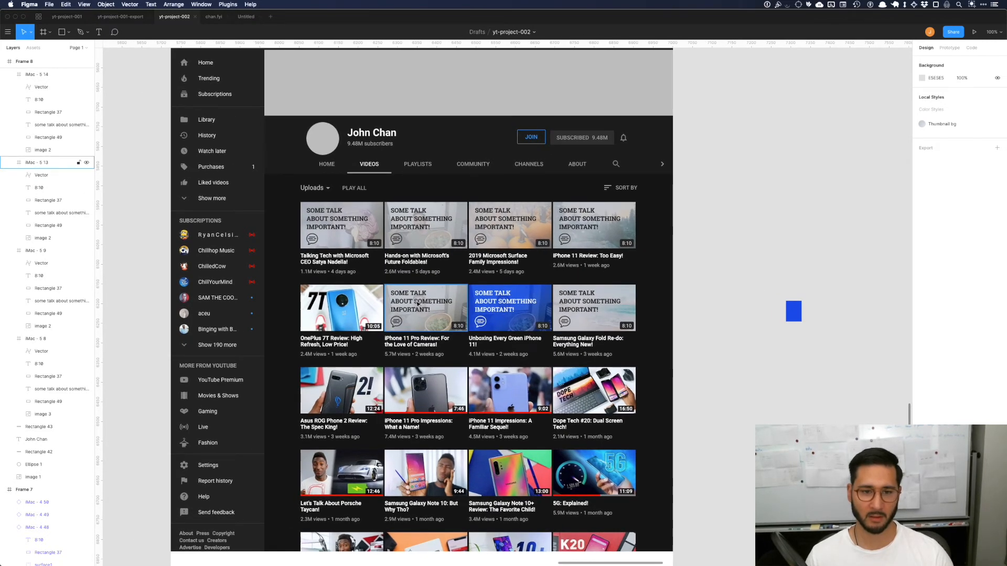
scroll(425, 311, right, 3)
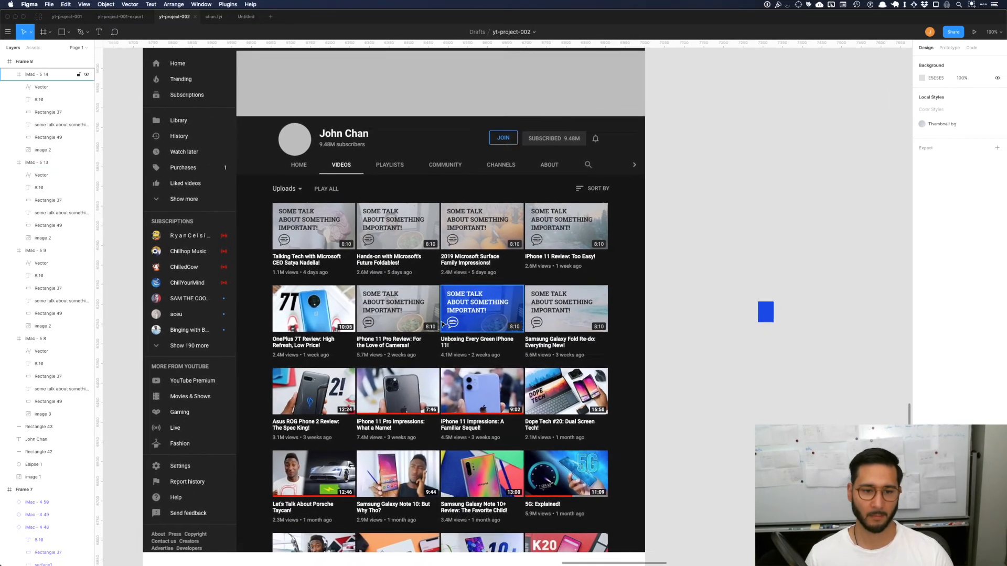
scroll(404, 309, right, 2)
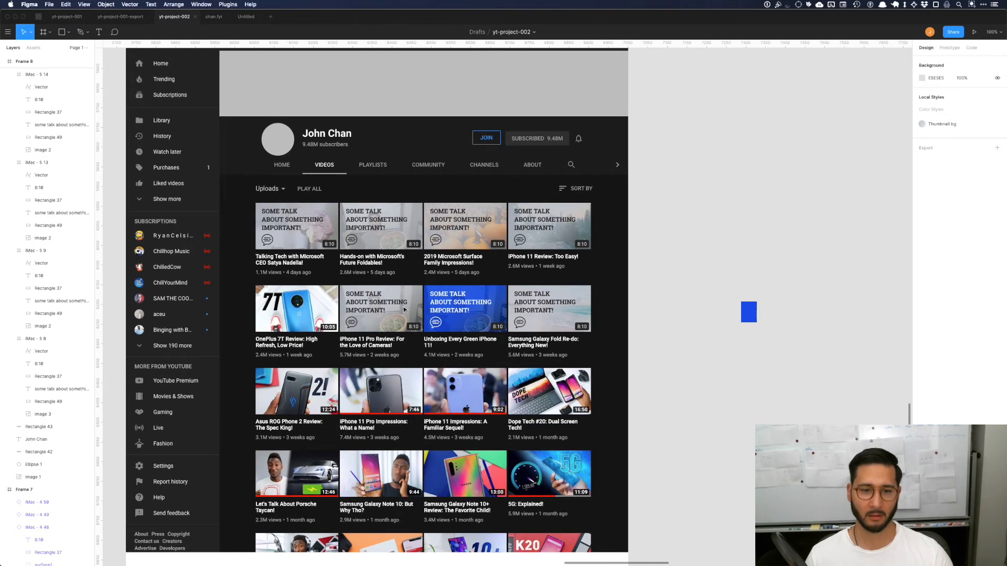
scroll(404, 310, up, 3)
scroll(414, 309, right, 3)
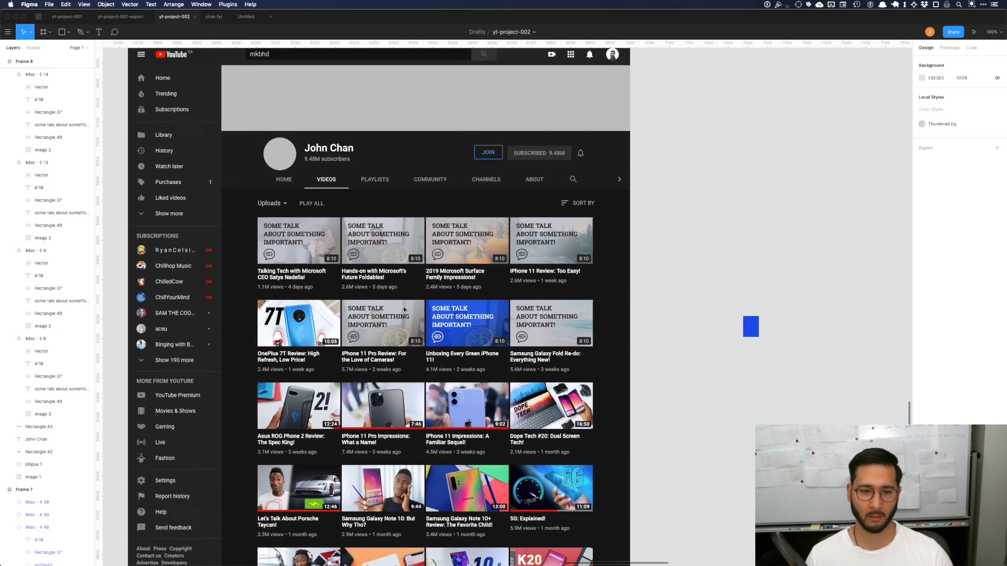
scroll(425, 309, right, 2)
scroll(430, 308, up, 1)
scroll(430, 308, left, 3)
scroll(430, 307, up, 1)
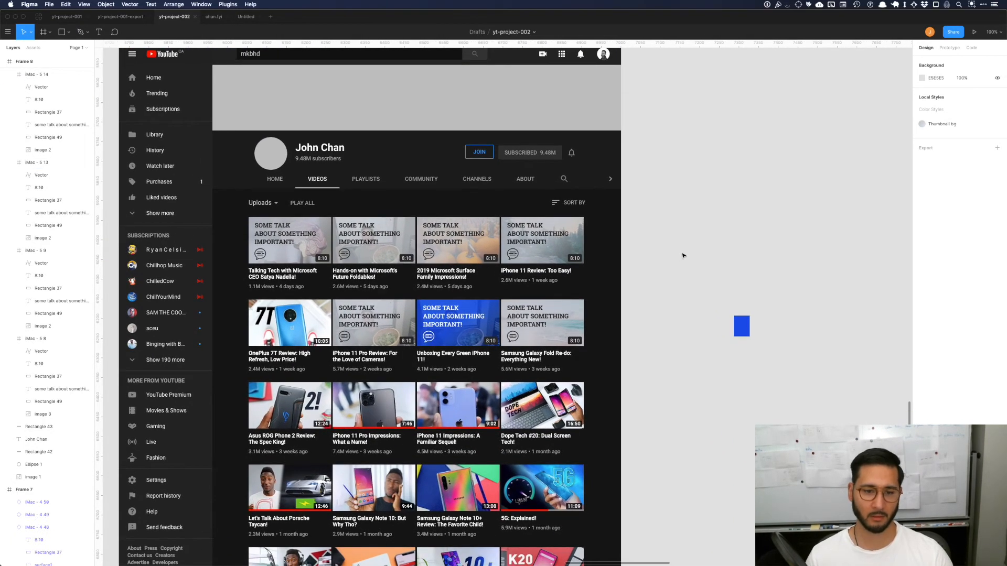
Step: Compare the grey channel preview with its two stacked blue thumbnails against the blue, green and ochre presentation thumbnails beside it
scroll(622, 357, down, 2)
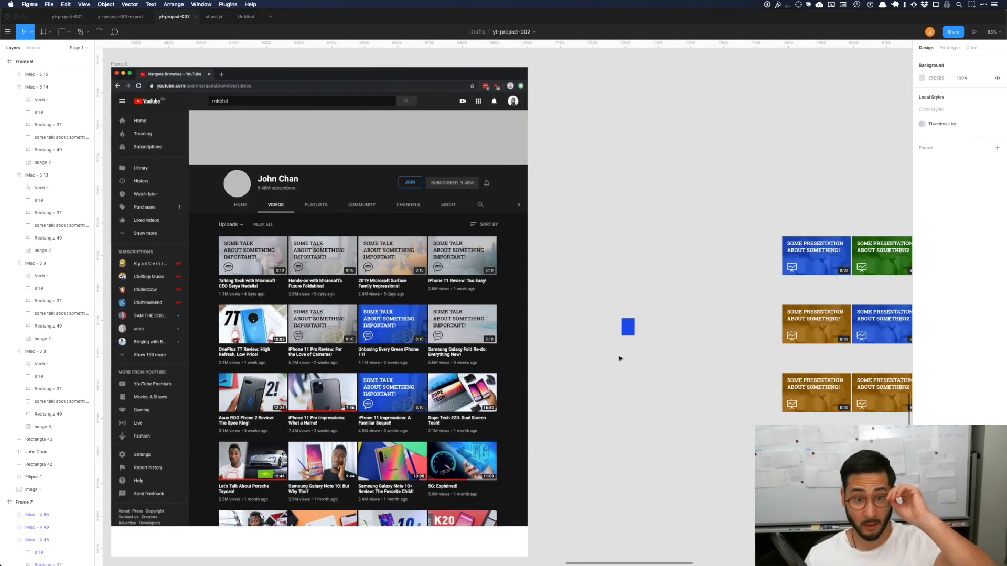
scroll(618, 359, left, 3)
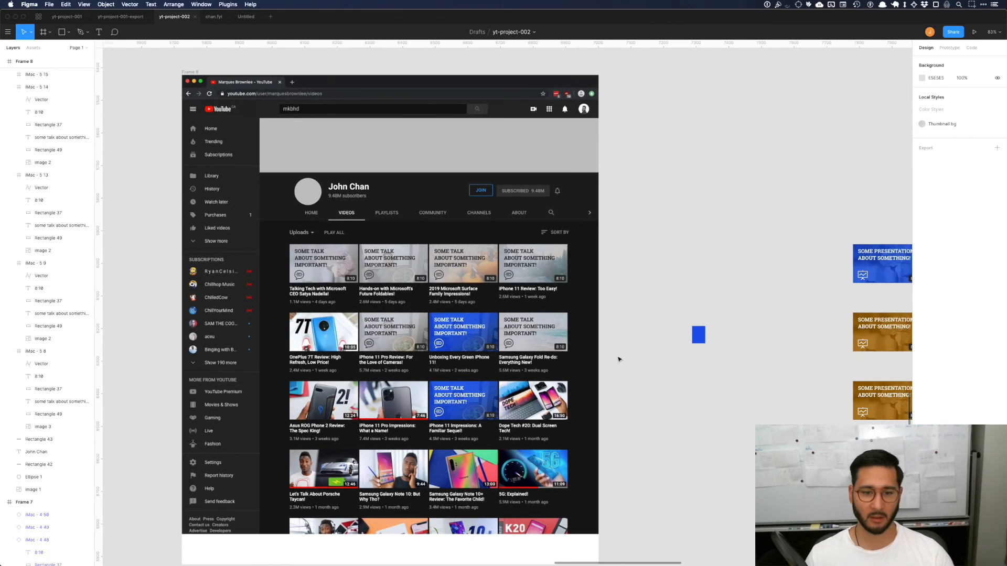
scroll(619, 359, right, 3)
scroll(618, 360, up, 1)
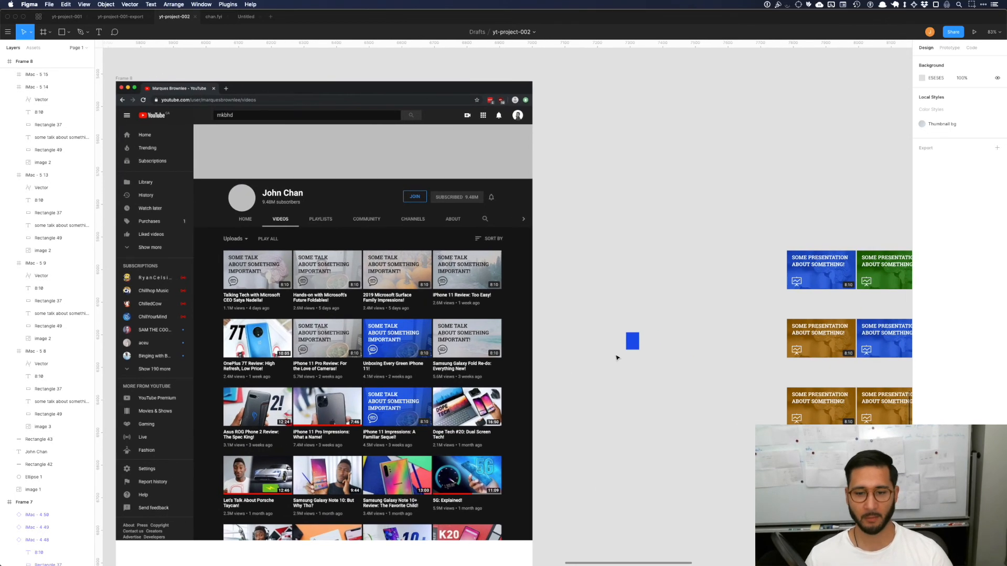
scroll(600, 313, right, 2)
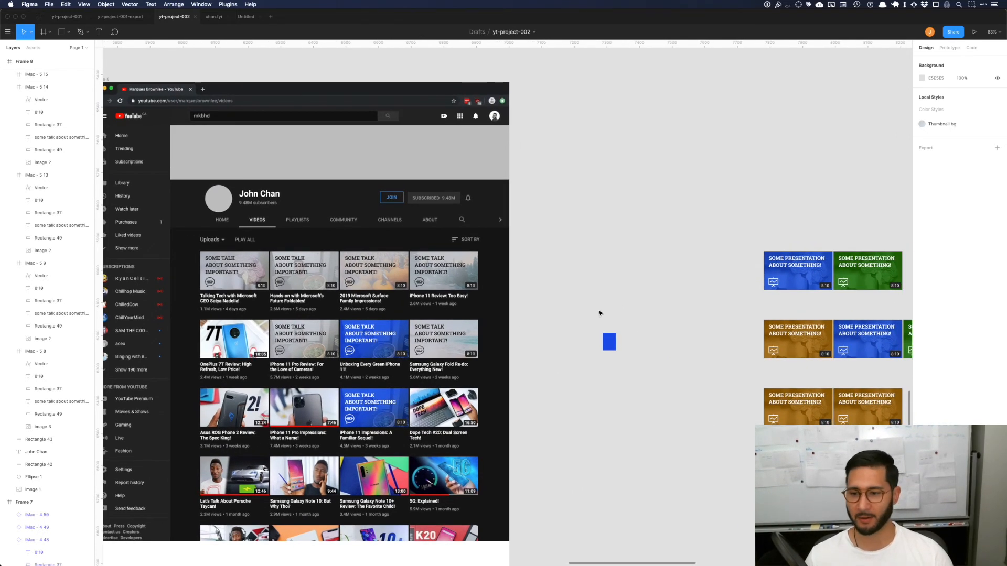
scroll(600, 313, left, 3)
scroll(600, 313, down, 1)
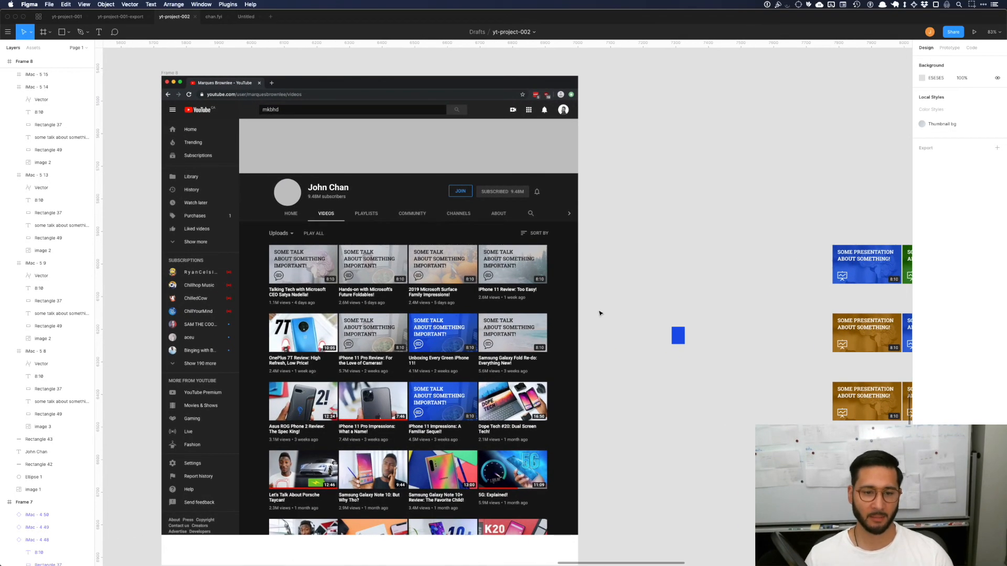
scroll(599, 313, left, 3)
scroll(600, 313, down, 1)
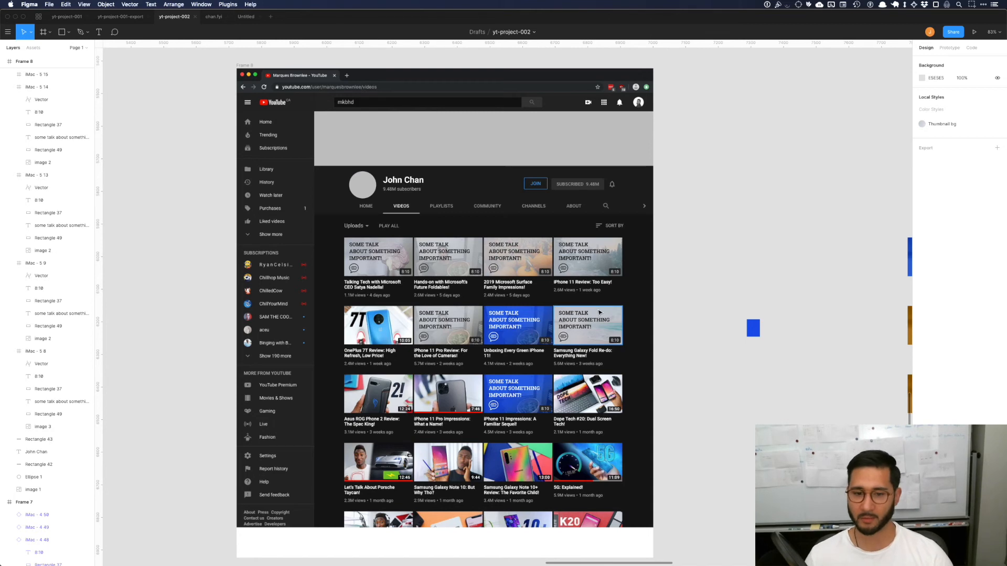
scroll(599, 313, right, 3)
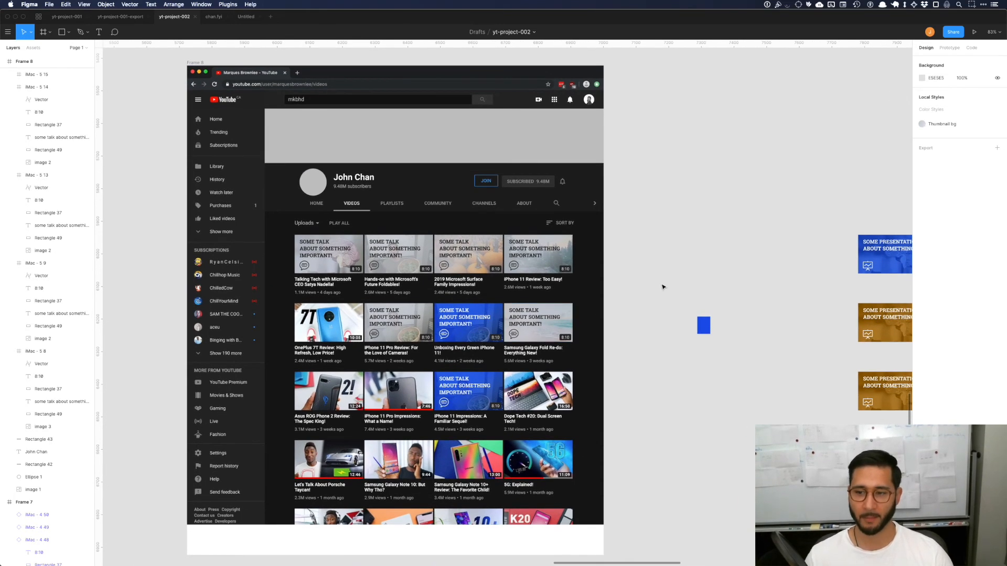
scroll(662, 287, right, 5)
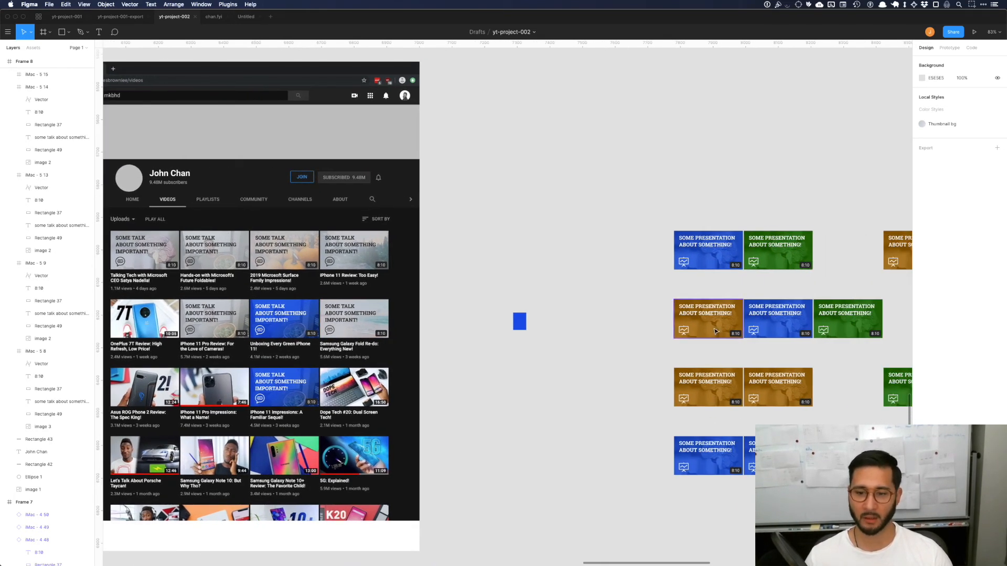
scroll(673, 311, left, 5)
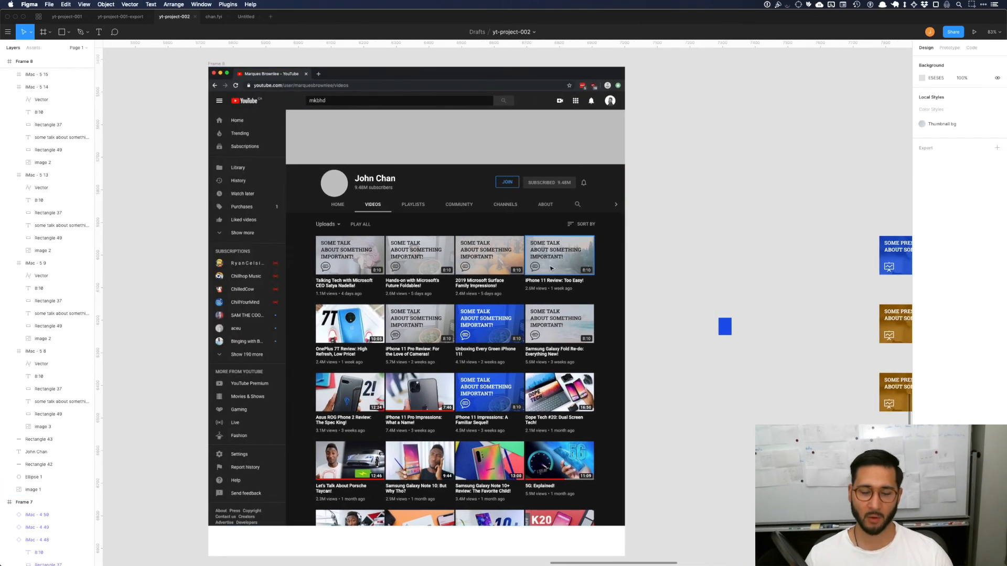
scroll(603, 241, right, 3)
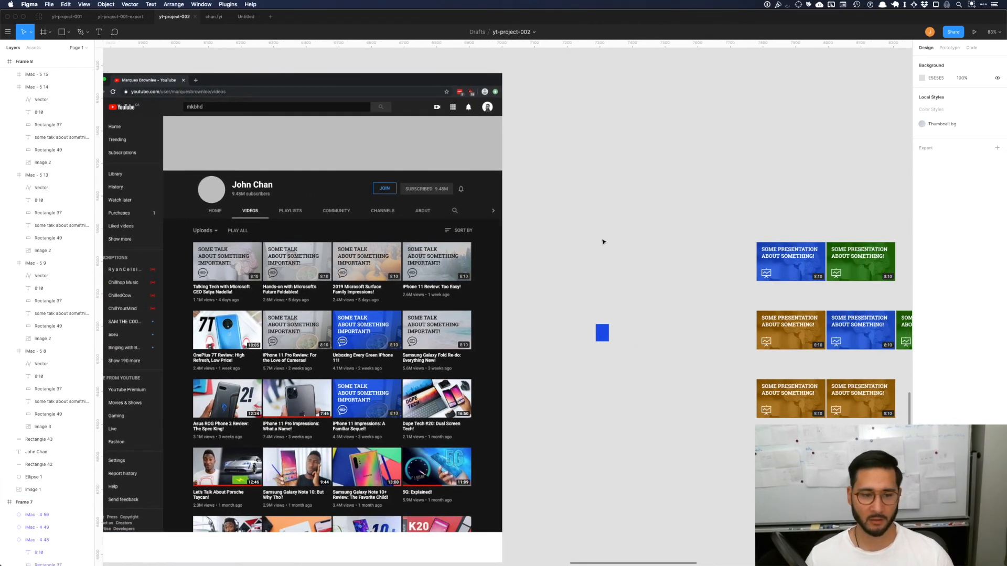
scroll(603, 241, left, 2)
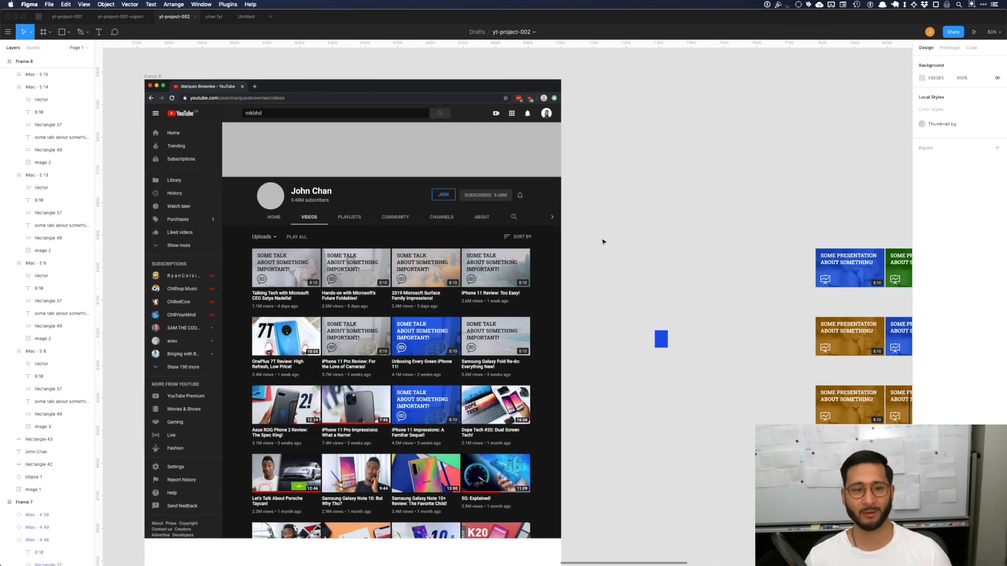
Step: Review the whole canvas of palette experiments, comparing the saturated, muted and grey-with-accent channel previews
scroll(603, 241, left, 2)
scroll(602, 241, down, 4)
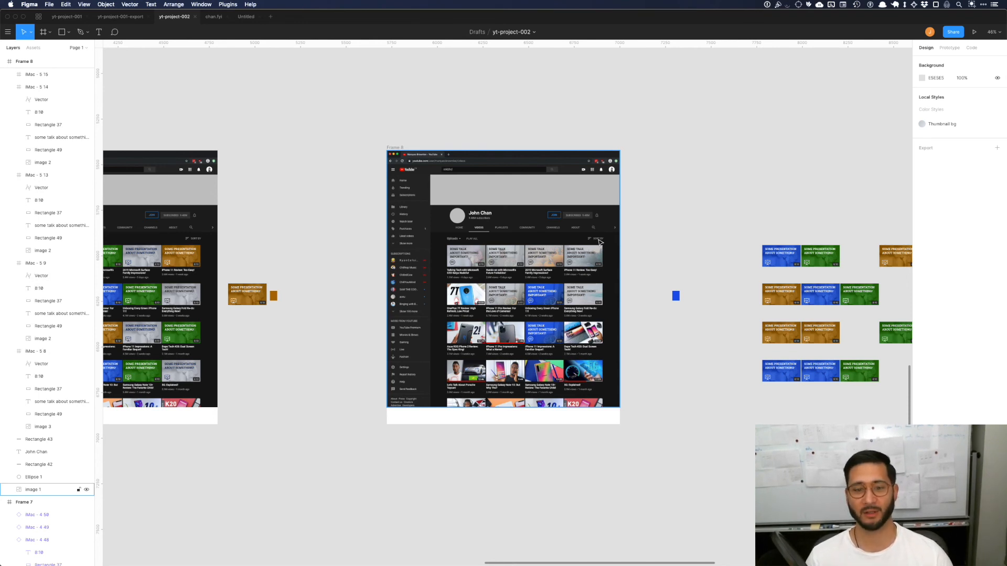
scroll(600, 242, left, 5)
scroll(599, 242, down, 5)
scroll(601, 241, up, 5)
scroll(600, 241, right, 3)
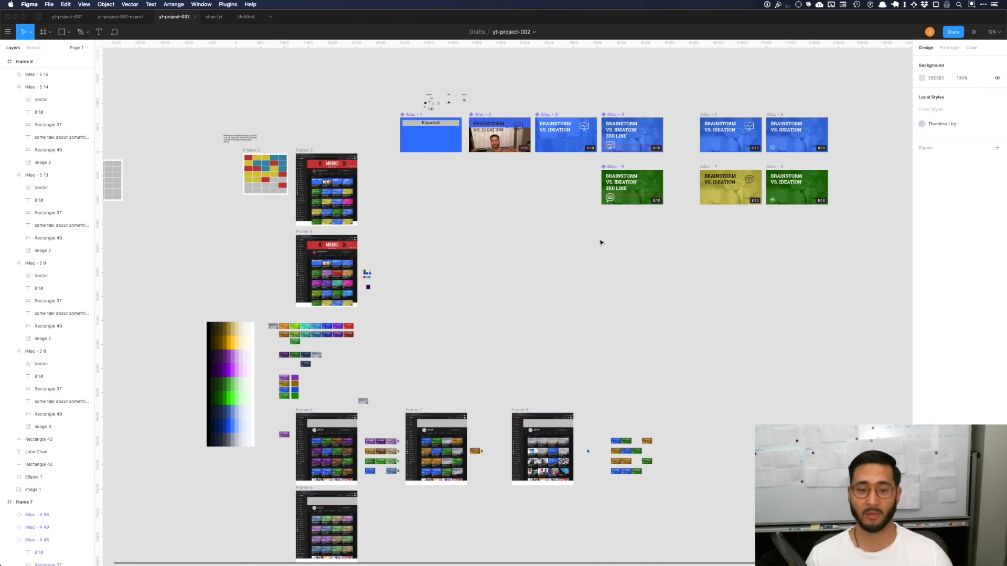
scroll(601, 242, down, 3)
scroll(571, 309, up, 3)
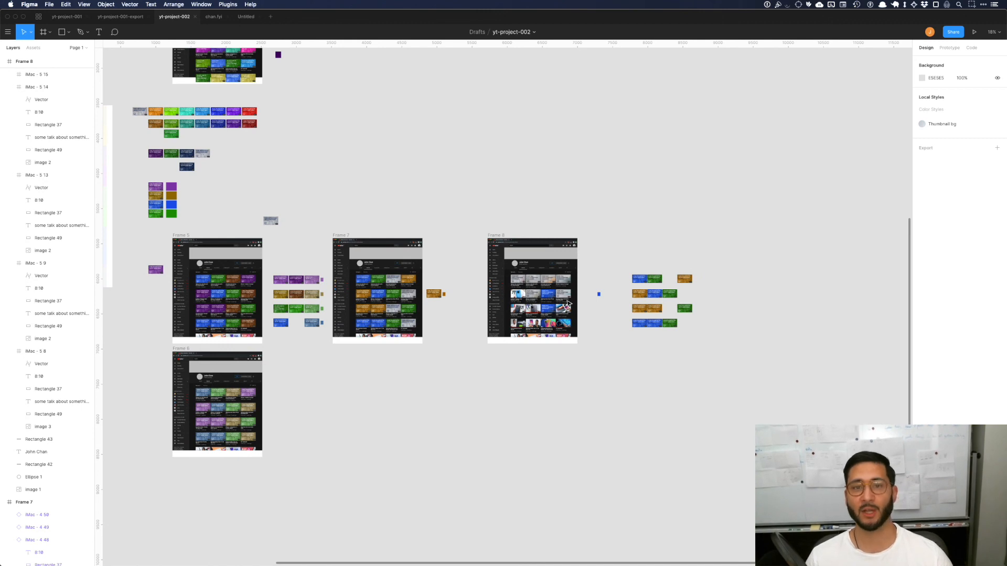
scroll(567, 303, left, 2)
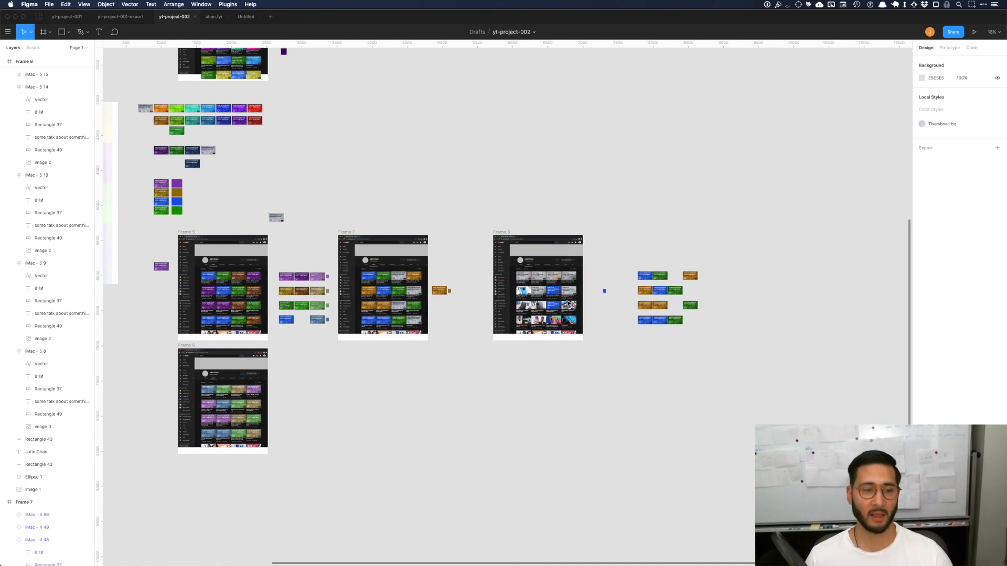